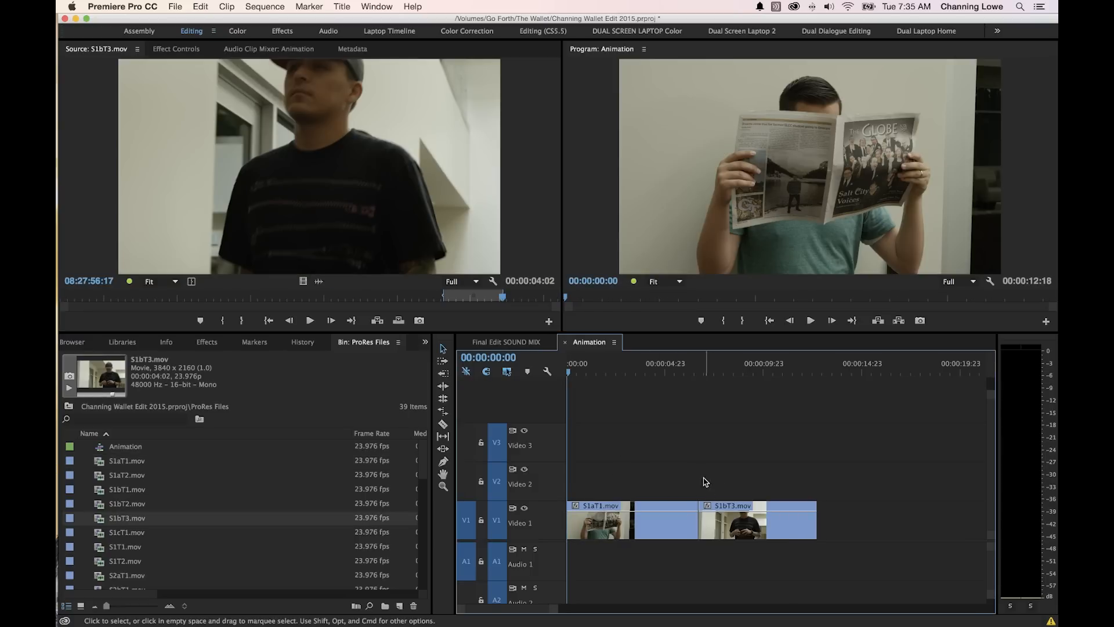
Add a Cross Dissolve at the cut between S1aT1.mov and S1bT3.mov and play through the transition
key(Down)
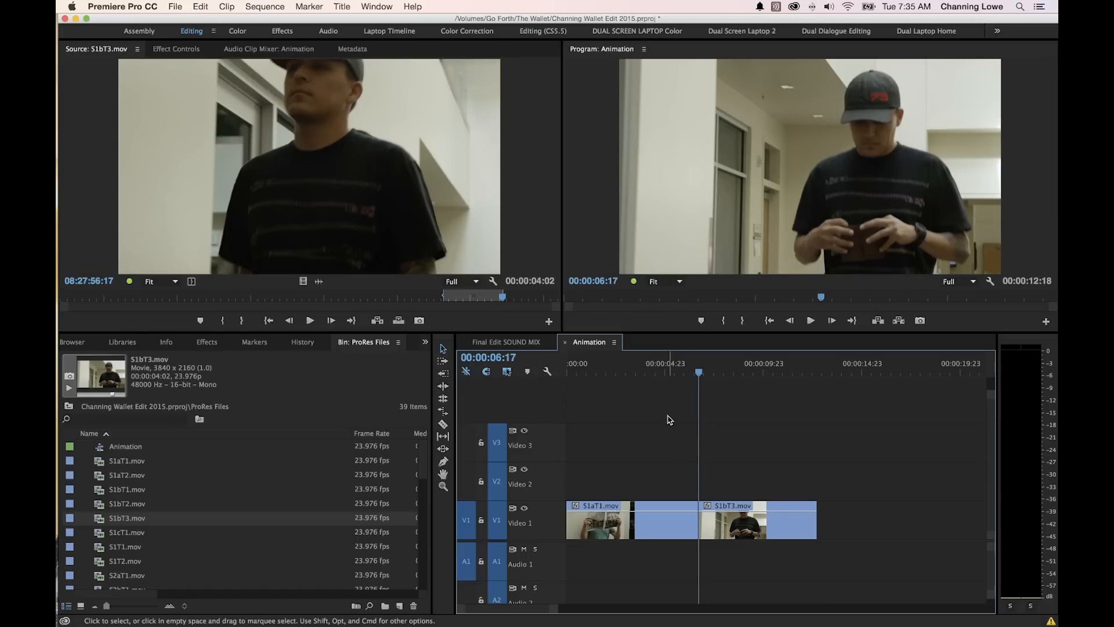
key(super+d)
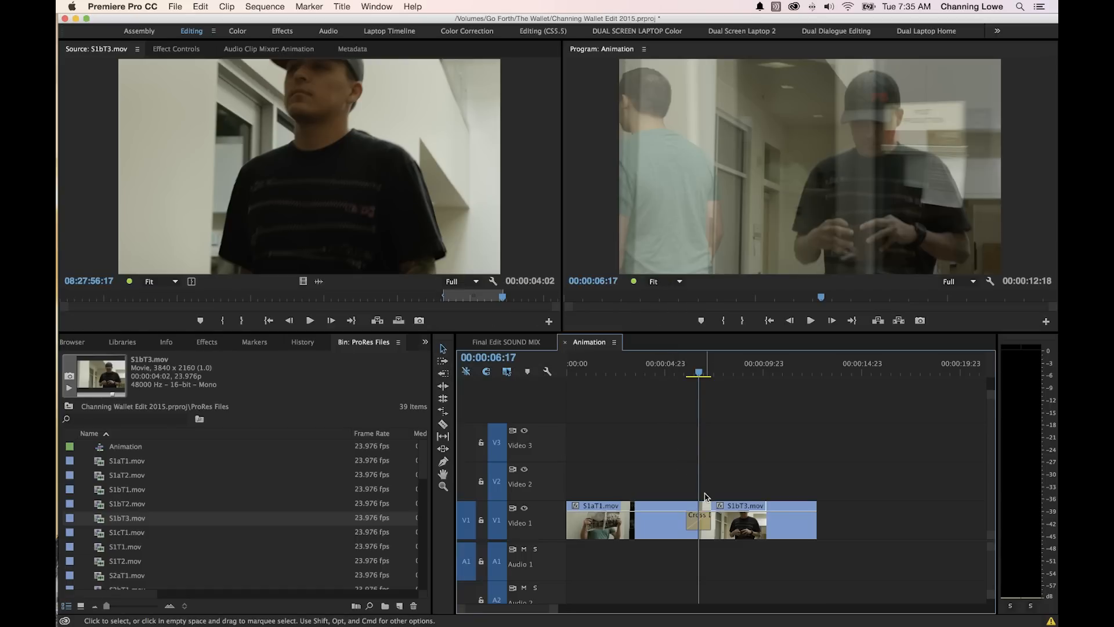
drag(691, 365, 684, 370)
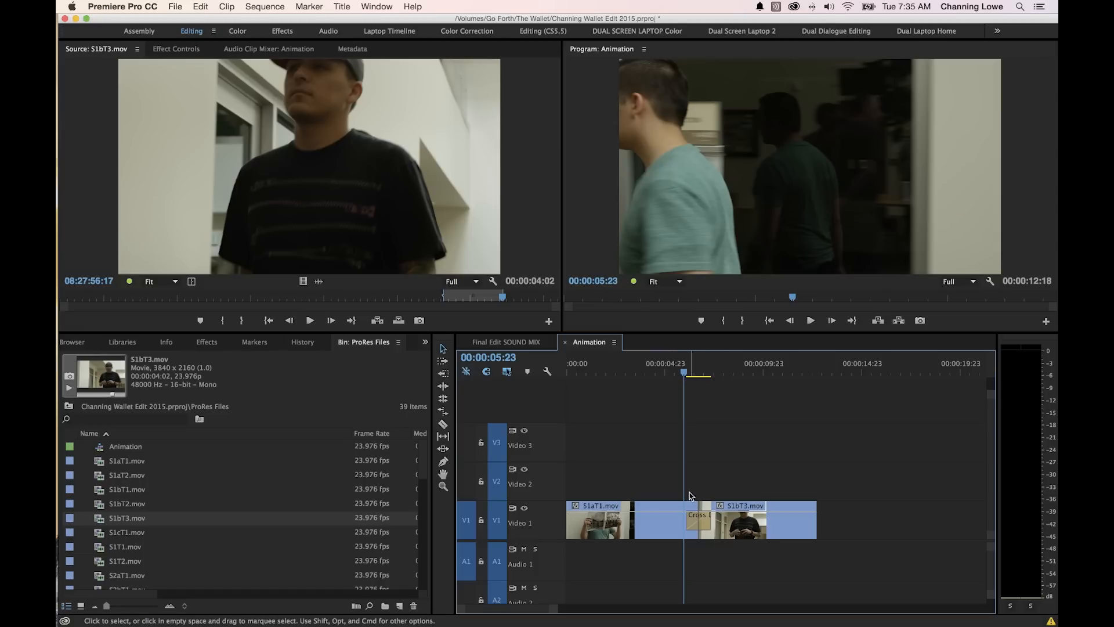
key(space)
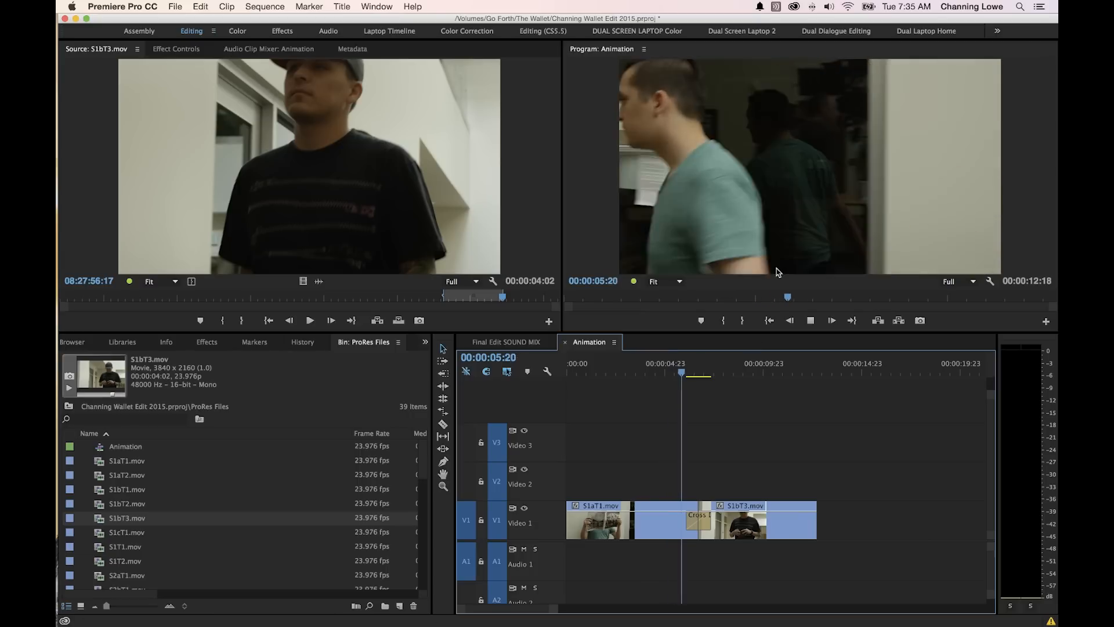
click(708, 370)
drag(708, 369, 701, 374)
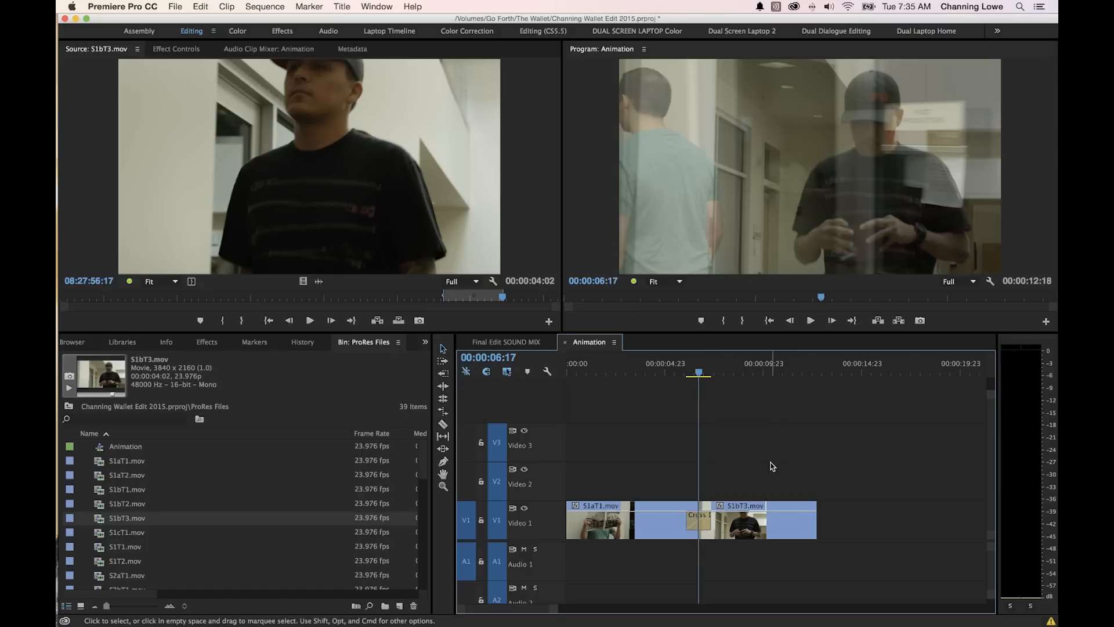
Move S1bT3.mov up to Video 2 and slide it earlier so it overlaps the second half of S1aT1.mov
drag(768, 465, 741, 485)
drag(741, 485, 632, 525)
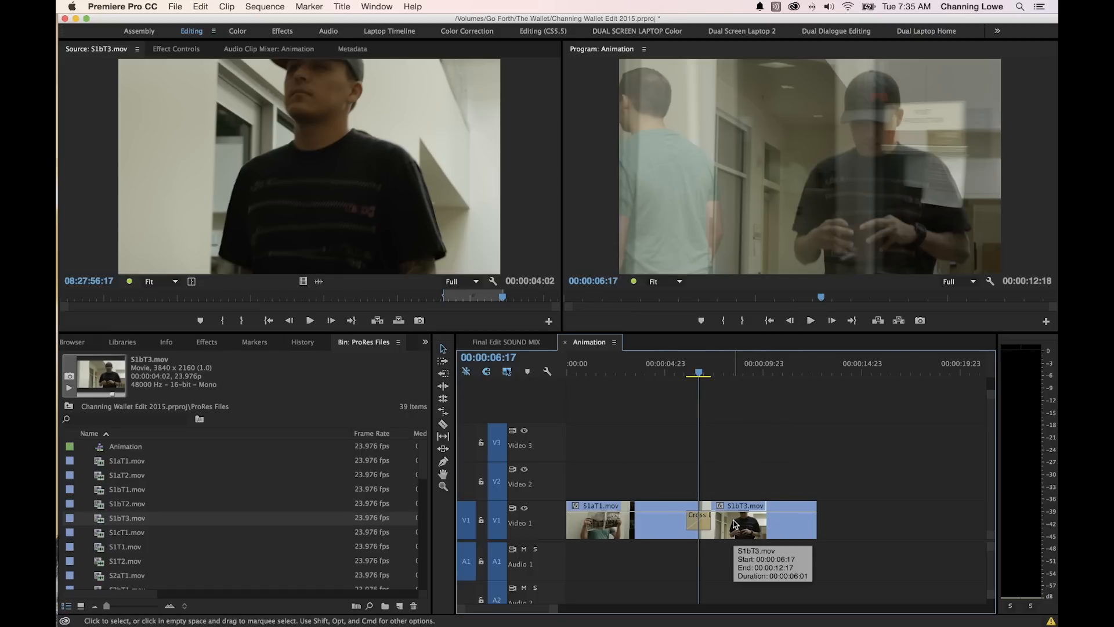
click(740, 521)
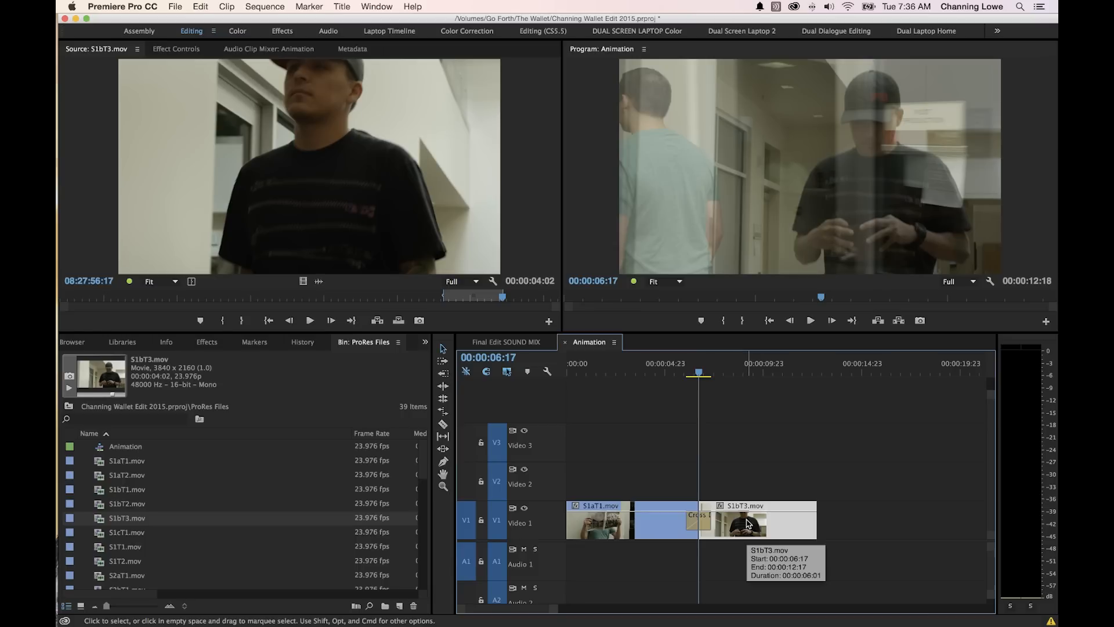
key(alt+Up)
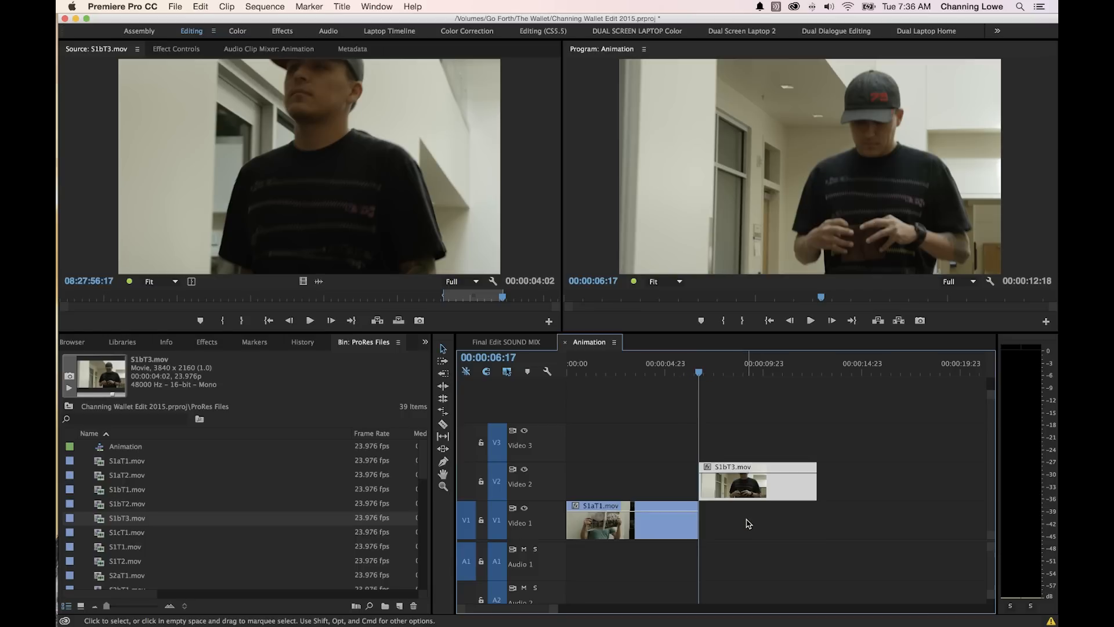
drag(738, 490, 670, 490)
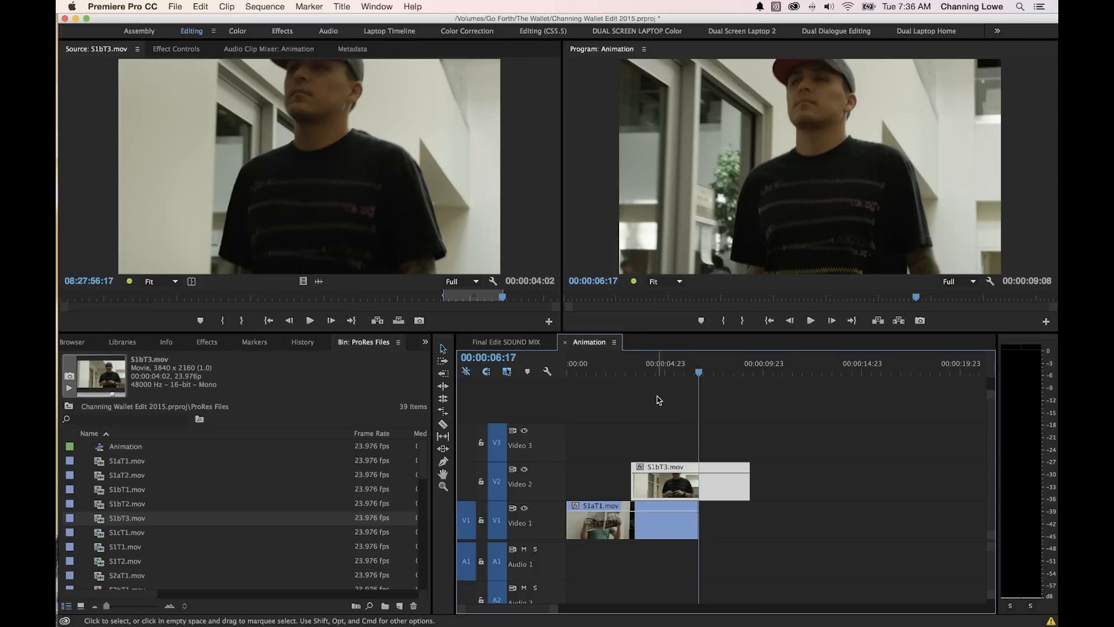
Play the sequence from its start into the overlap to check how the Video 2 clip covers Video 1
key(Home)
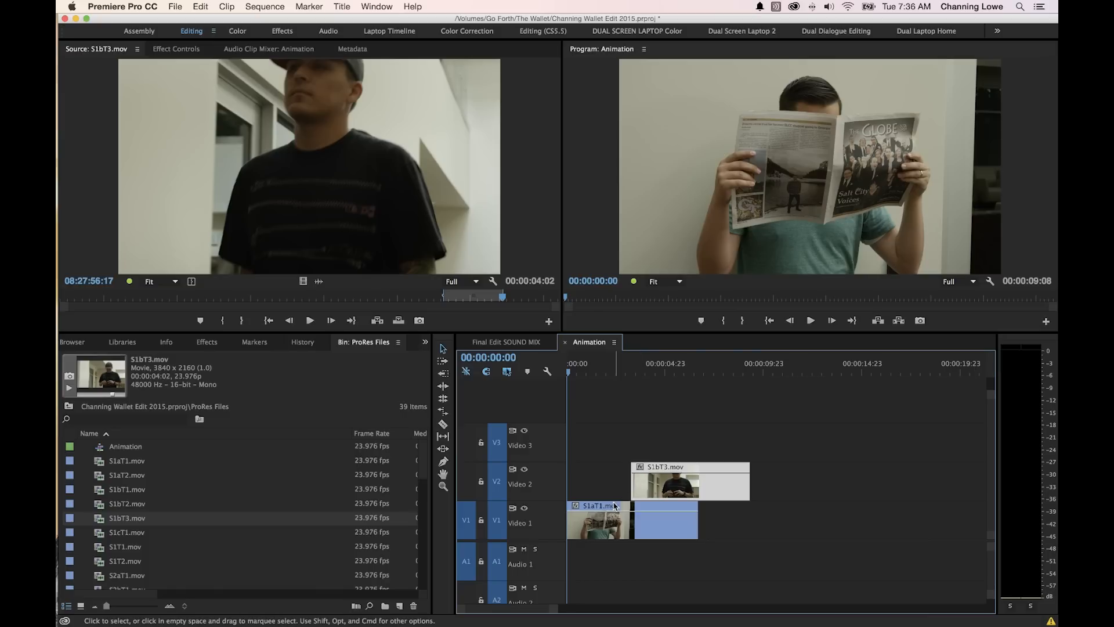
key(space)
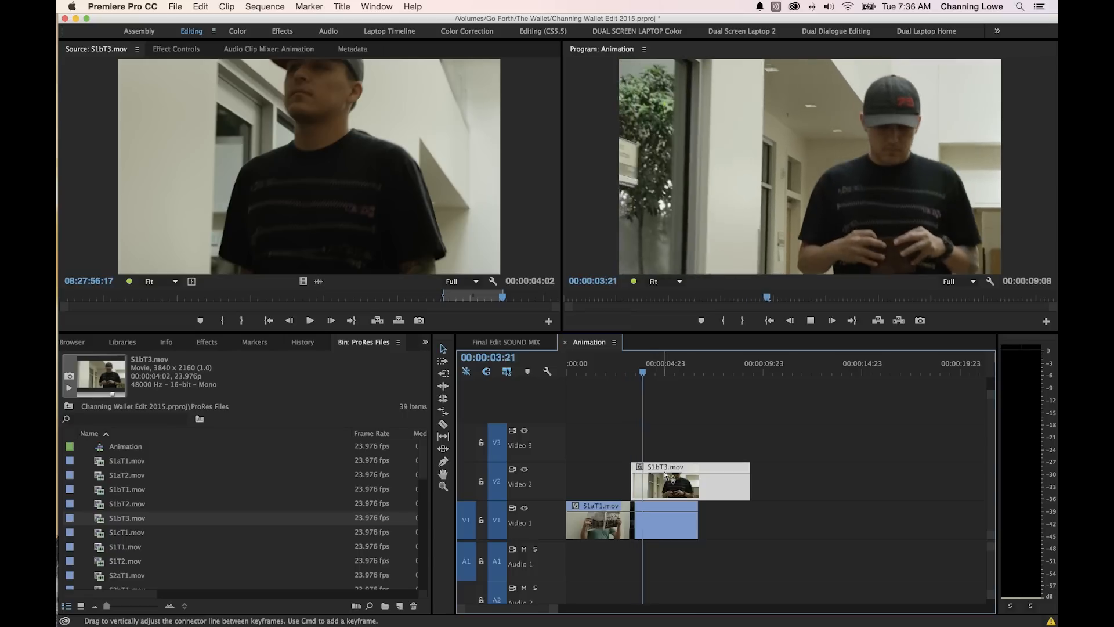
scroll(668, 511, right, 1)
key(space)
Trim the end of S1bT3.mov on Video 2 so it finishes before S1aT1.mov does, and play through it
drag(732, 481, 646, 482)
drag(640, 372, 626, 373)
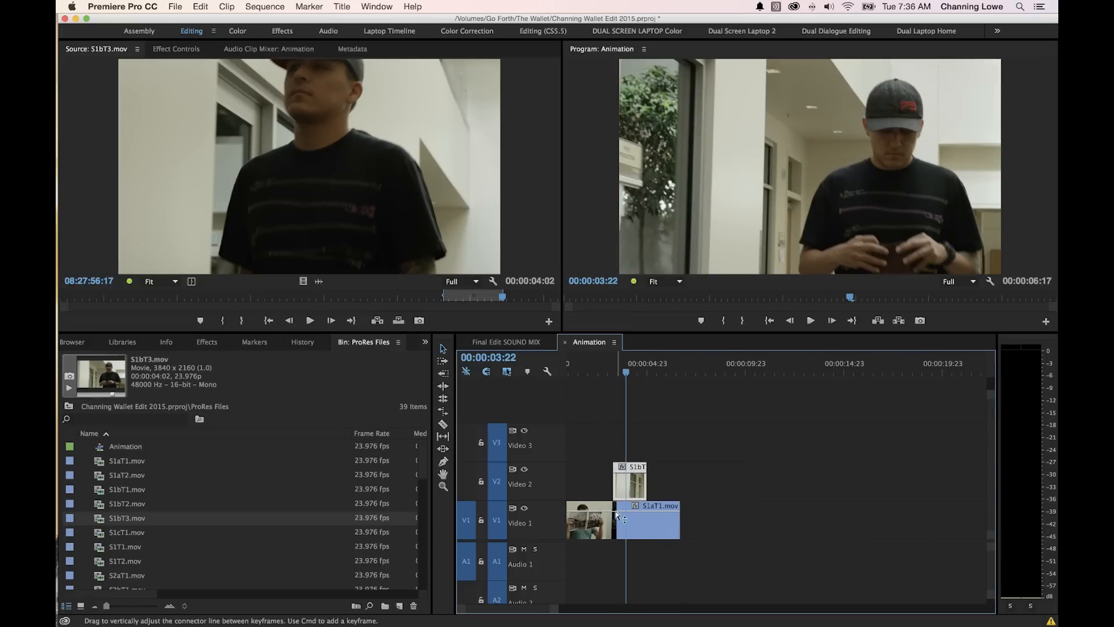
key(space)
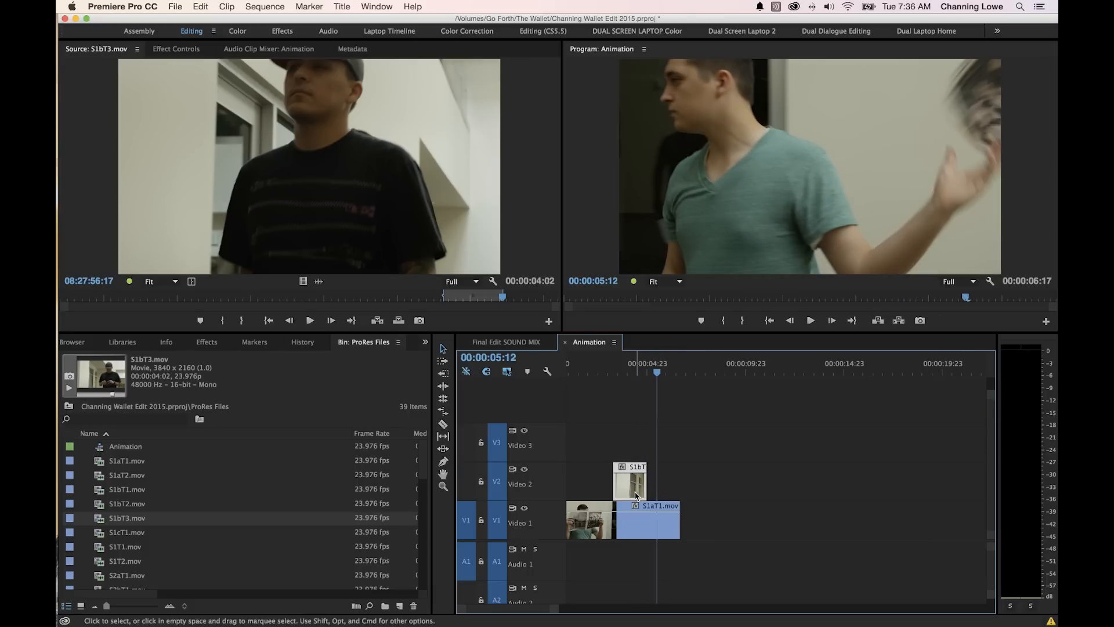
scroll(625, 438, left, 2)
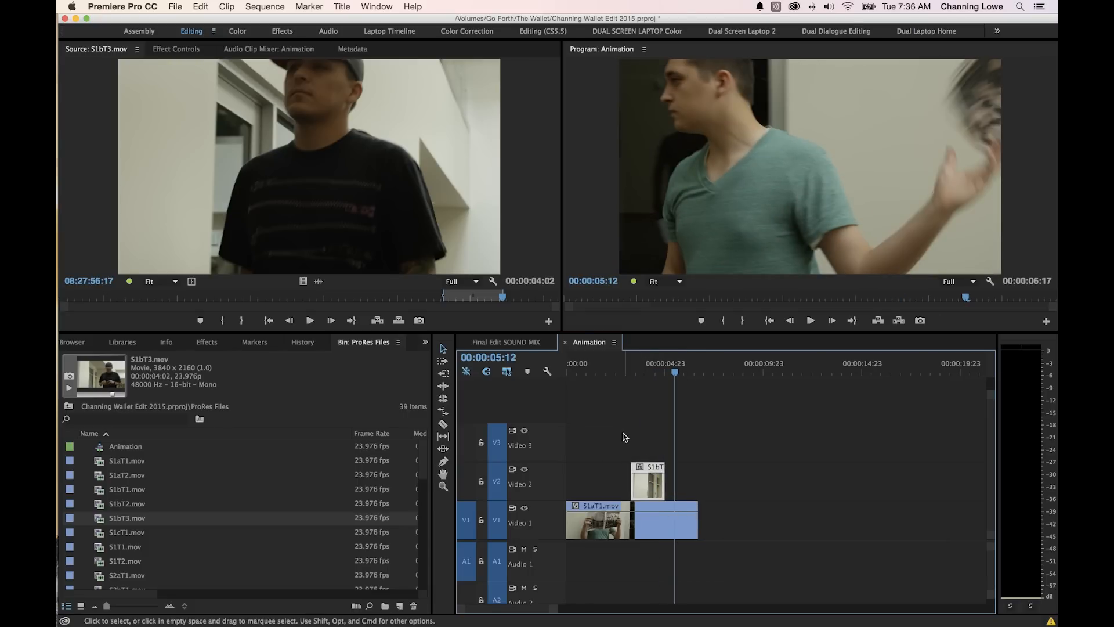
Scale S1bT3.mov on Video 2 down to 80 and lower it in the frame to a vertical position of 1967
click(650, 372)
drag(650, 372, 644, 372)
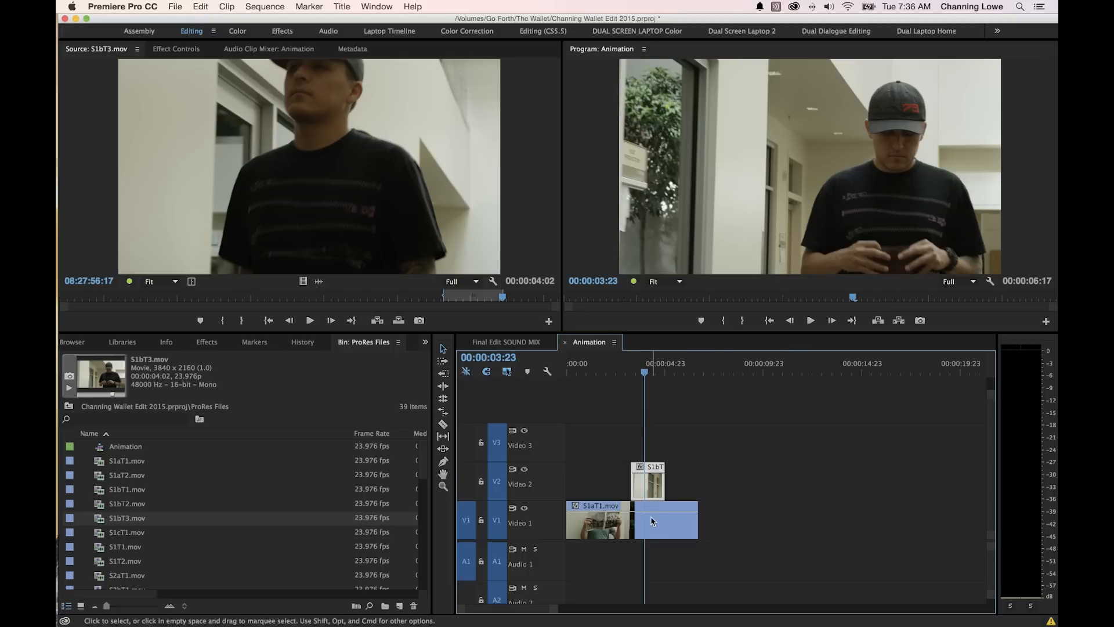
click(177, 50)
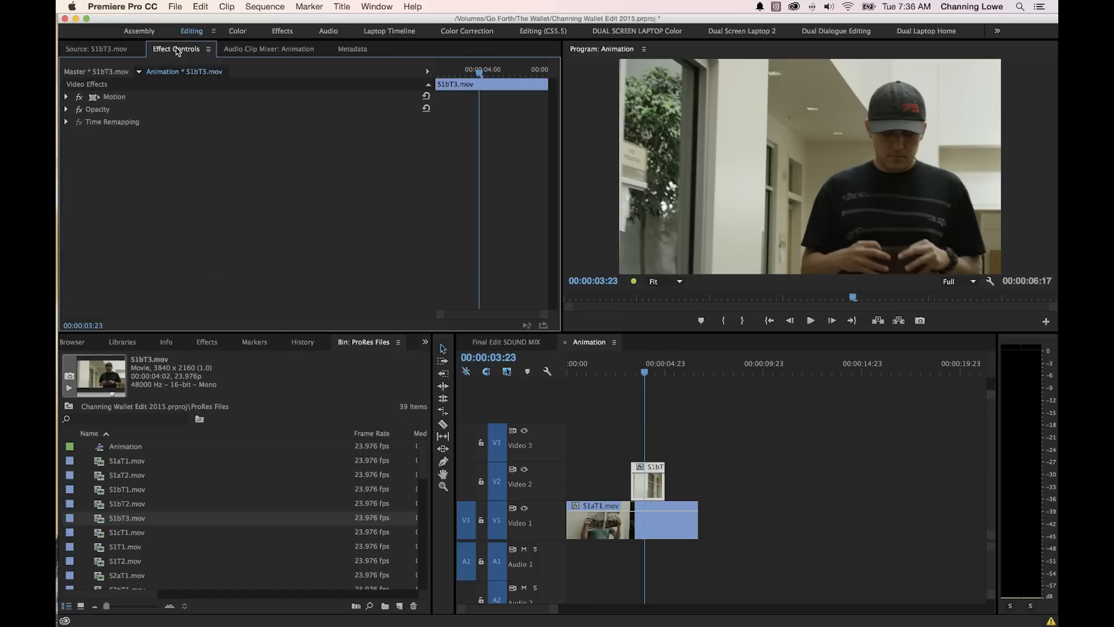
click(66, 97)
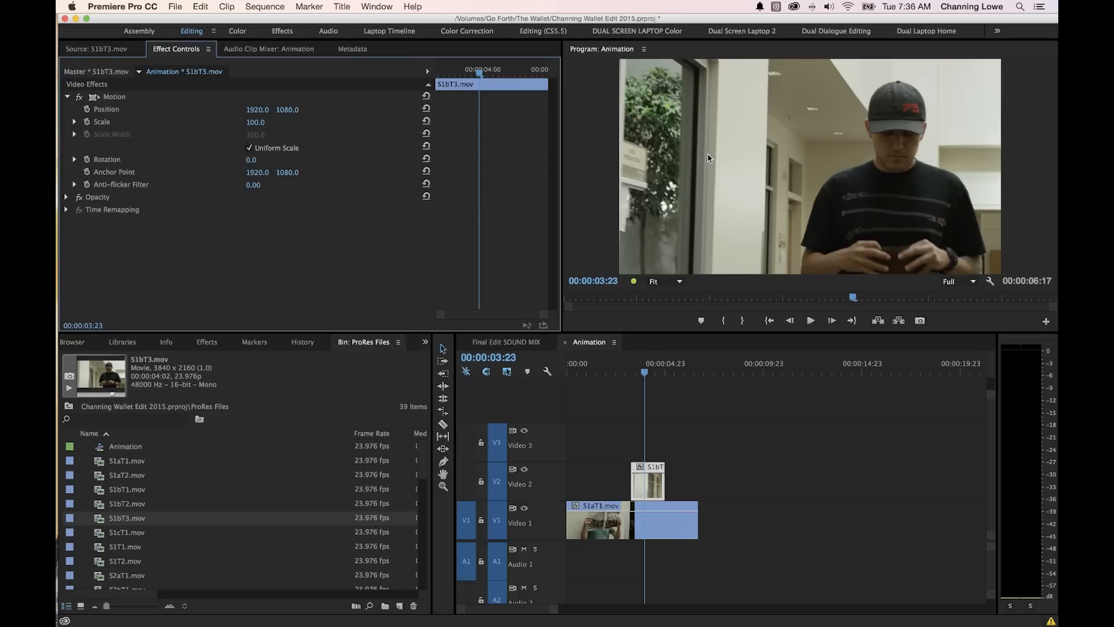
drag(256, 123, 239, 123)
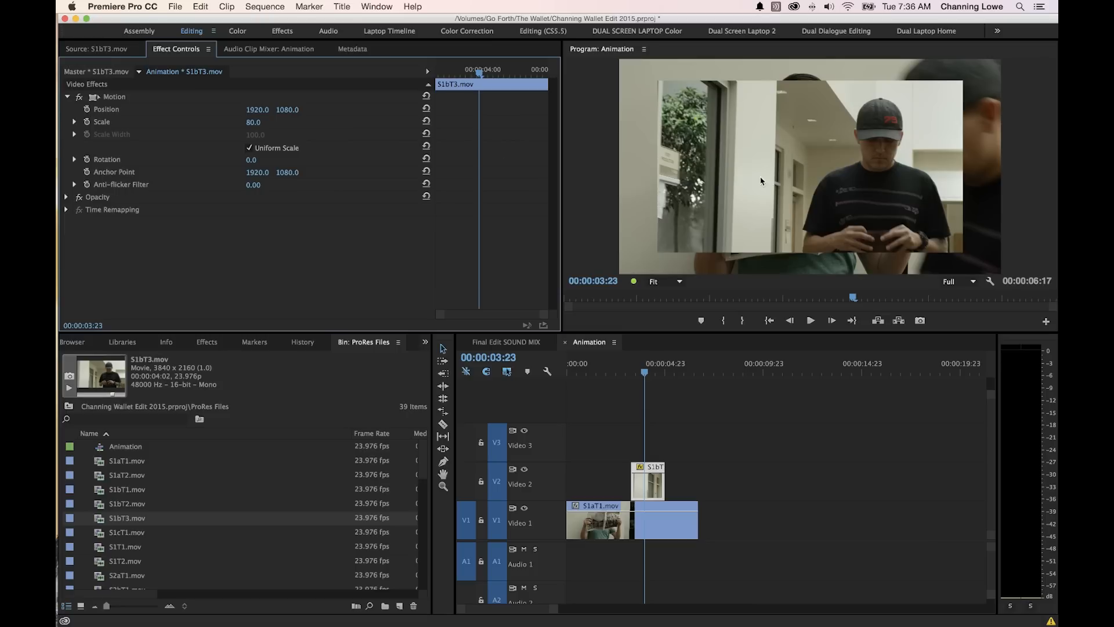
key(Right)
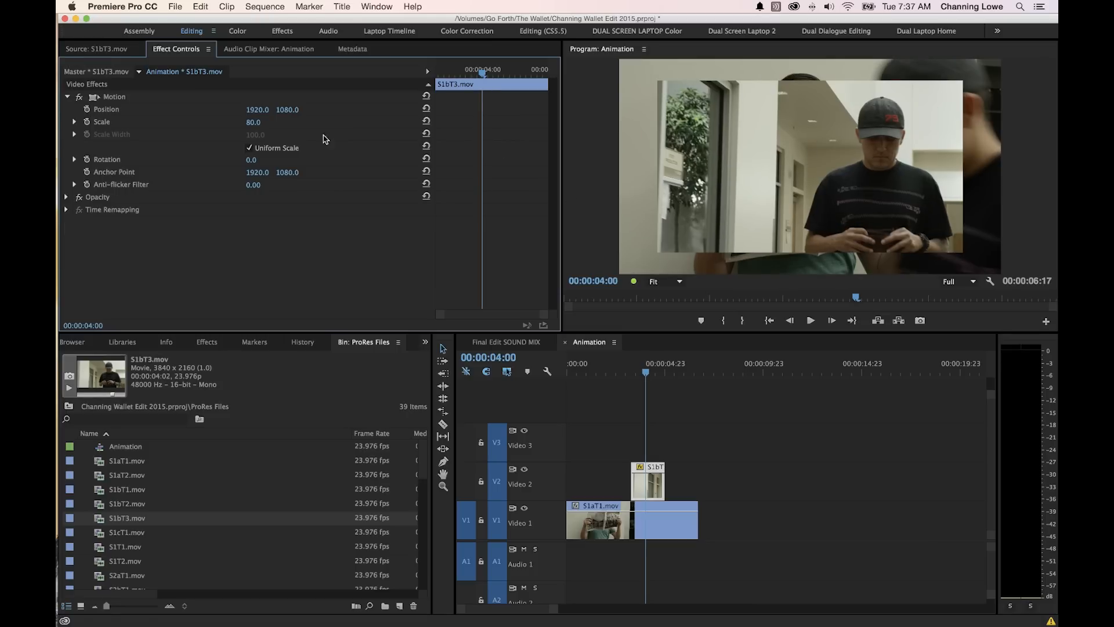
drag(288, 110, 854, 163)
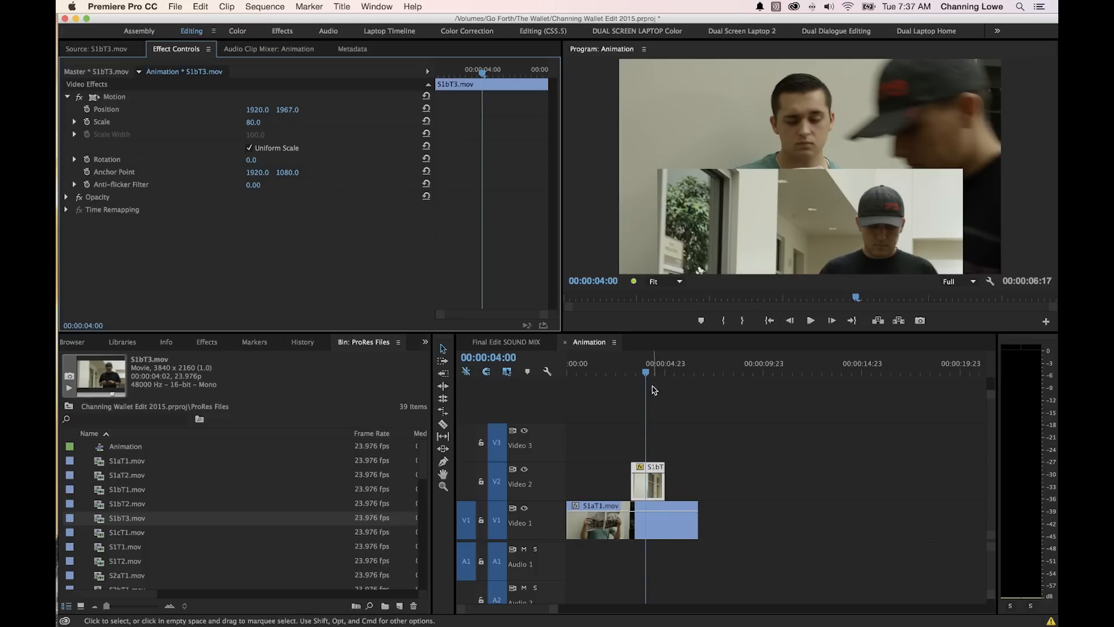
Lower the opacity of S1bT3.mov on Video 2 so that S1aT1.mov shows through, and check it two frames further on
click(657, 478)
key(=)
drag(739, 476, 733, 486)
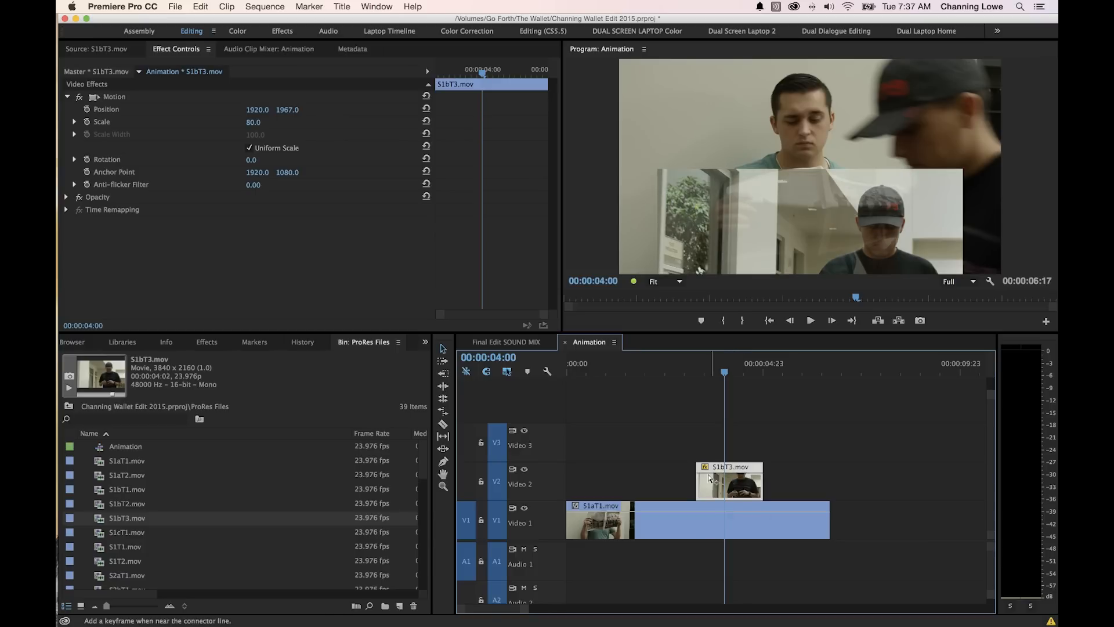
key(super+z)
click(548, 374)
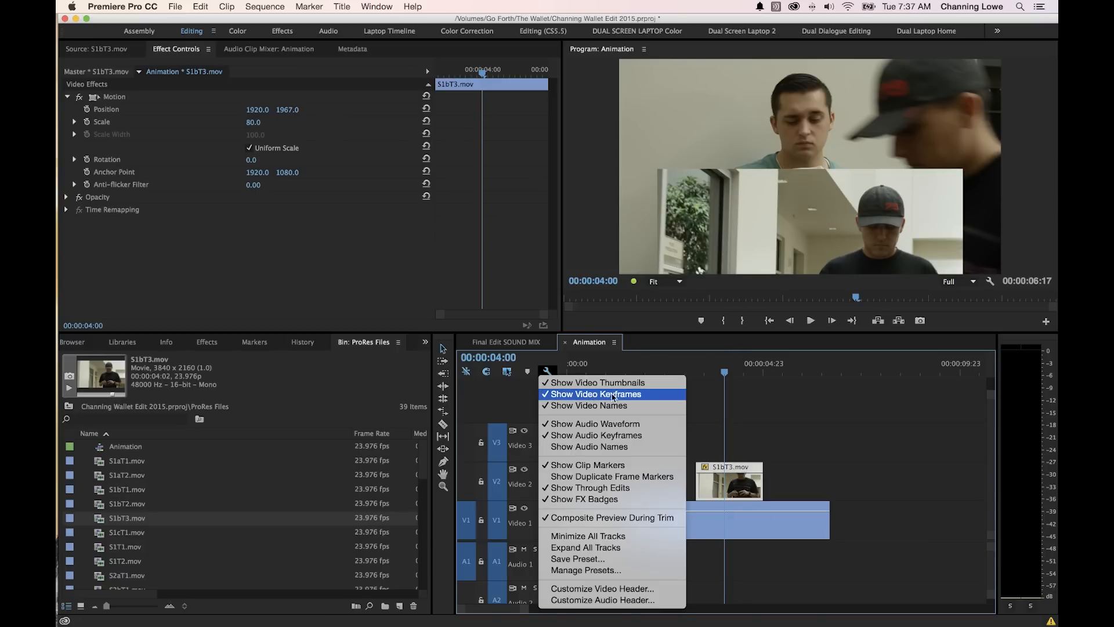
click(603, 397)
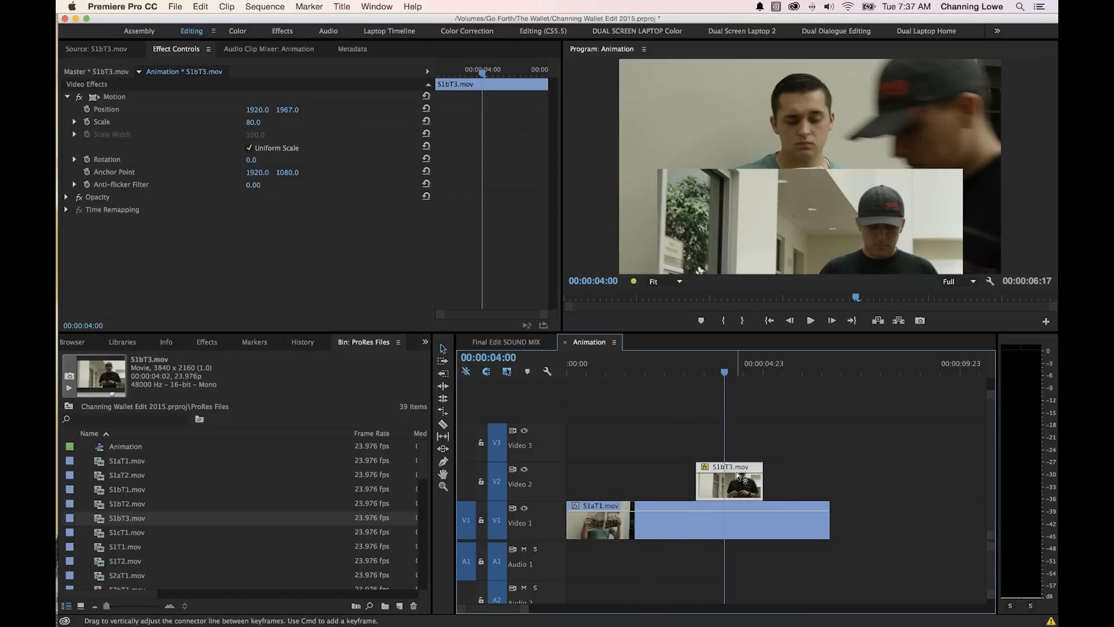
drag(738, 474, 744, 480)
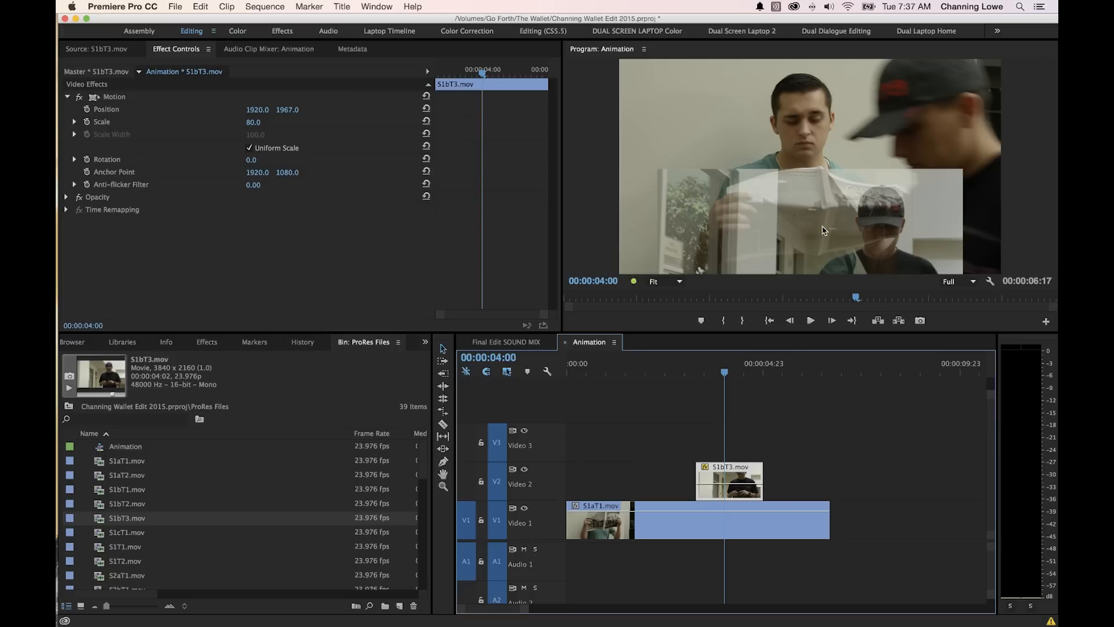
key(Right)
key(Right)
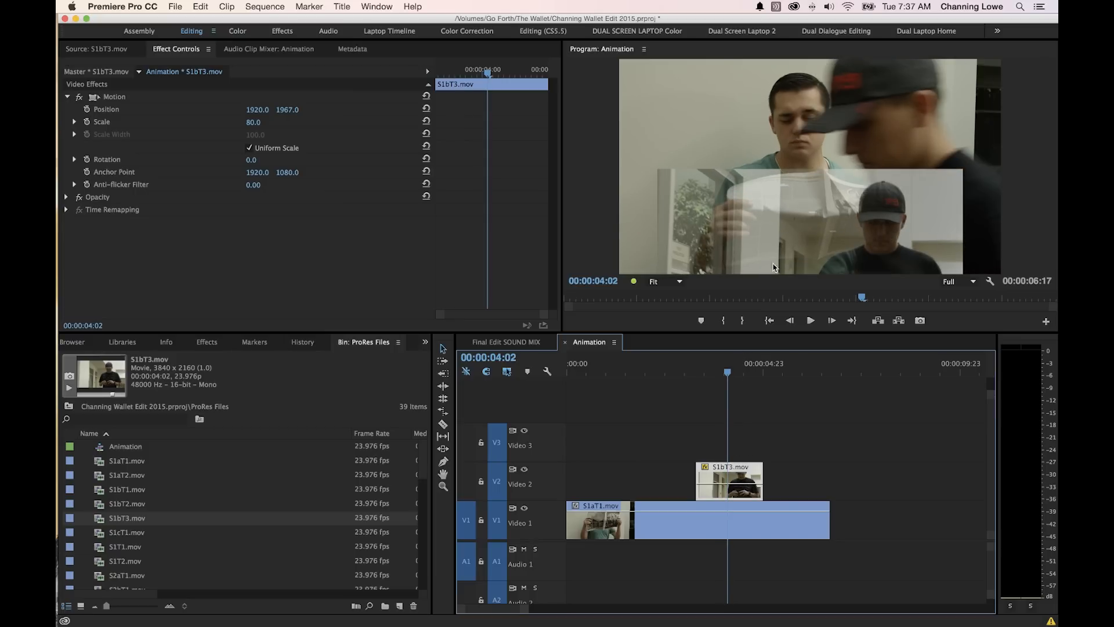
Load S1T2.mov from the ProRes Files bin and place only its video on Video 3 at the sequence start
drag(655, 526, 658, 451)
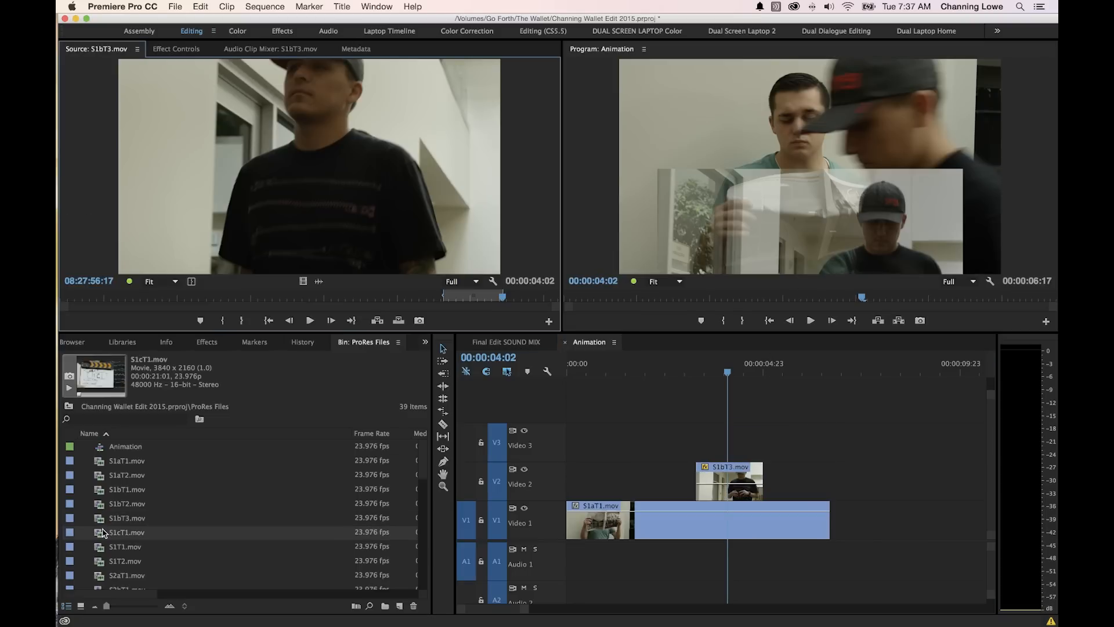
double_click(104, 533)
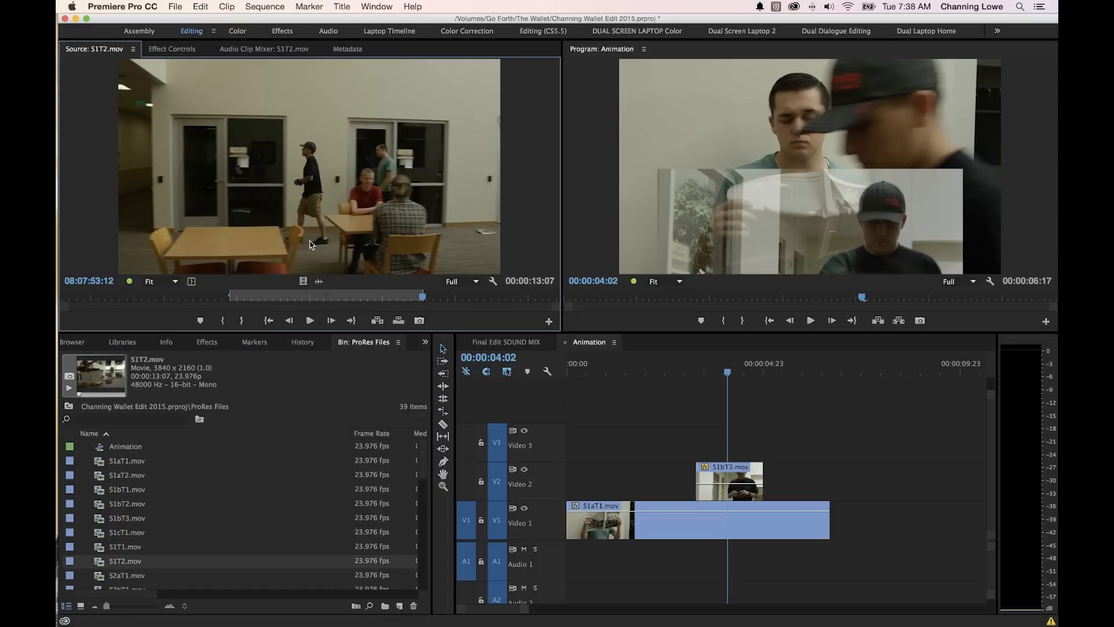
drag(304, 282, 645, 429)
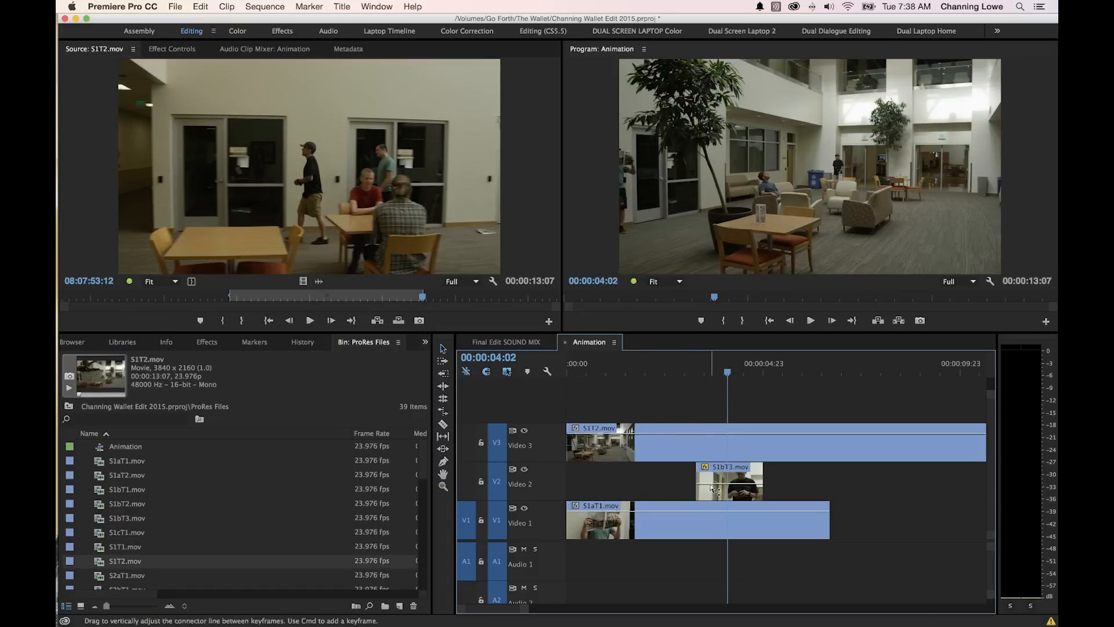
Scale S1T2.mov on Video 3 to 59 and position it at 416, 733 in the frame
click(635, 457)
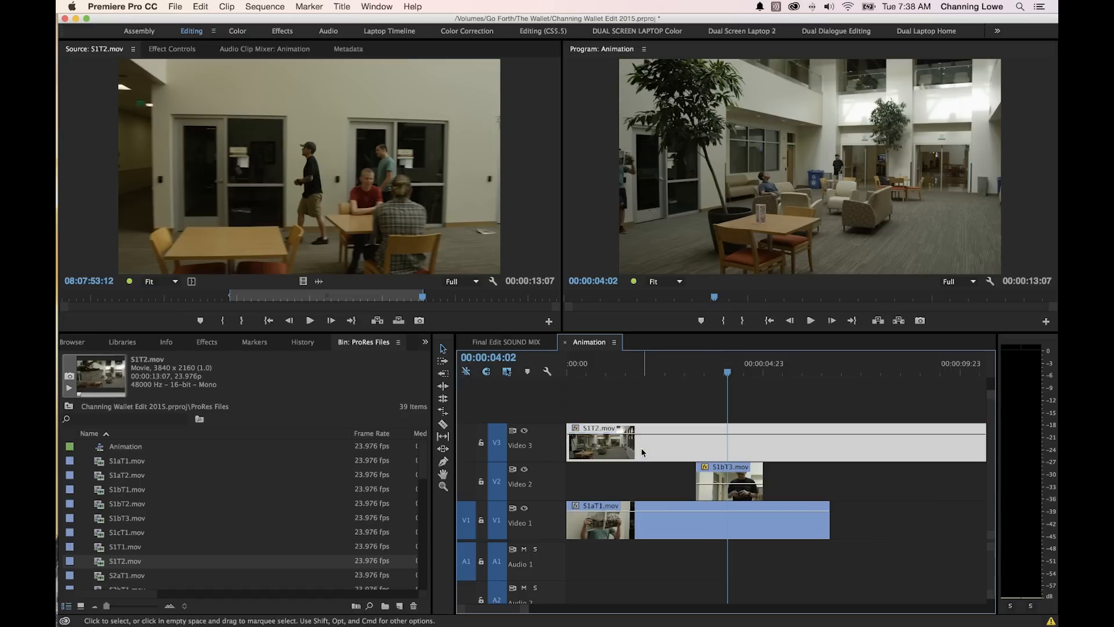
click(174, 50)
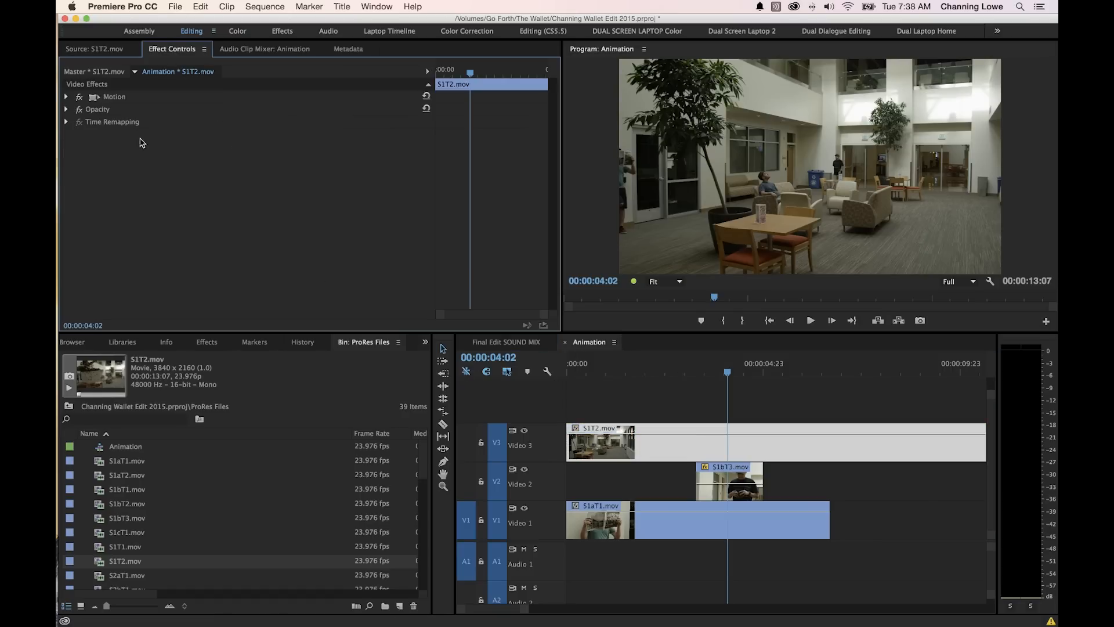
click(67, 97)
drag(262, 124, 195, 111)
drag(260, 110, 137, 110)
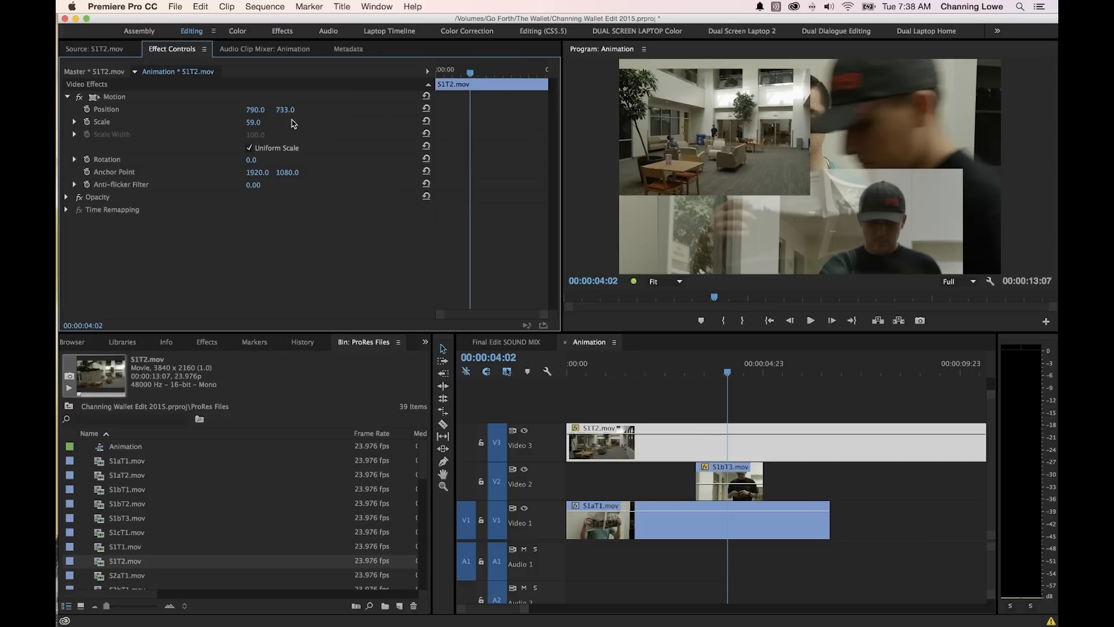
drag(256, 110, 94, 110)
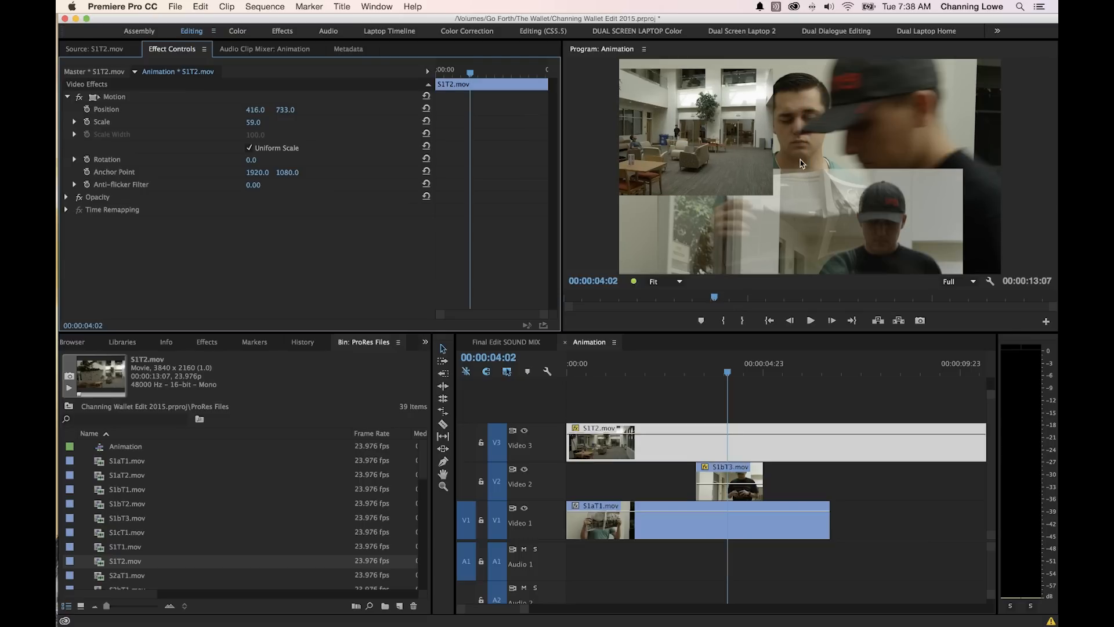
Play the three stacked clips from about 00:00:02:18 to review the combined picture
drag(727, 372, 672, 374)
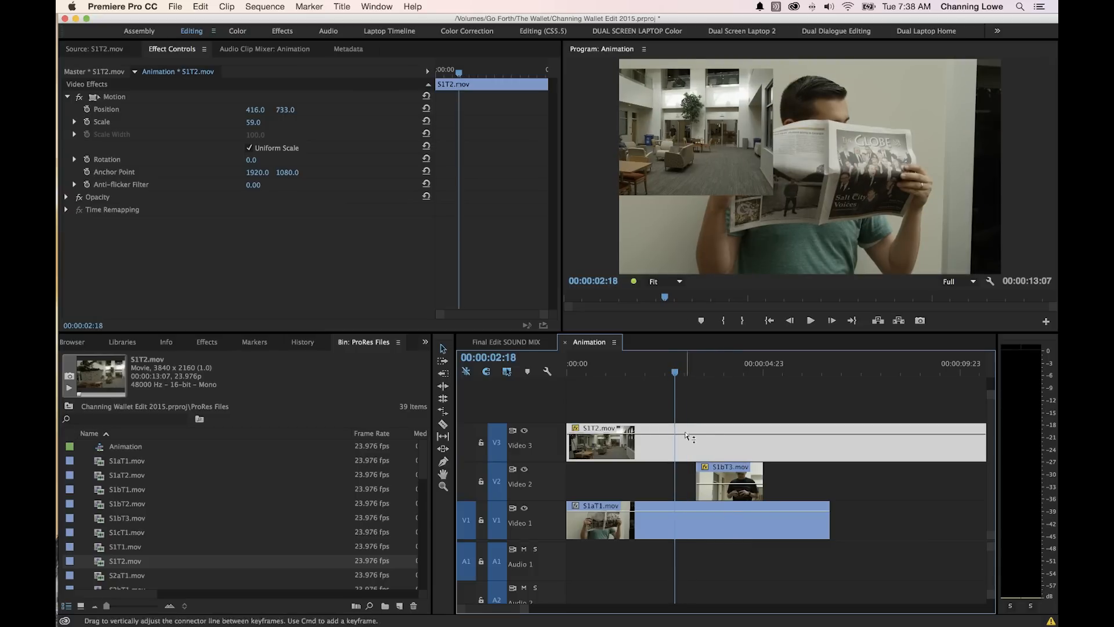
key(space)
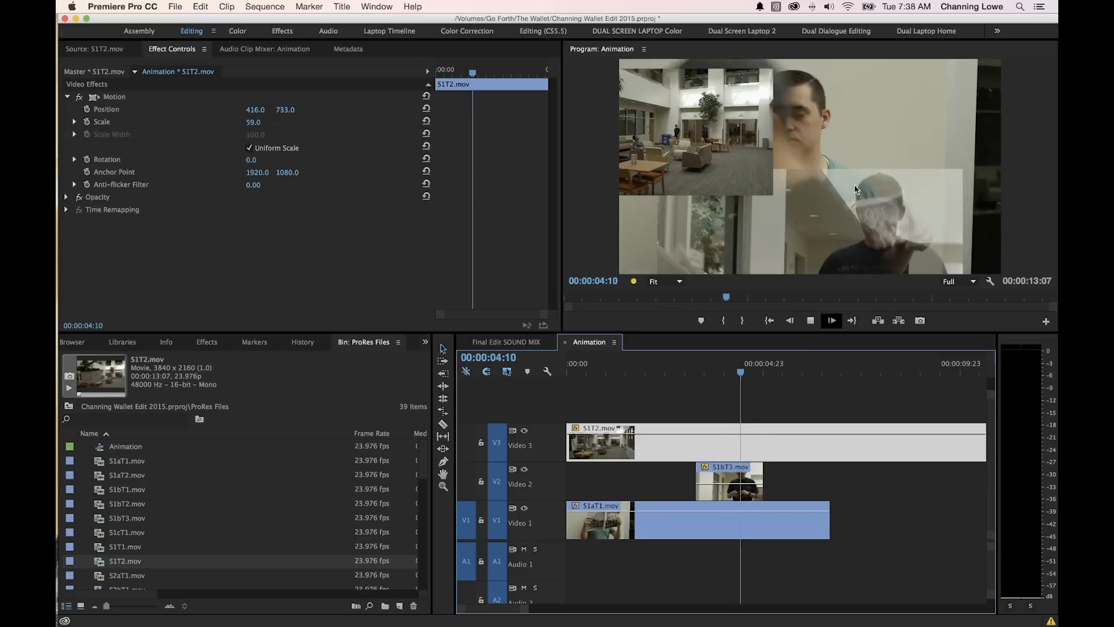
key(space)
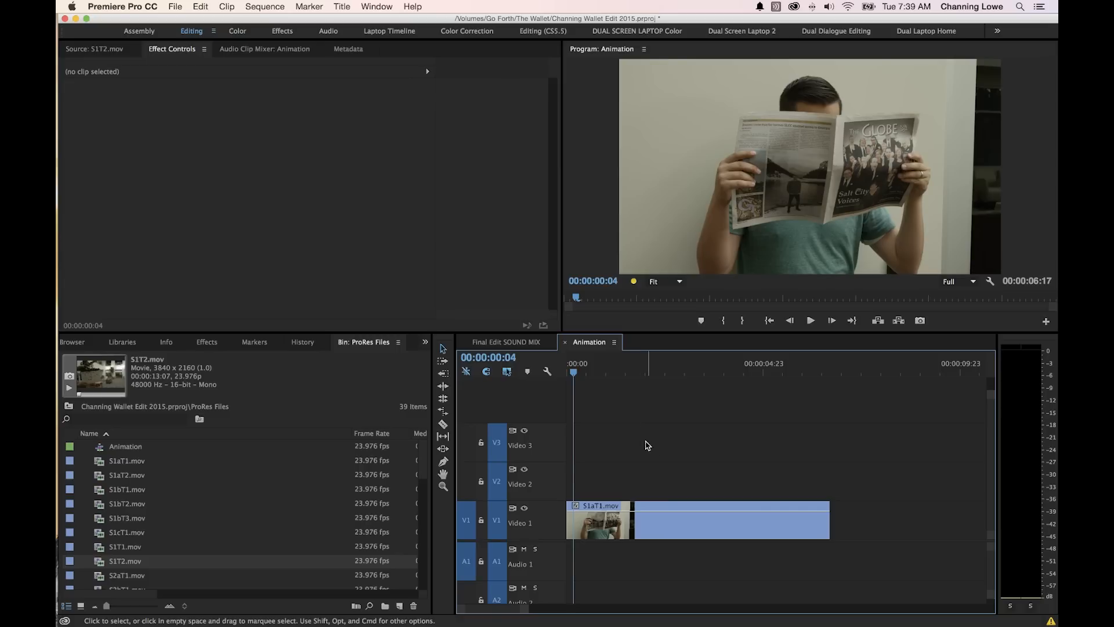
Show the Motion properties of S1aT1.mov on Video 1 and widen the keyframe timeline beside them
click(678, 525)
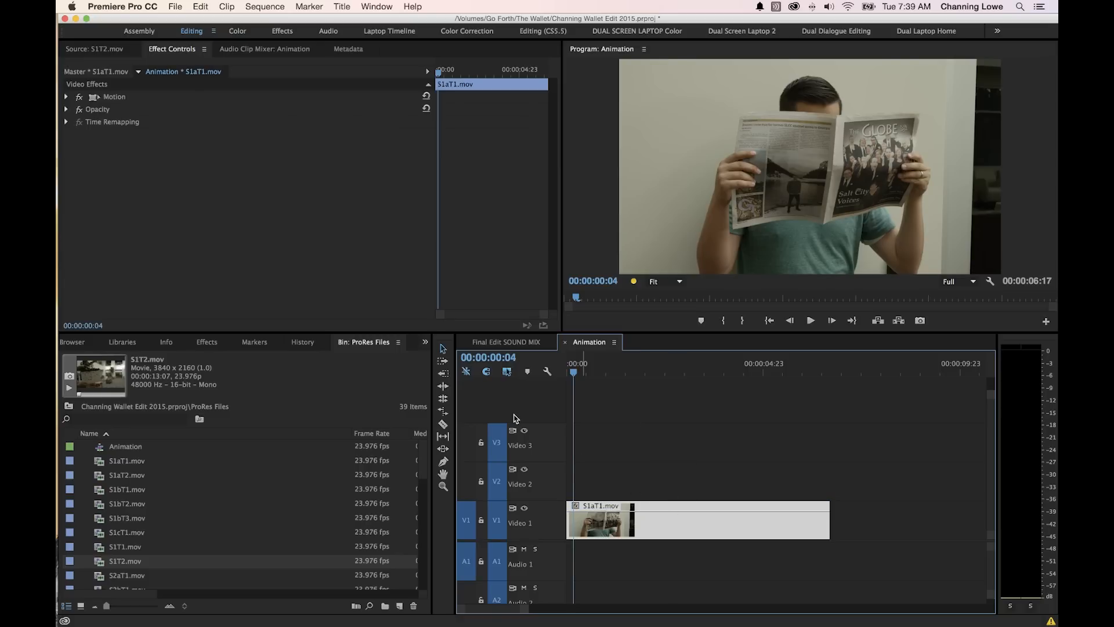
click(175, 54)
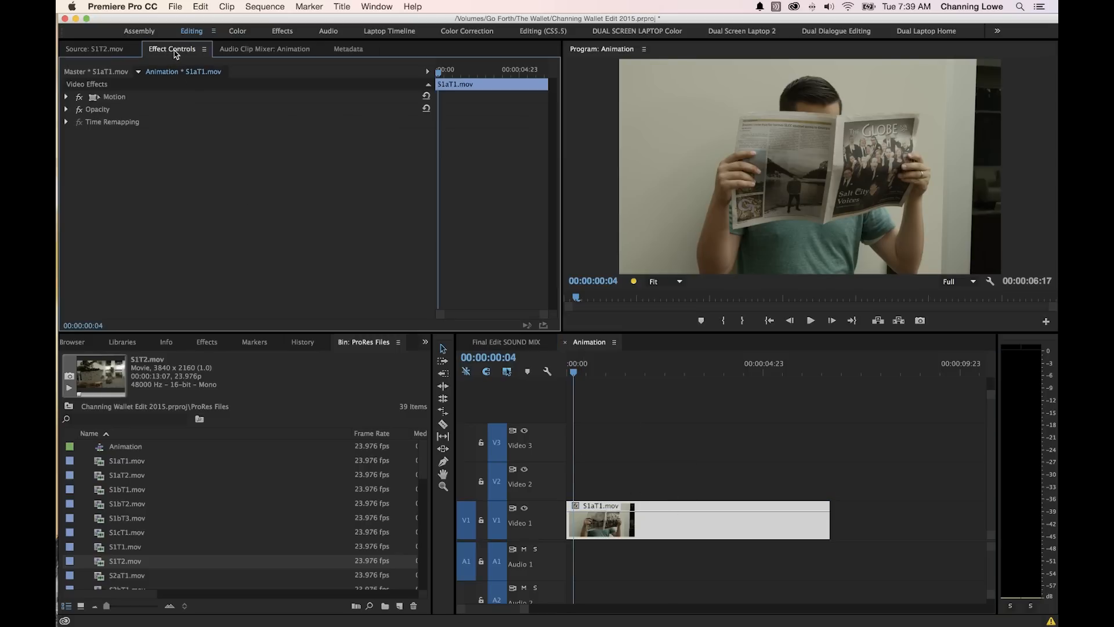
click(66, 97)
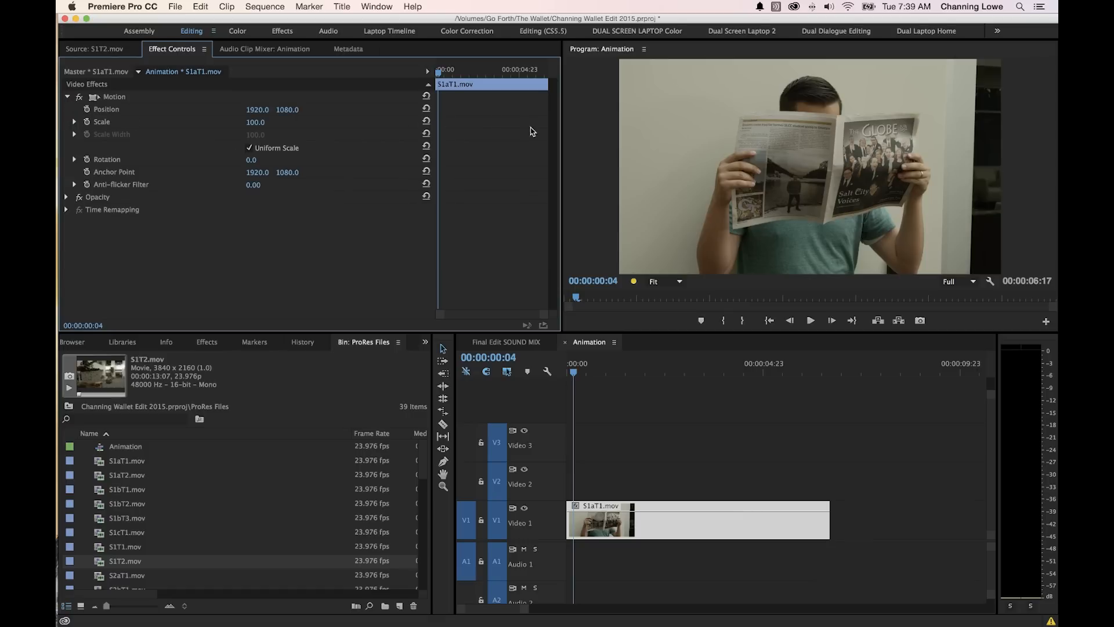
drag(562, 126, 630, 128)
drag(483, 216, 388, 210)
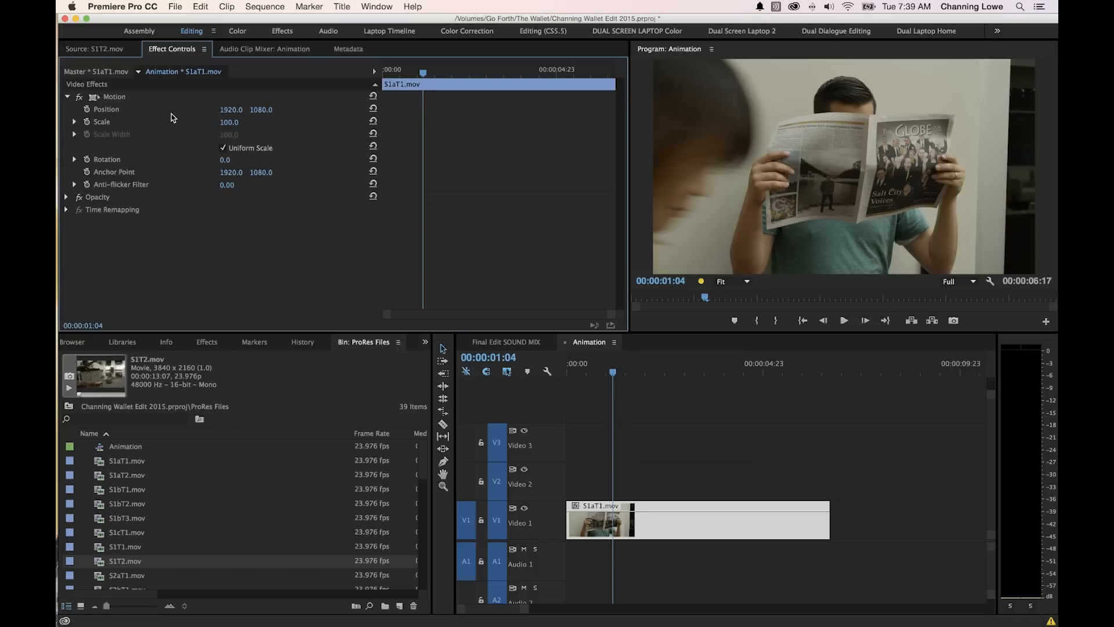
click(87, 109)
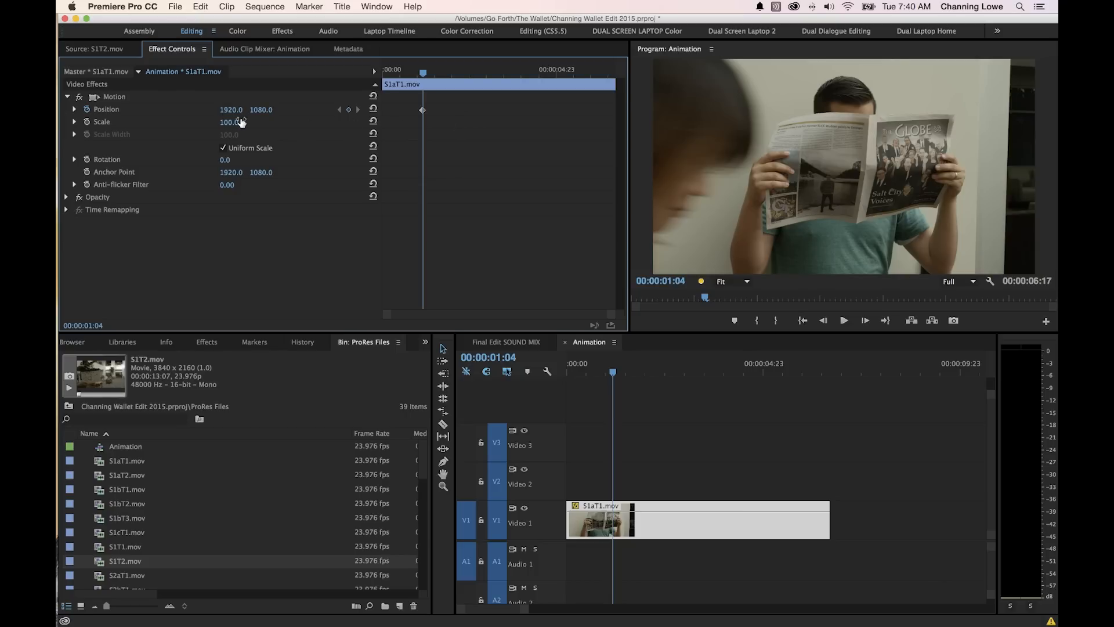
click(422, 110)
click(87, 109)
Enable Scale keyframing for S1aT1.mov at 00:00:01:04 and add a second Scale keyframe at 00:00:04:00
click(86, 121)
drag(425, 76, 522, 85)
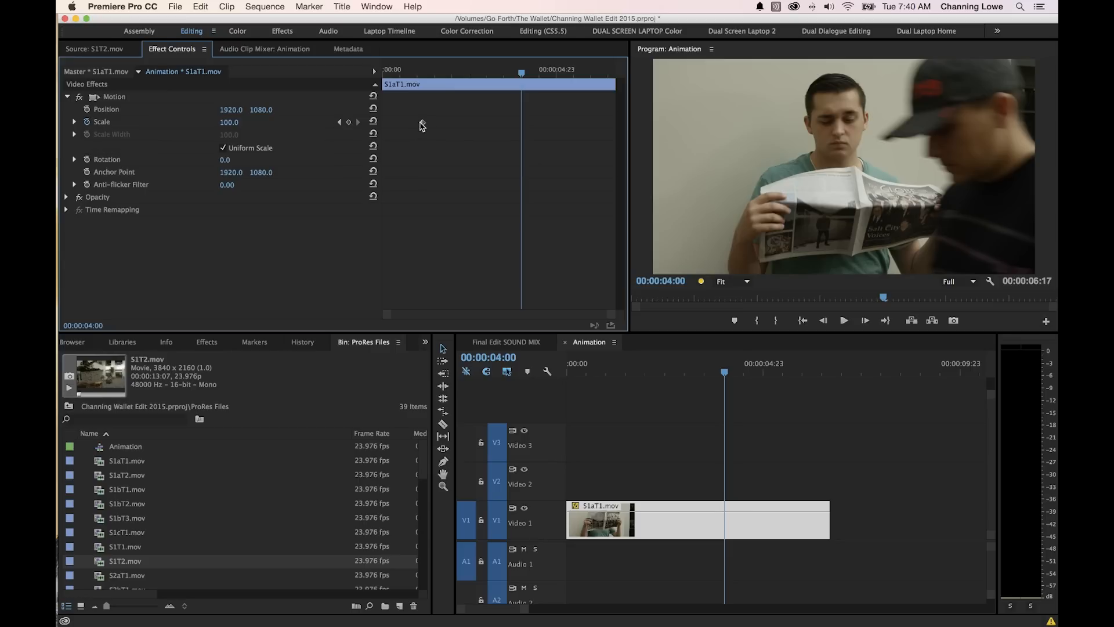
click(349, 122)
Navigate between the two Scale keyframes and check up close that the playhead sits exactly on the one at 00:00:04:00
click(341, 123)
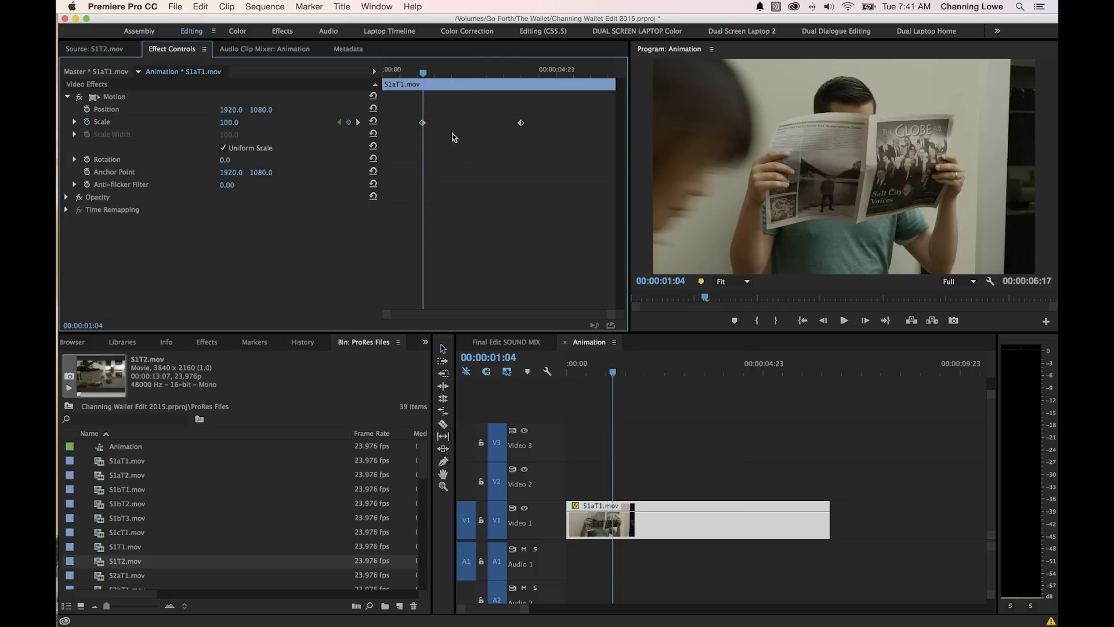
drag(463, 79, 523, 81)
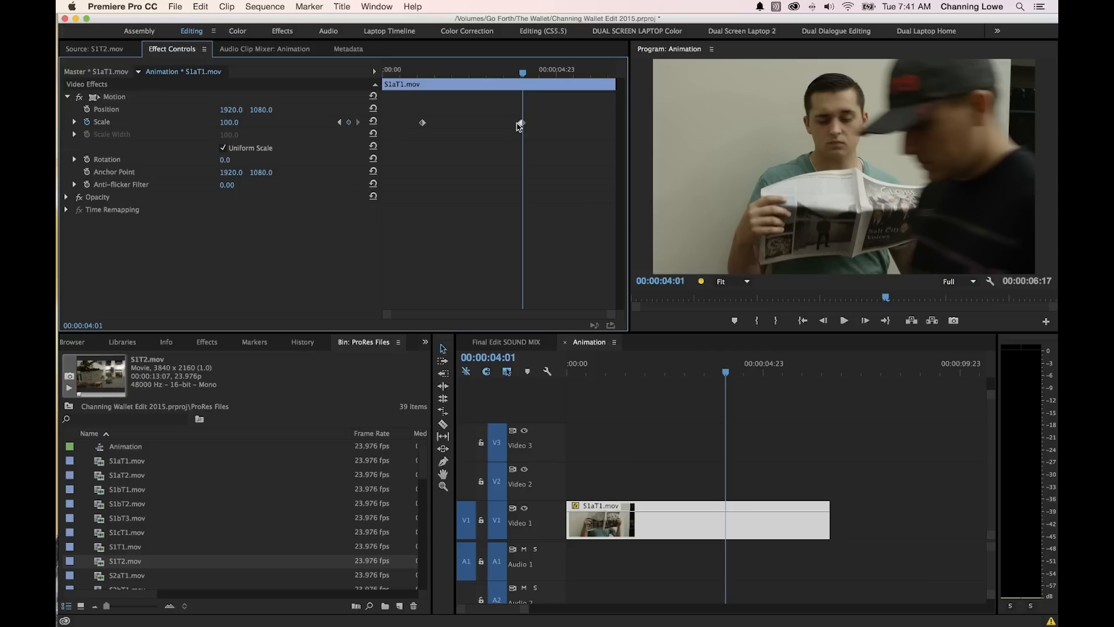
key(=)
key(=)
key(=)
key(=)
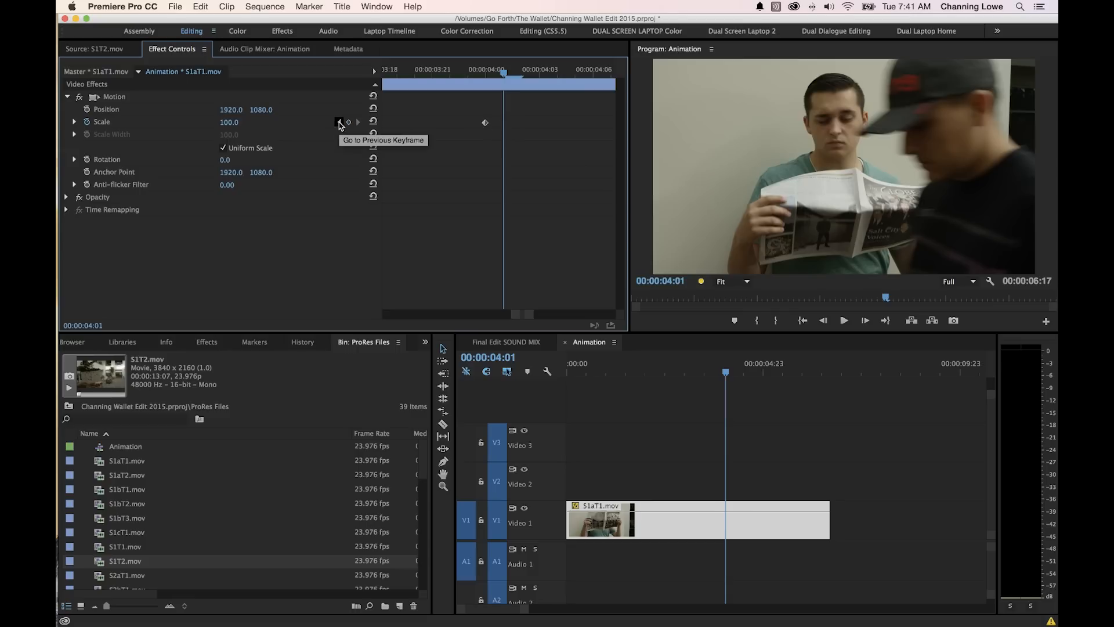
click(340, 123)
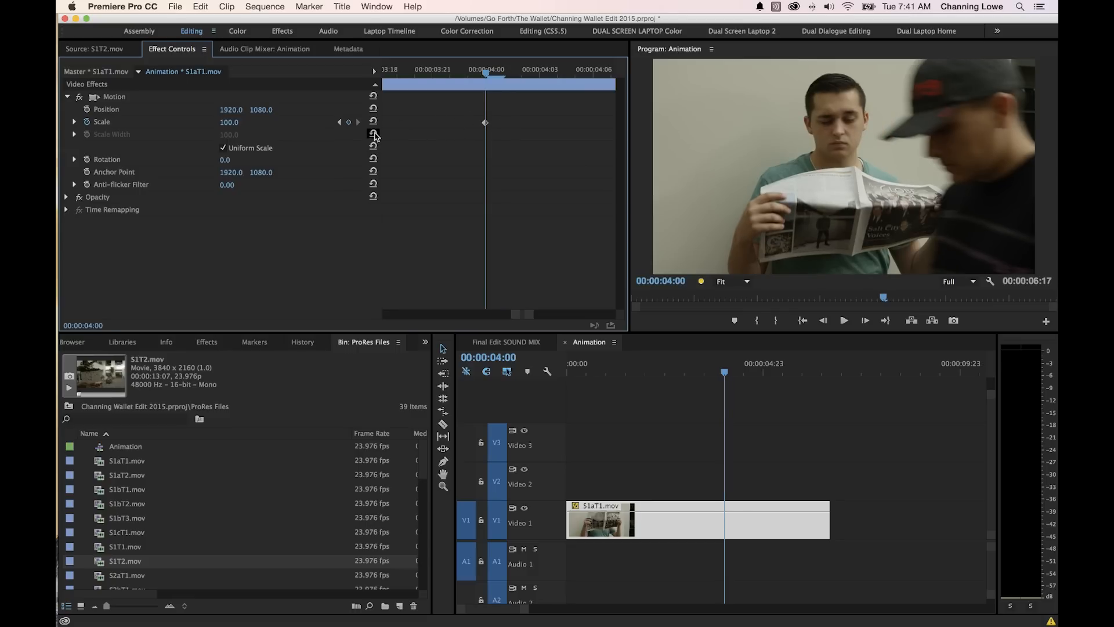
key(minus)
key(minus)
key(minus)
key(minus)
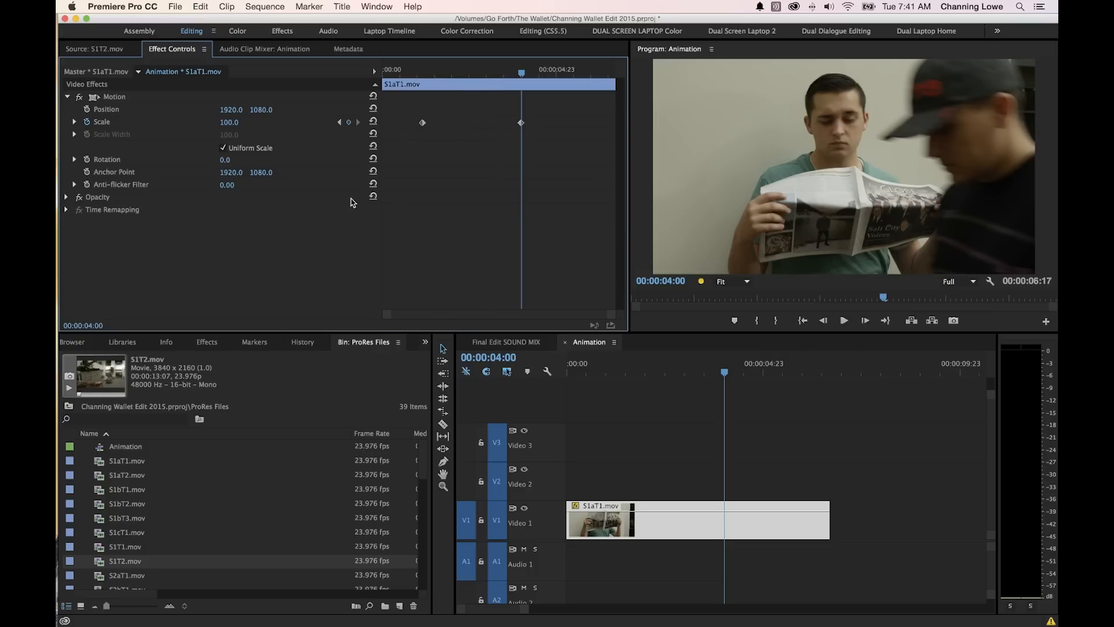
Set the Scale keyframe at 00:00:04:00 to 130 and play the zoom from near the clip's start
drag(228, 122, 244, 122)
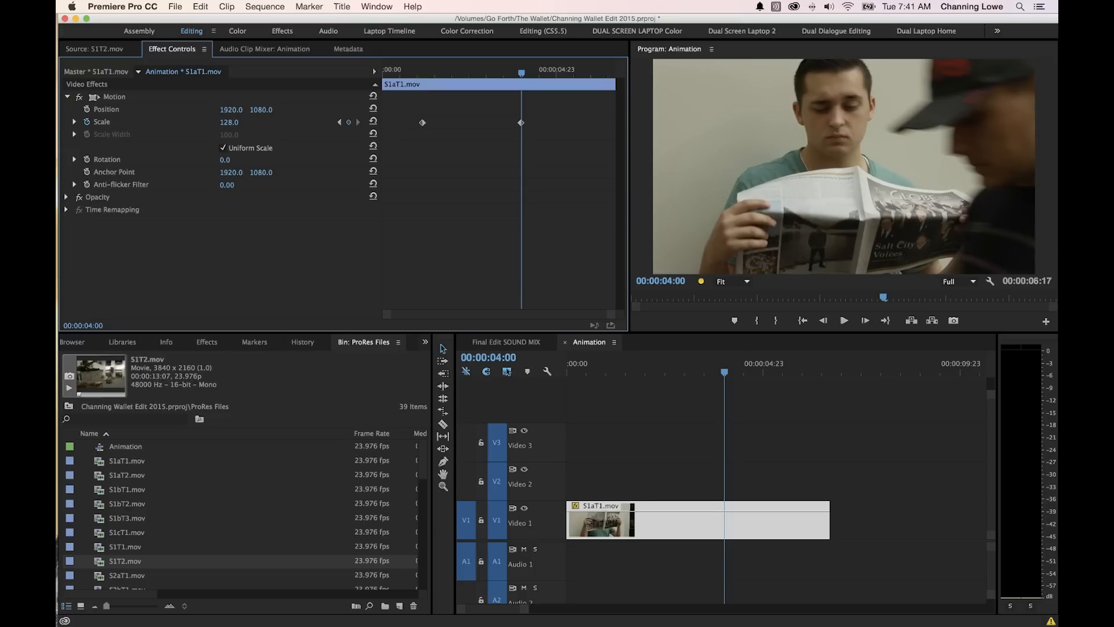
click(242, 122)
text(130)
key(Return)
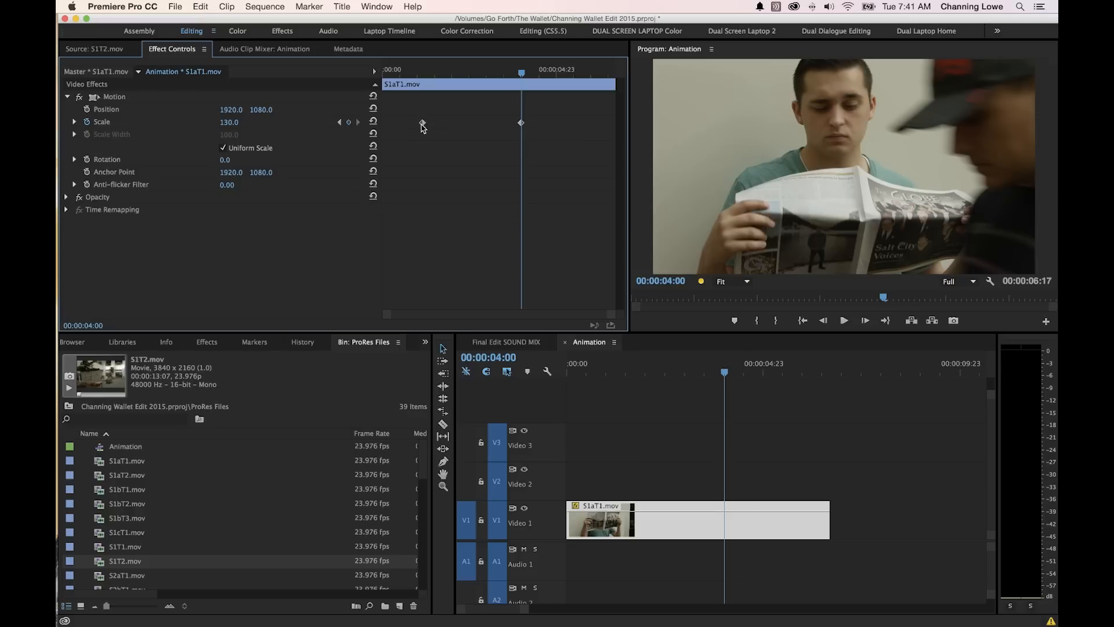
drag(514, 73, 388, 71)
key(space)
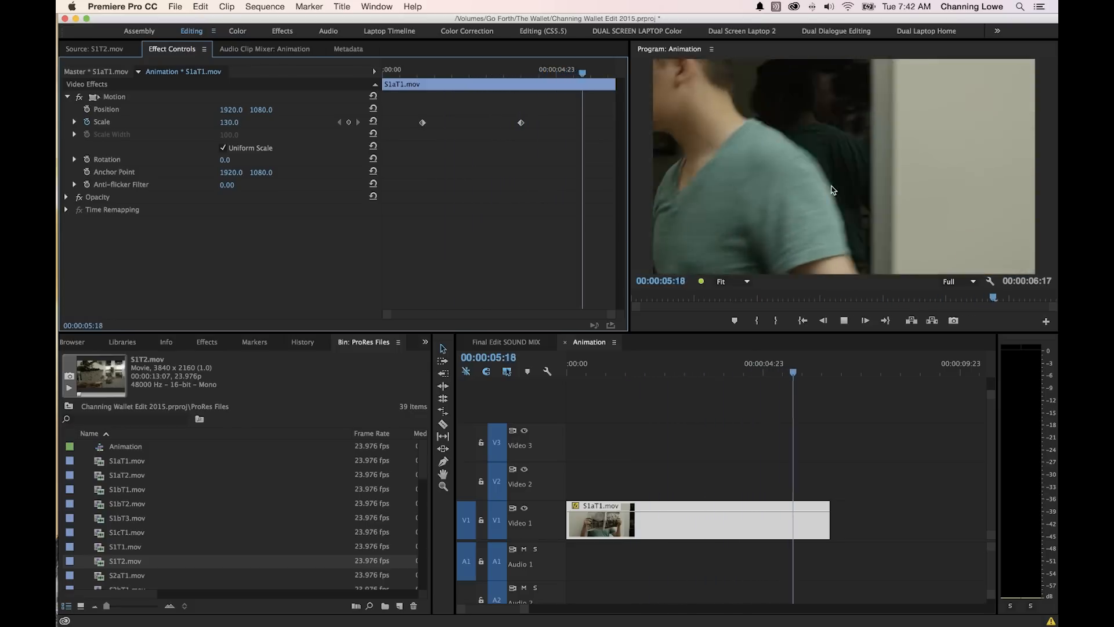
Set the Scale keyframe at 00:00:04:00 to 150 and save the project
mouse_move(525, 72)
mouse_down()
mouse_move(490, 75)
mouse_move(506, 75)
mouse_up()
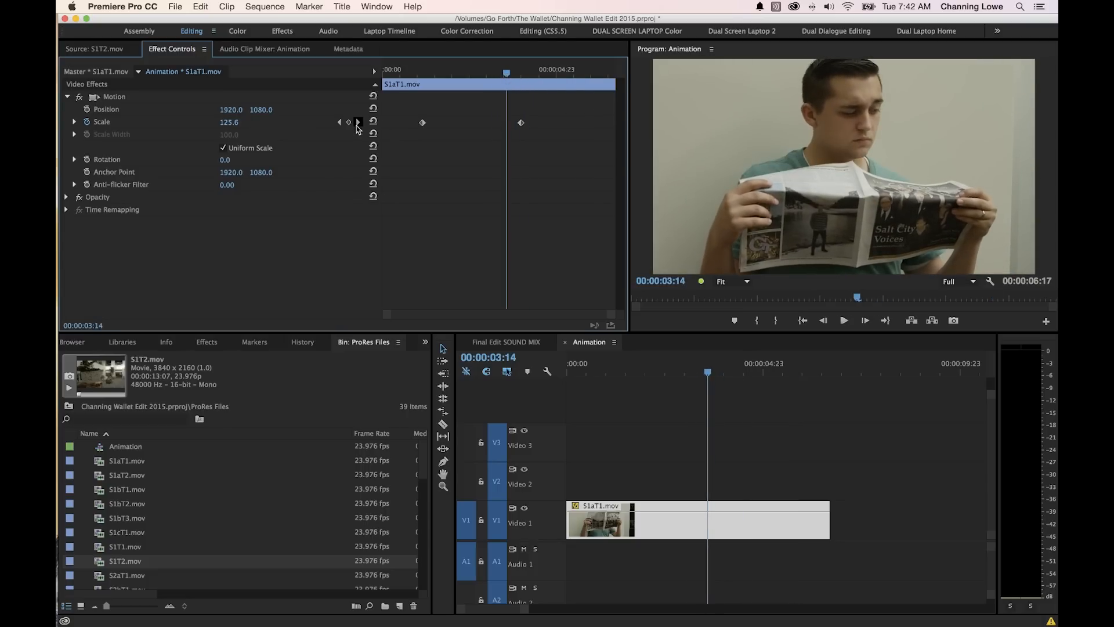
click(358, 123)
click(242, 122)
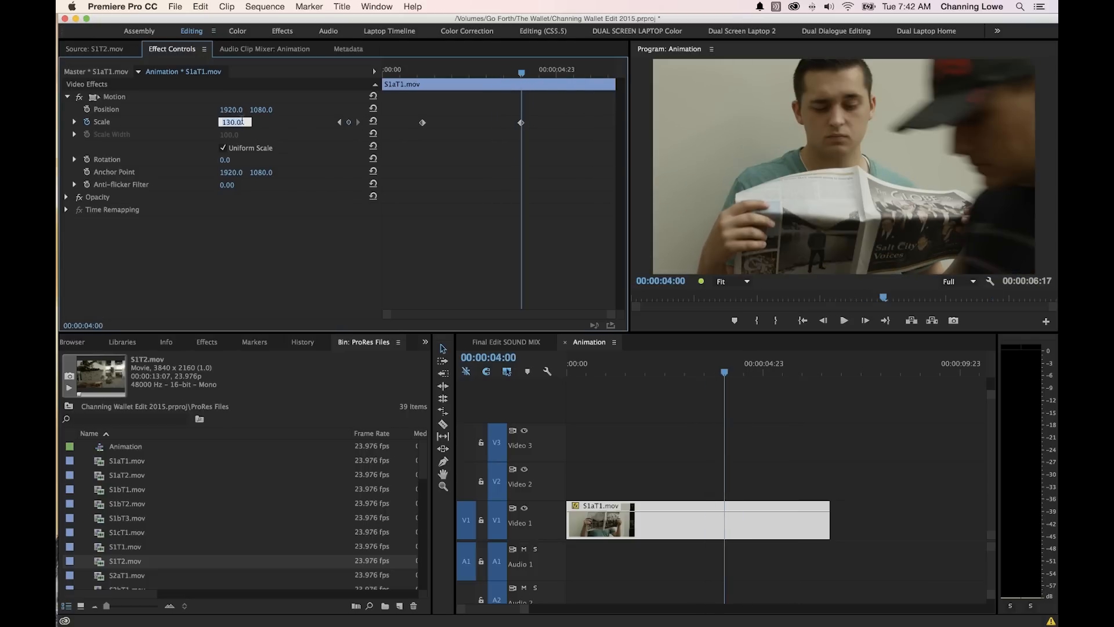
text(150)
key(Return)
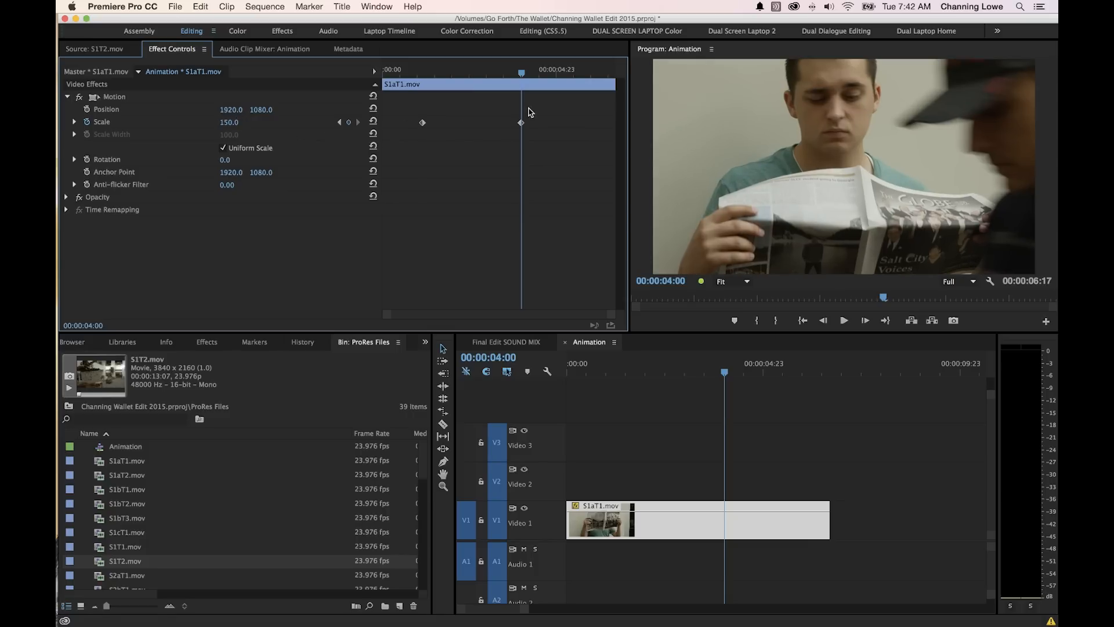
key(super+s)
Add Position keyframes at 00:00:04:00 and 00:00:01:04, in line with the Scale keyframes
click(86, 109)
click(339, 123)
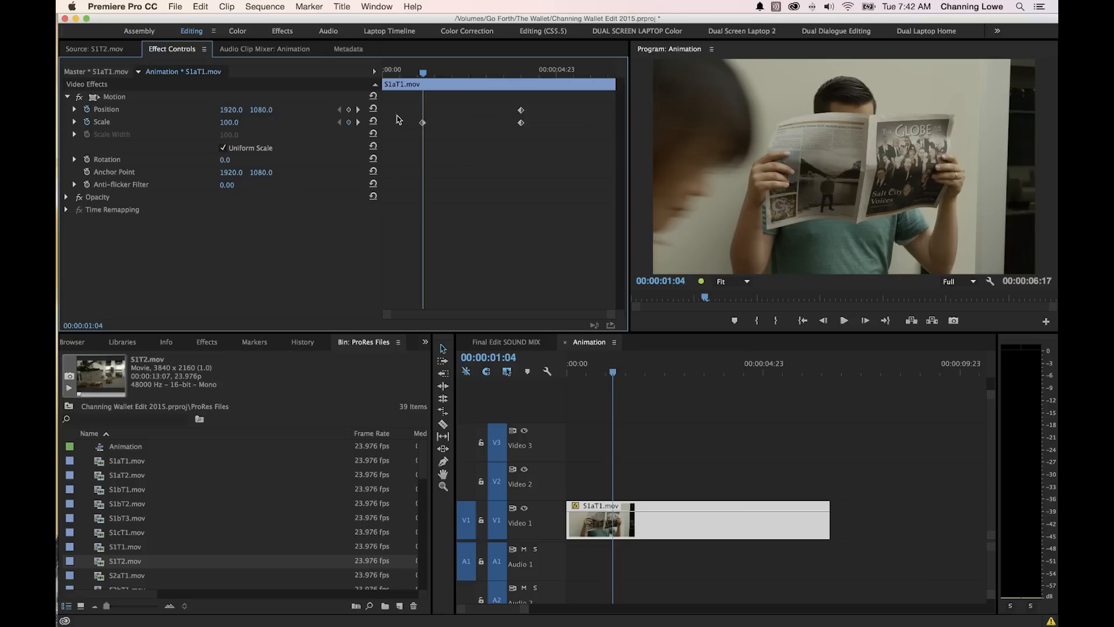
click(348, 110)
Raise the vertical Position at the 00:00:04:00 keyframe to about 1406 and play the combined move from 00:00:00:16
click(358, 122)
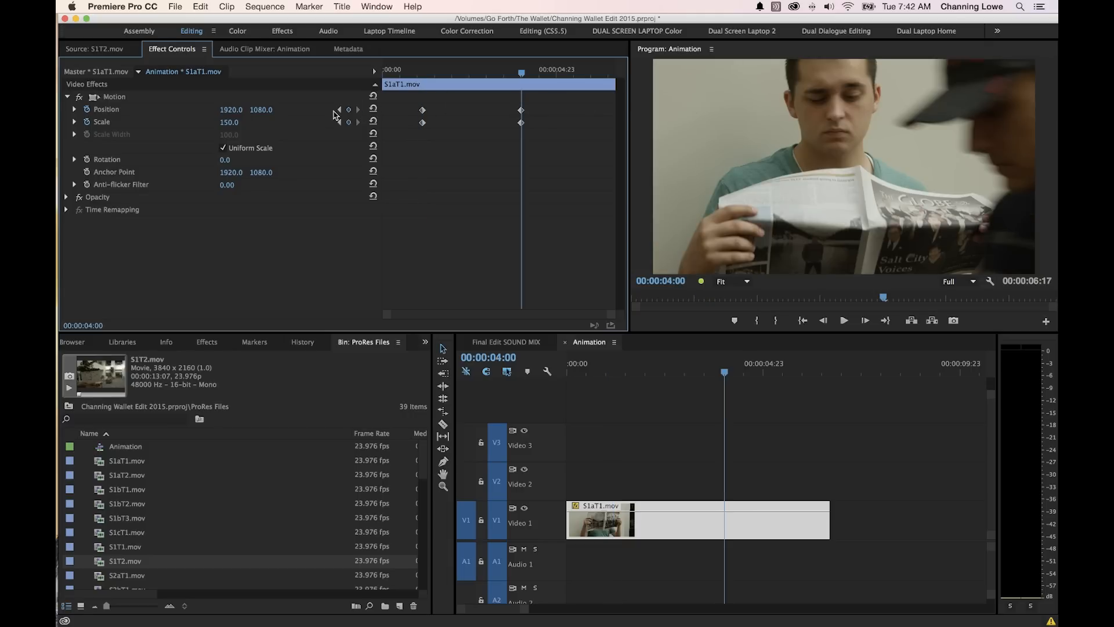
drag(261, 110, 450, 110)
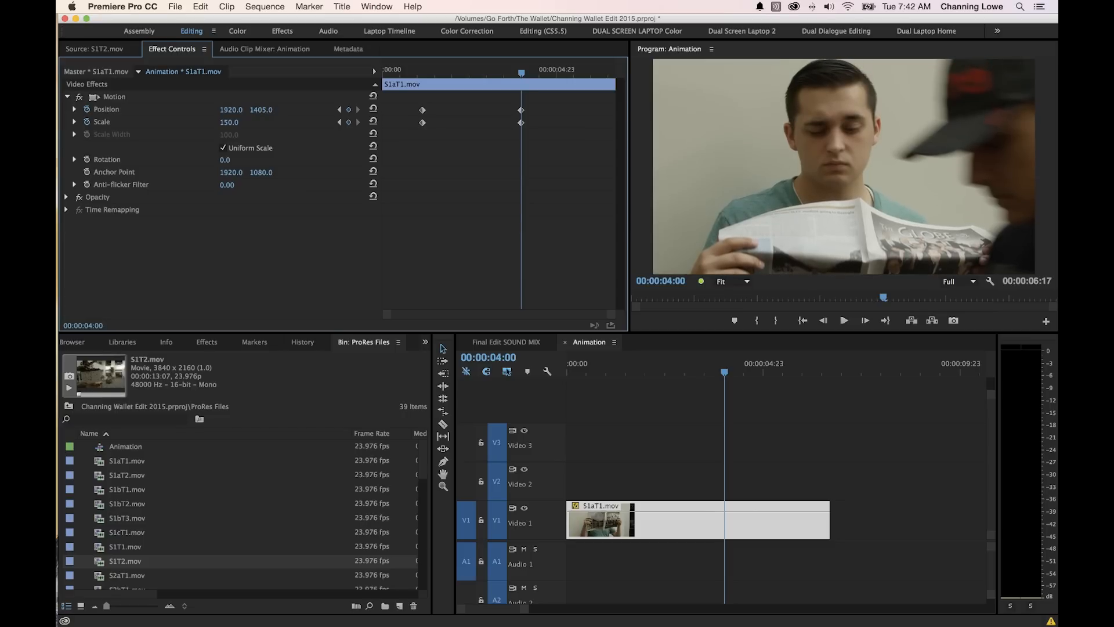
drag(521, 74, 405, 73)
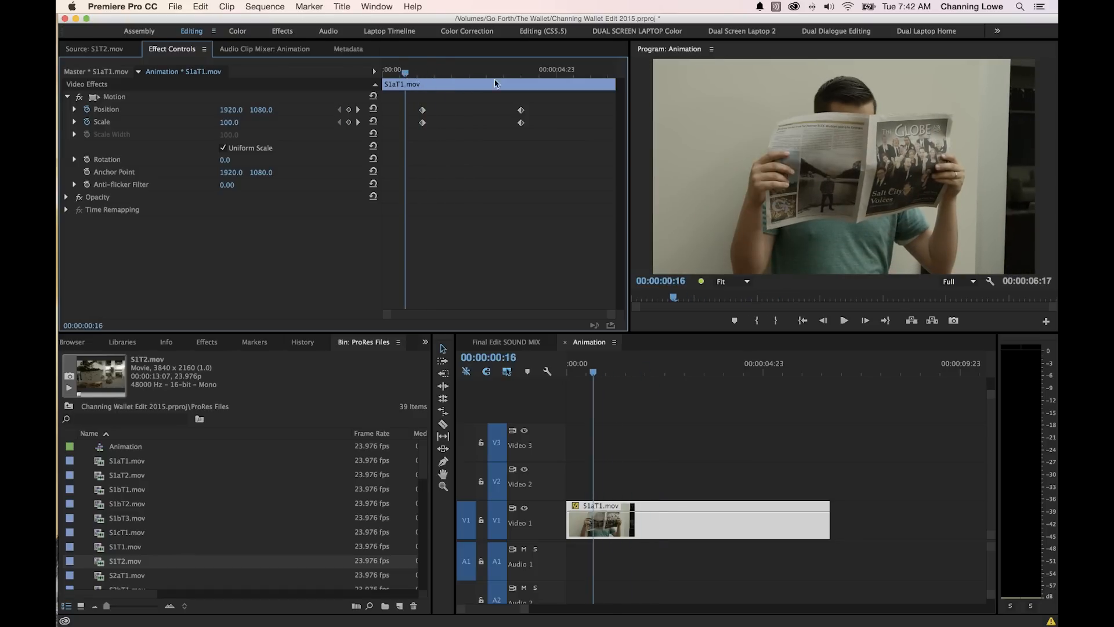
key(space)
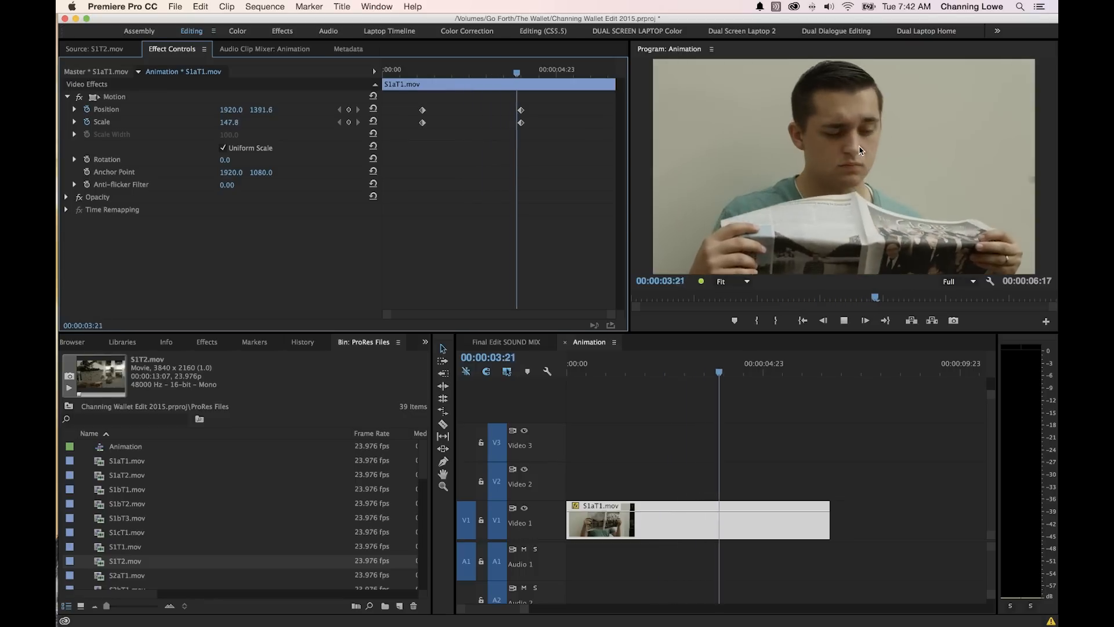
key(space)
Set the vertical Position at the 00:00:04:00 keyframe to 1575 and play the clip from 00:00:00:19 to review the framing
click(340, 110)
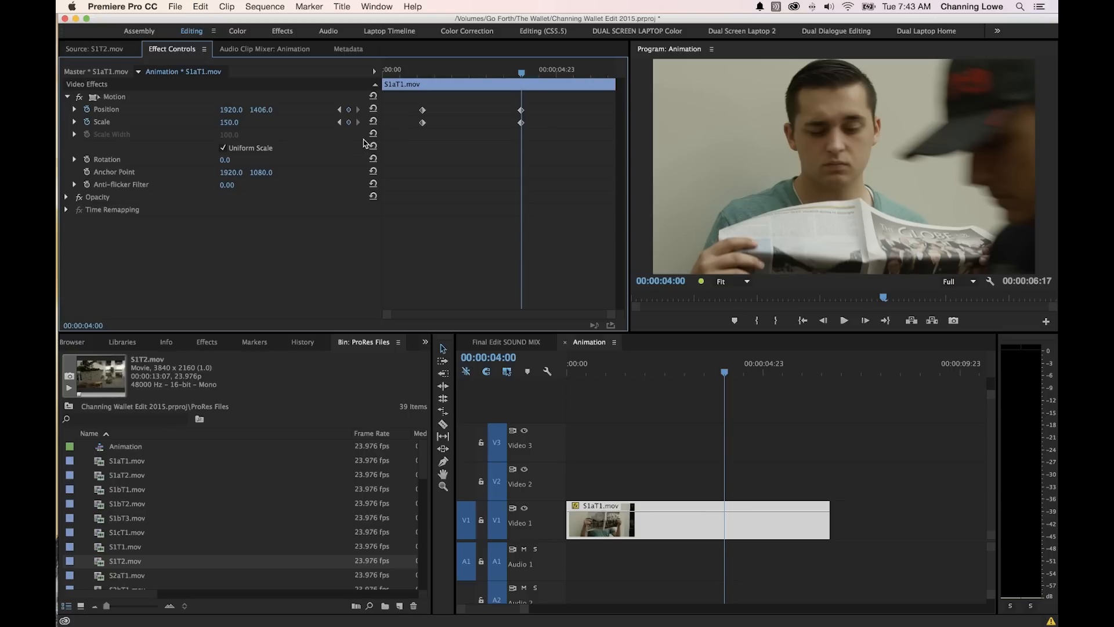
drag(261, 110, 359, 110)
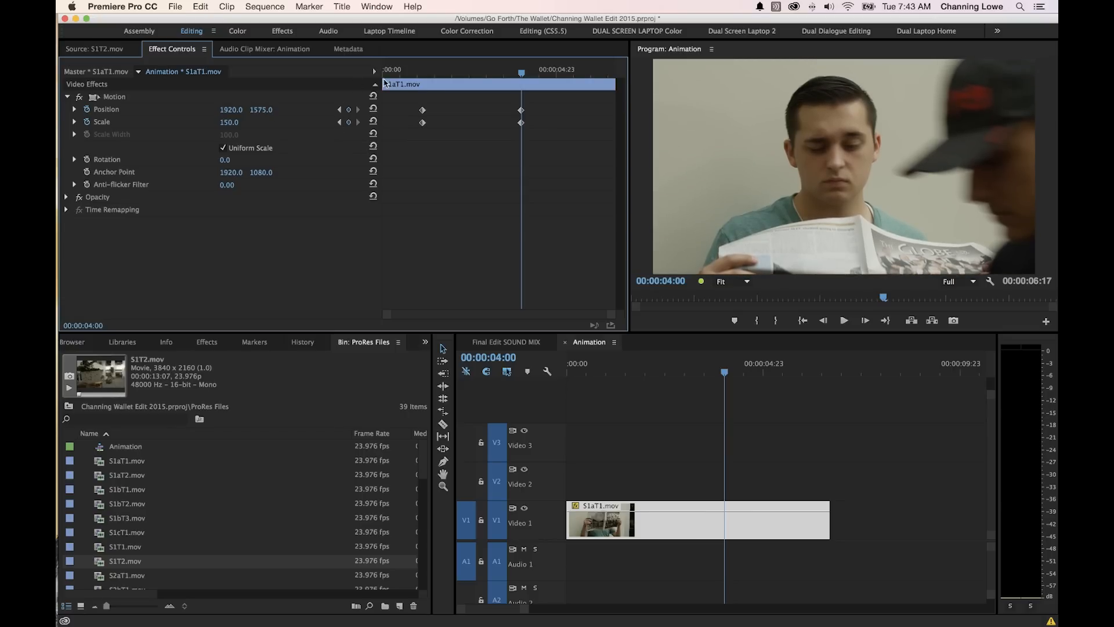
key(space)
click(410, 71)
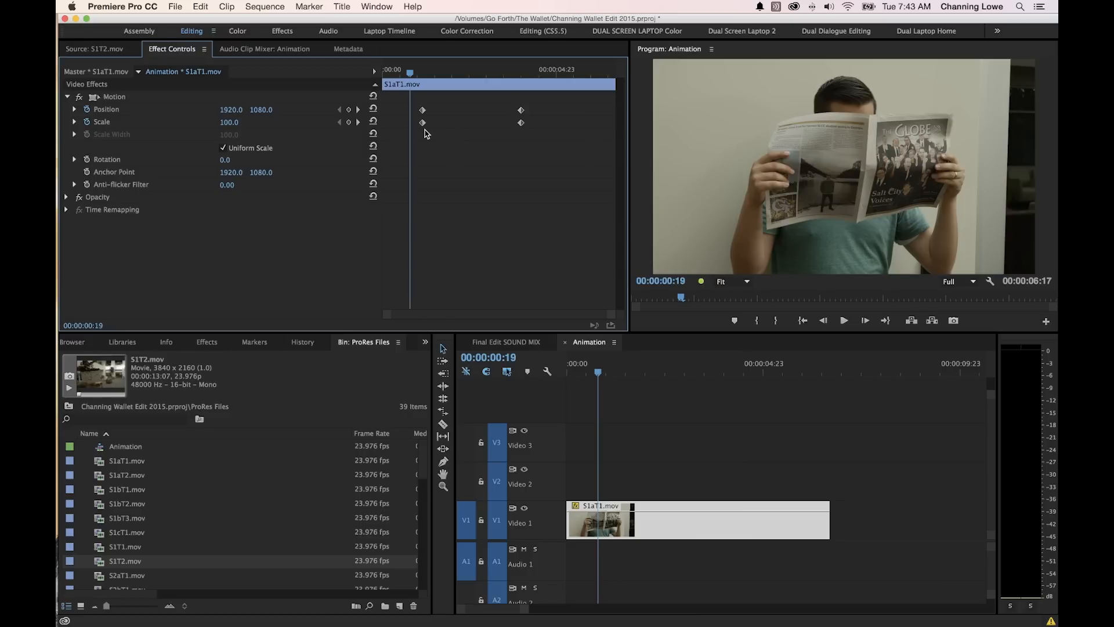
key(space)
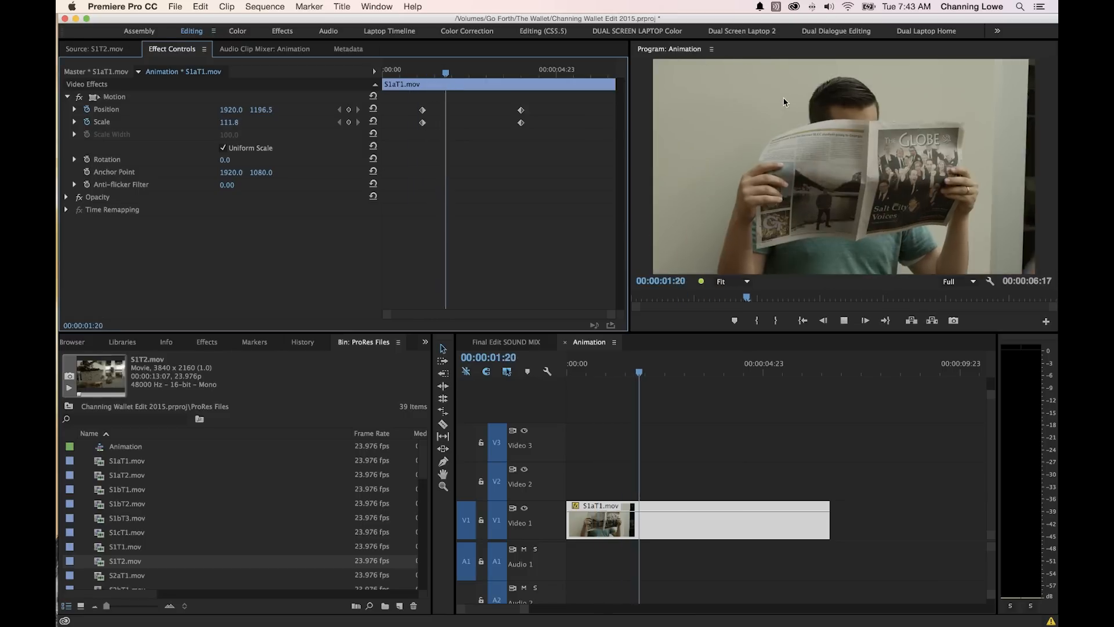
key(space)
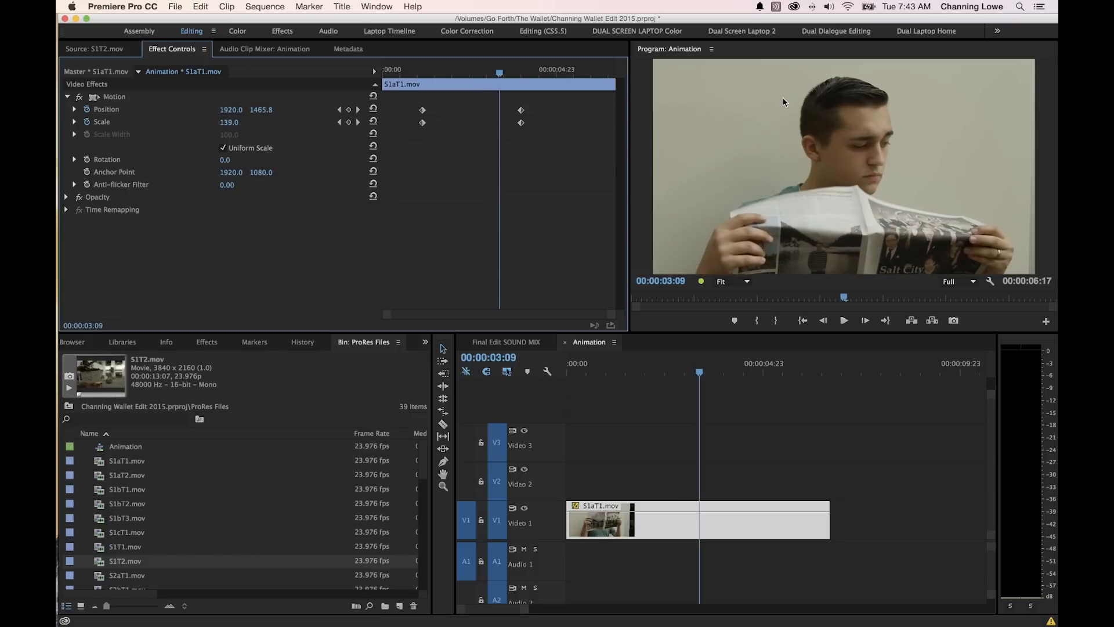
key(space)
key(space)
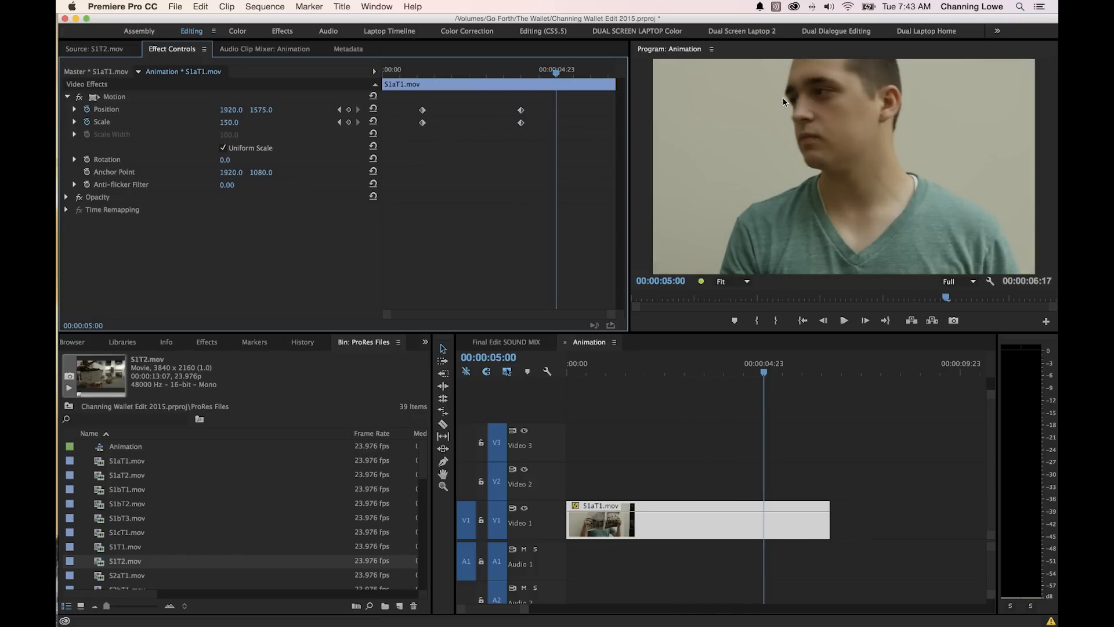
Apply Ease Out to the first Scale keyframe of S1aT1.mov and play the clip to review the movement
drag(510, 86, 435, 75)
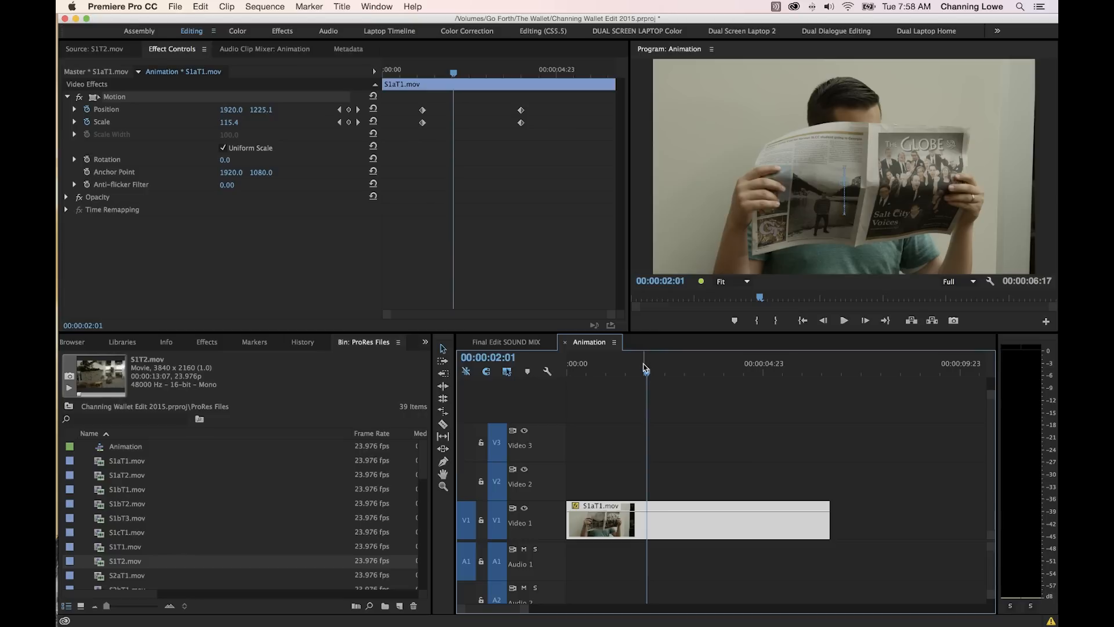
drag(647, 368, 607, 369)
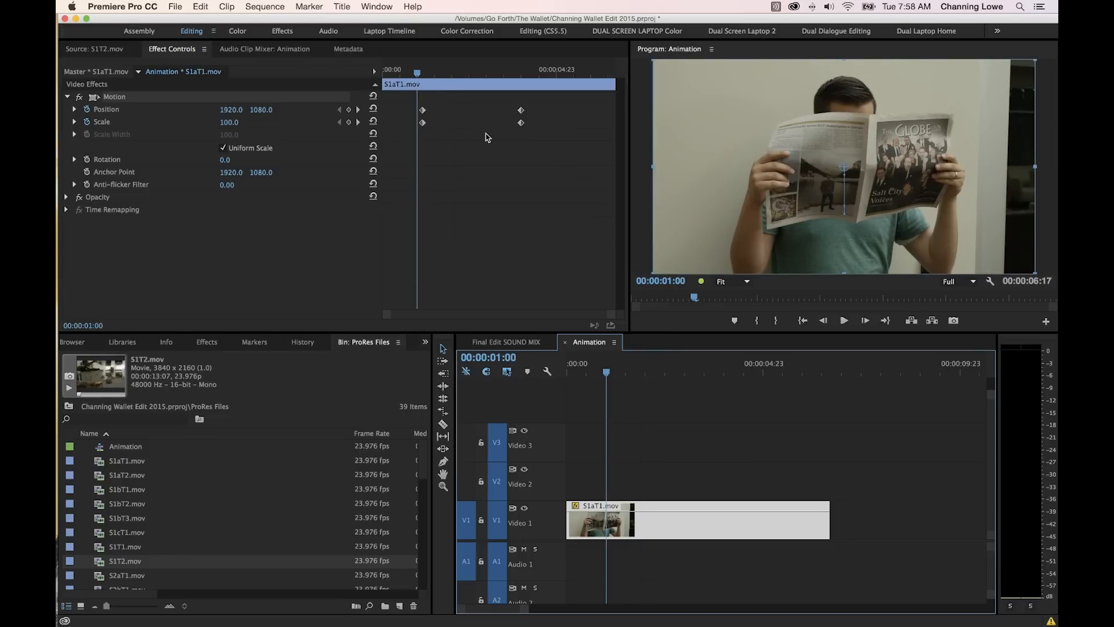
right_click(423, 123)
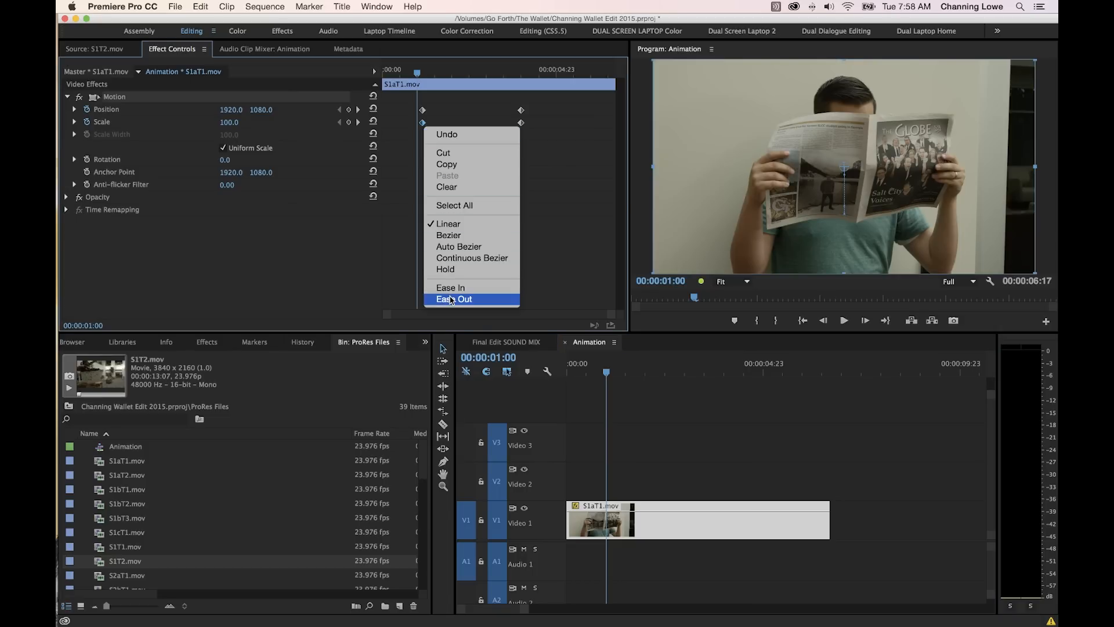
click(452, 300)
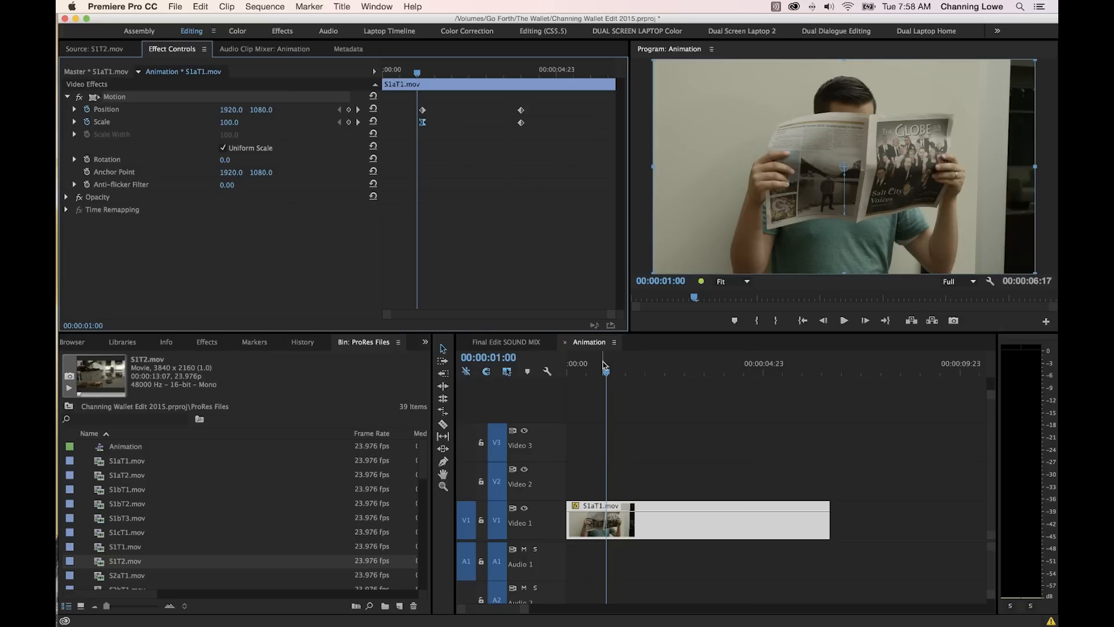
drag(603, 379, 595, 377)
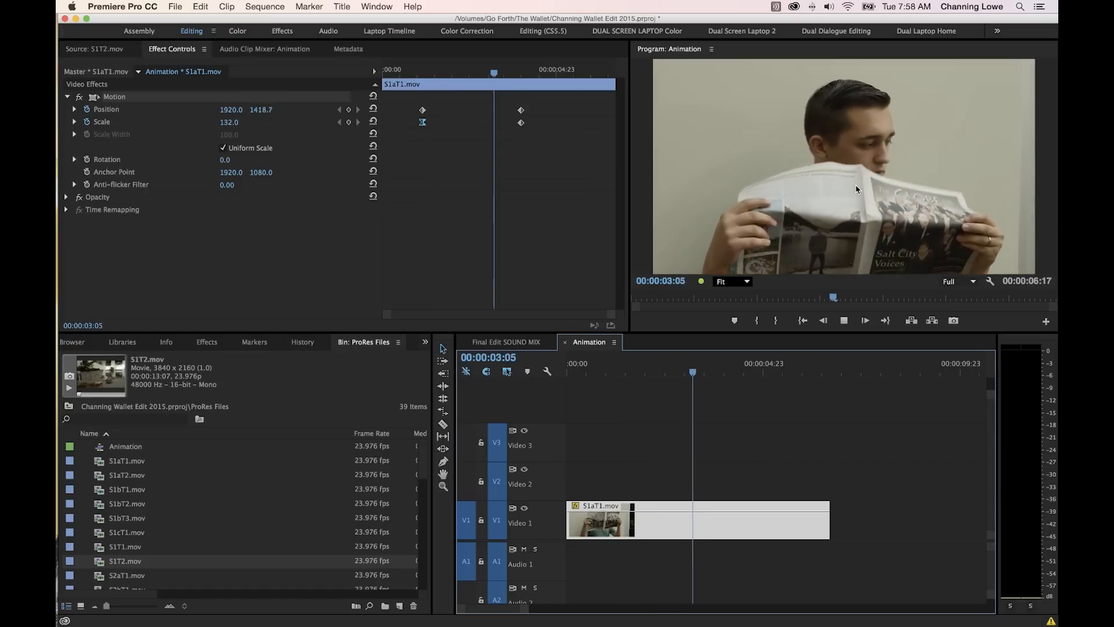
key(space)
Delete both Position keyframes of S1aT1.mov and play back the eased Scale zoom on its own
drag(515, 73, 421, 77)
drag(537, 113, 406, 75)
key(Delete)
key(space)
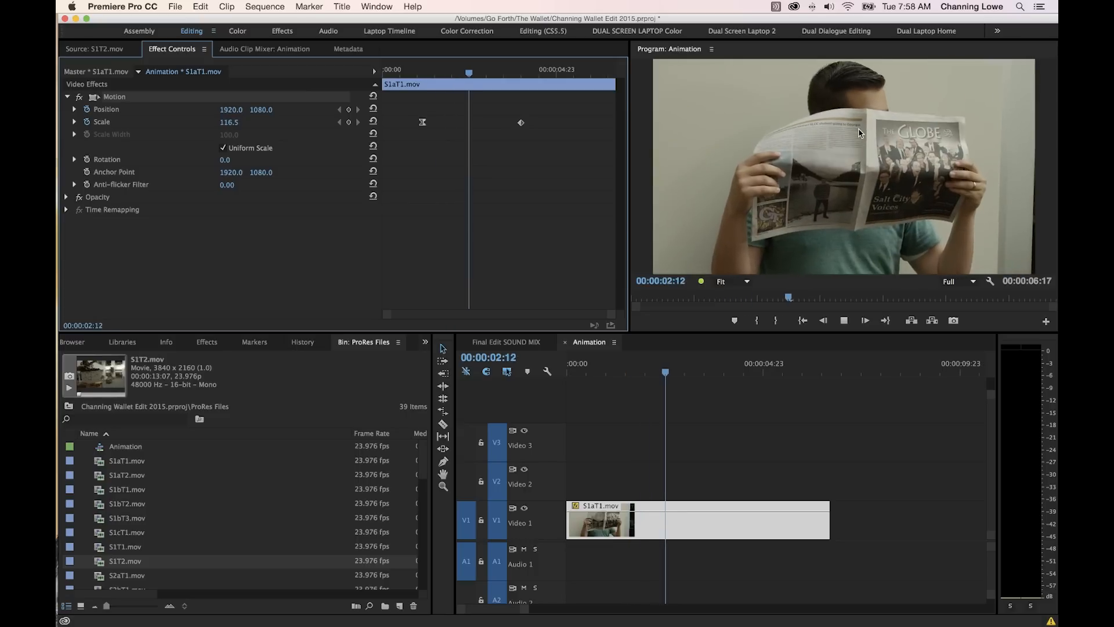
key(space)
click(475, 70)
drag(475, 70, 448, 72)
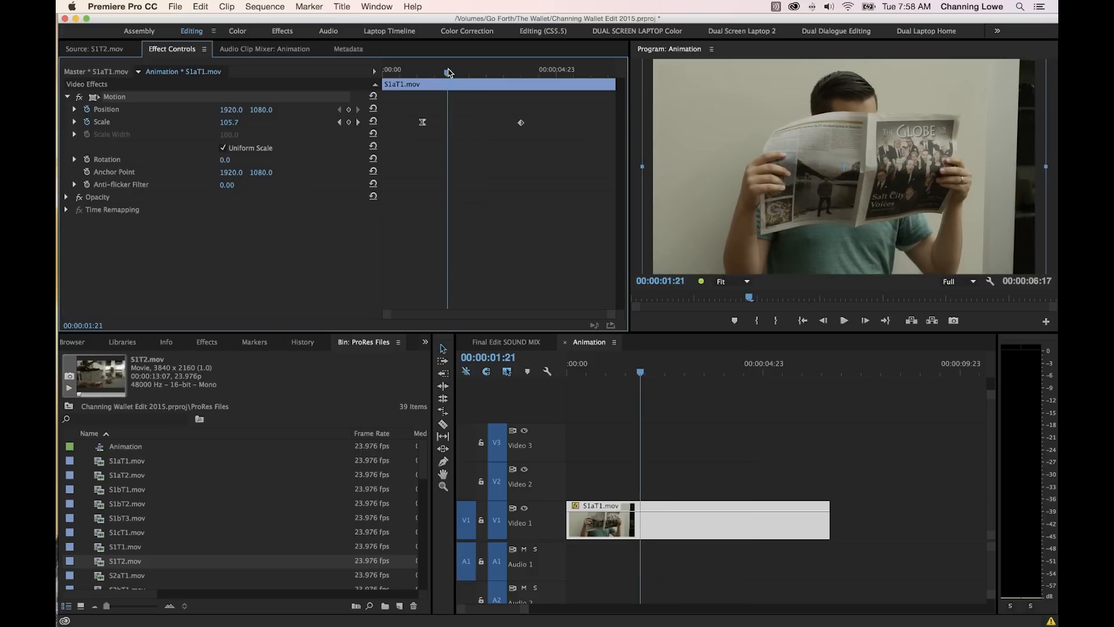
Add Position keyframes to S1aT1.mov at 00:00:01:21 and 00:00:04:00, with the vertical Position at 1428 on the second
click(349, 109)
drag(458, 76, 502, 73)
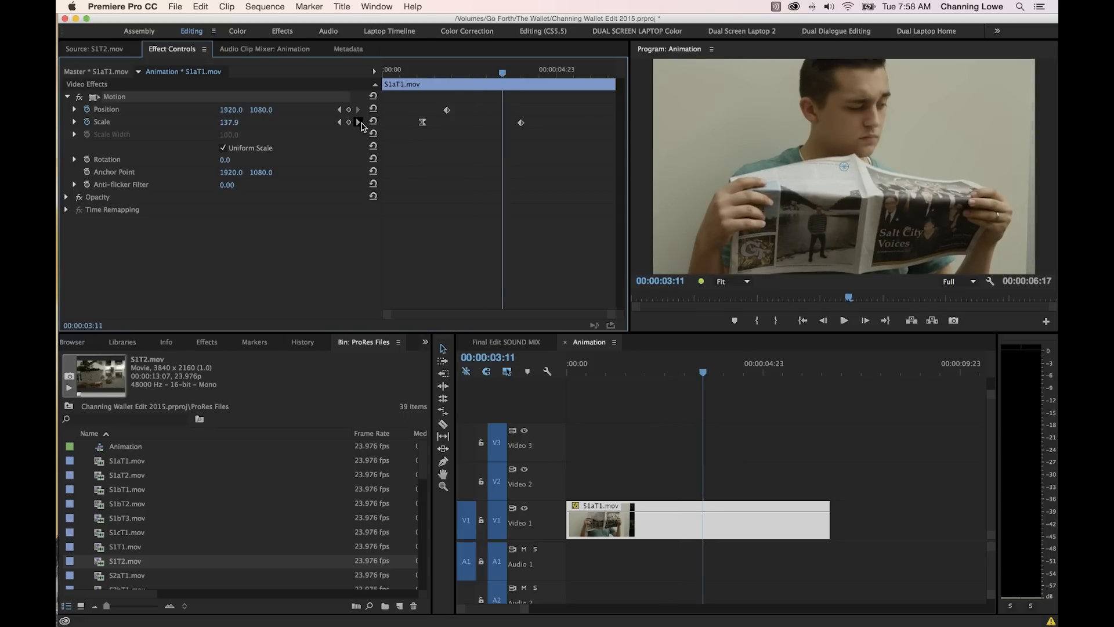
click(359, 122)
click(349, 109)
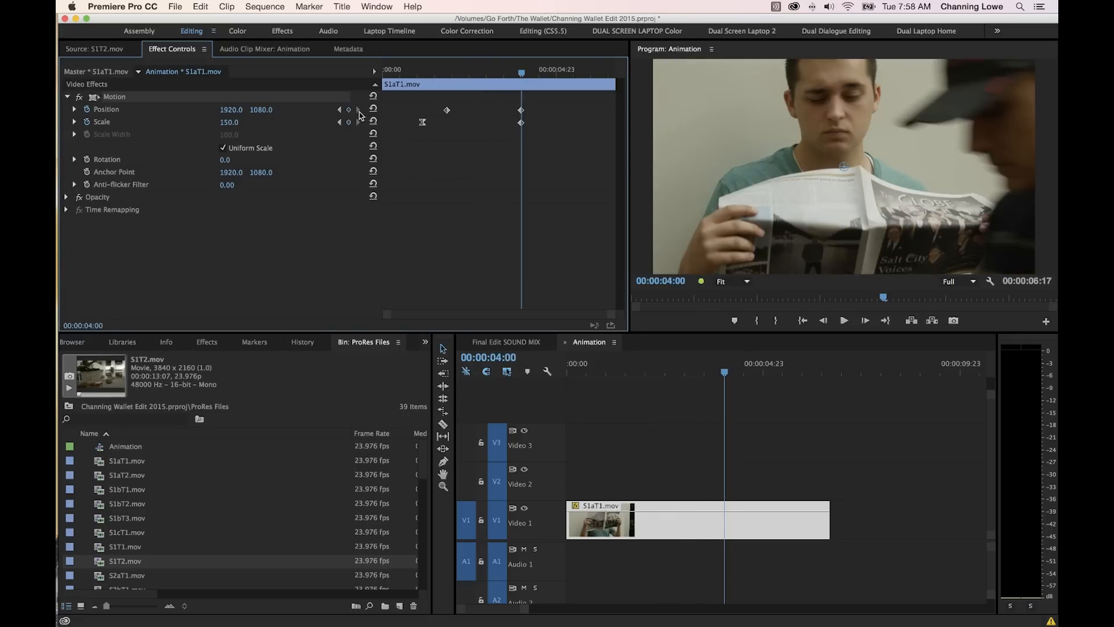
drag(267, 113, 468, 113)
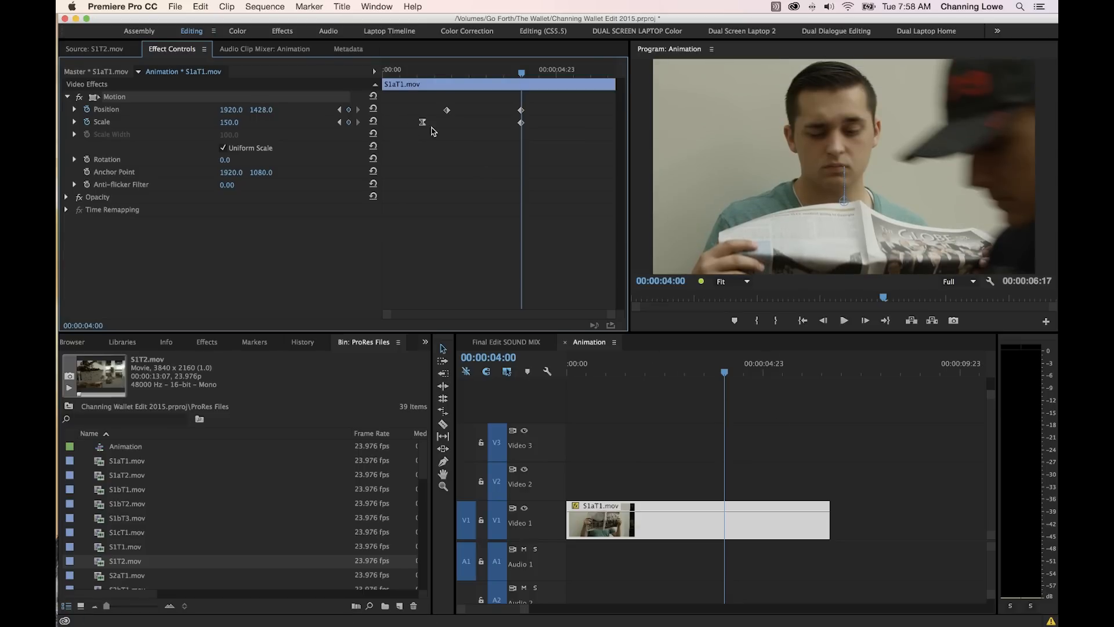
Apply Ease In to the last Scale keyframe of S1aT1.mov and play the clip from near its start
right_click(522, 123)
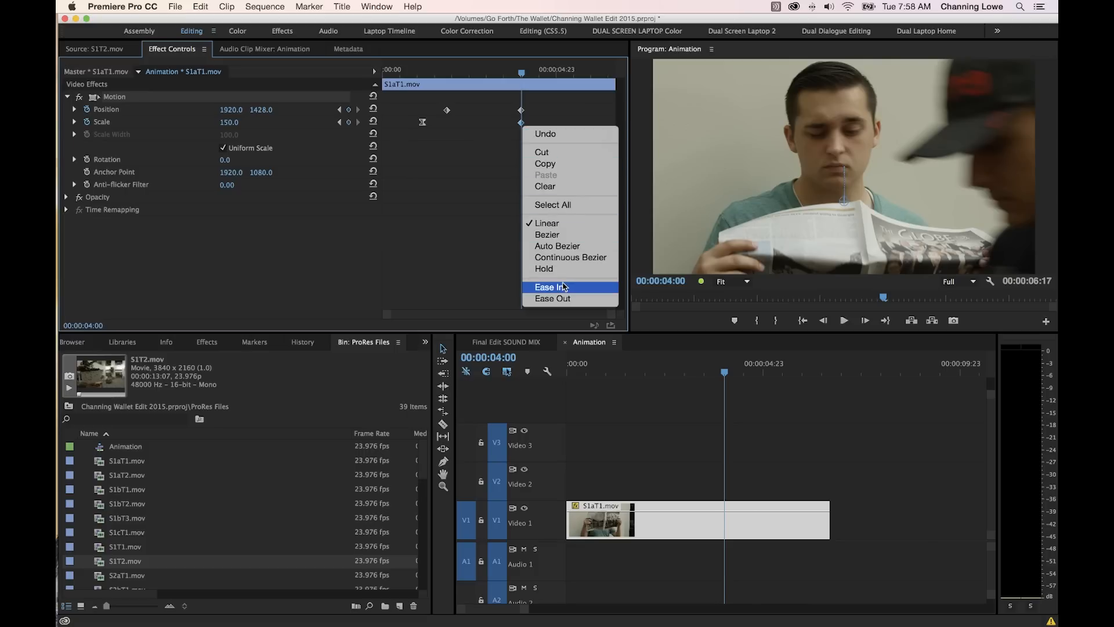
click(543, 255)
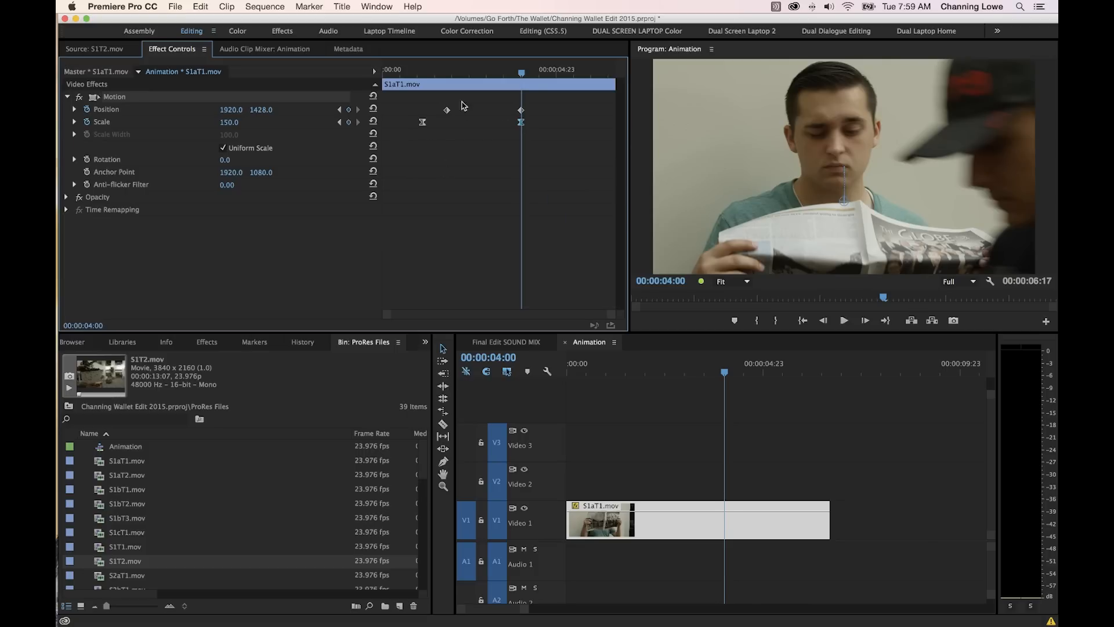
drag(423, 72, 404, 73)
key(space)
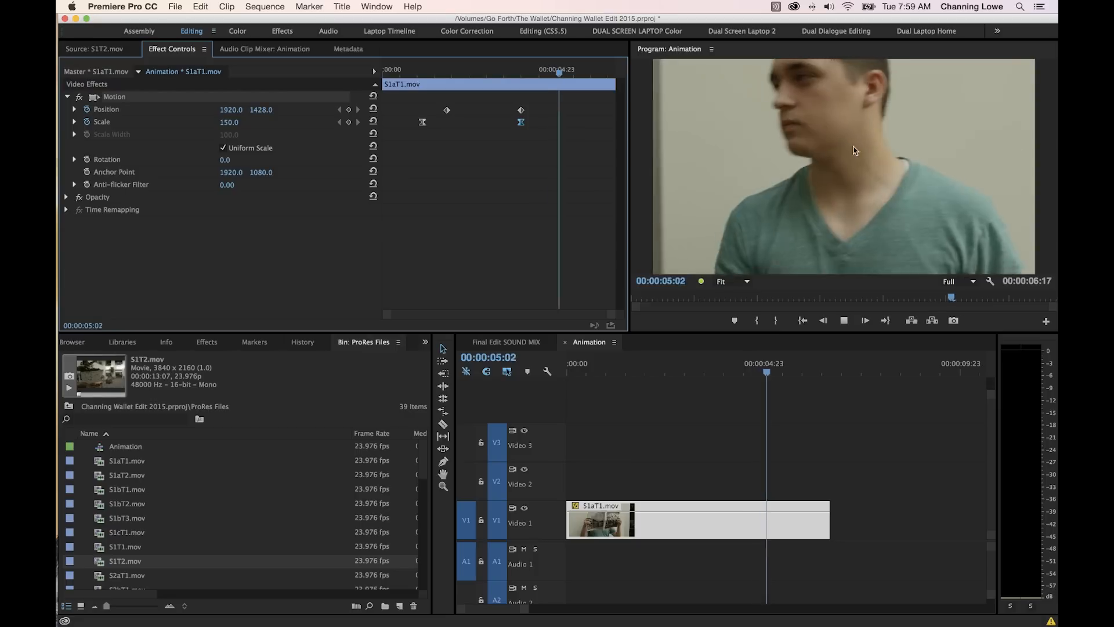
key(space)
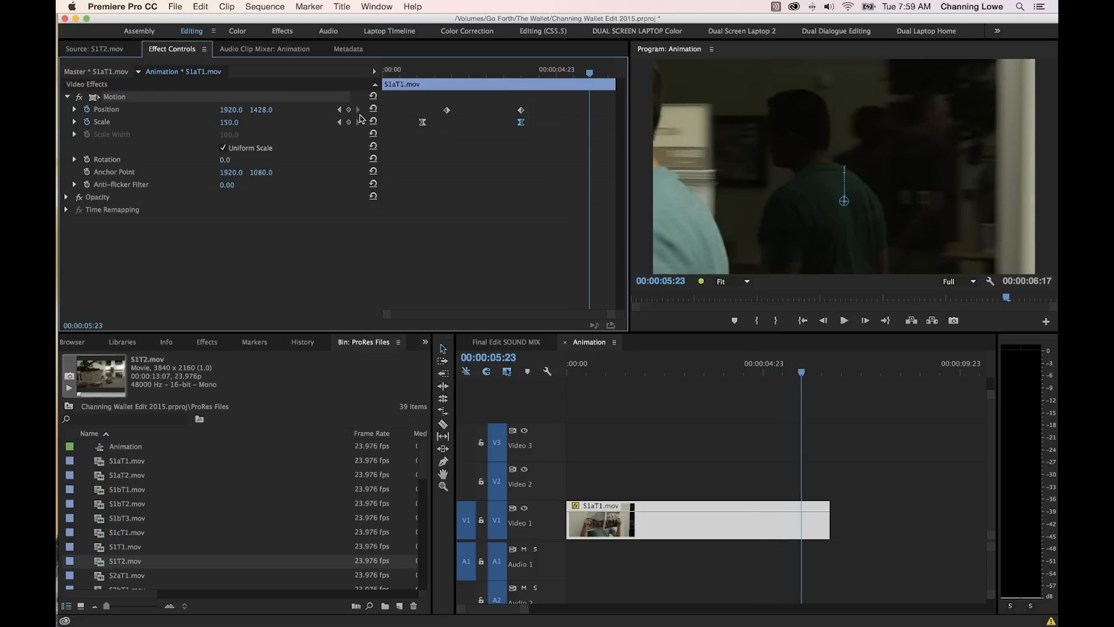
Delete all Position and Scale keyframes of S1aT1.mov
click(339, 109)
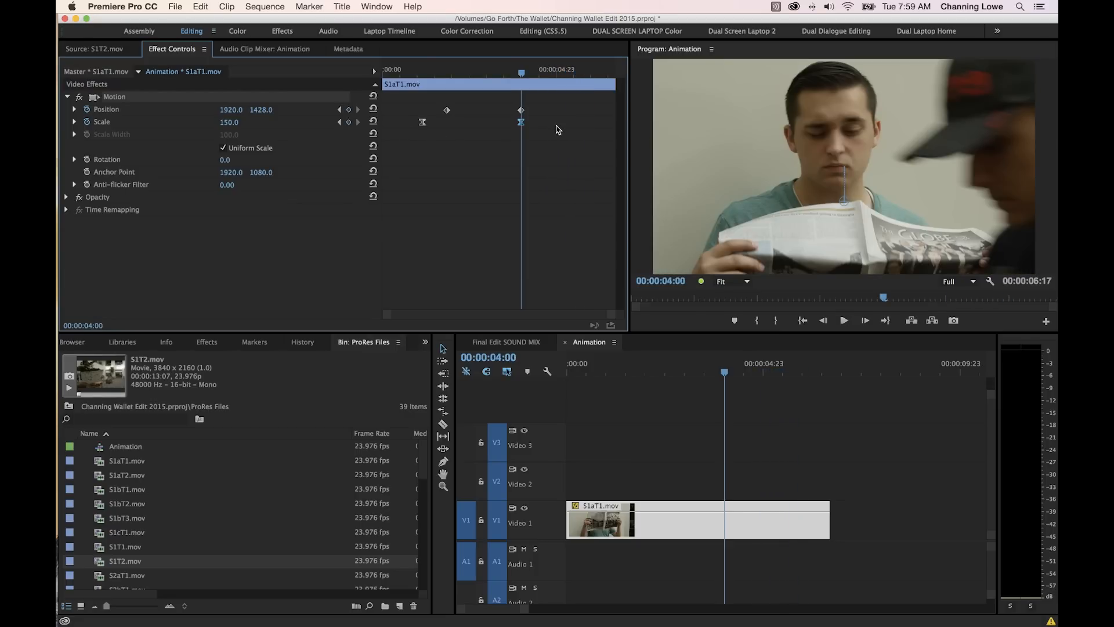
click(713, 382)
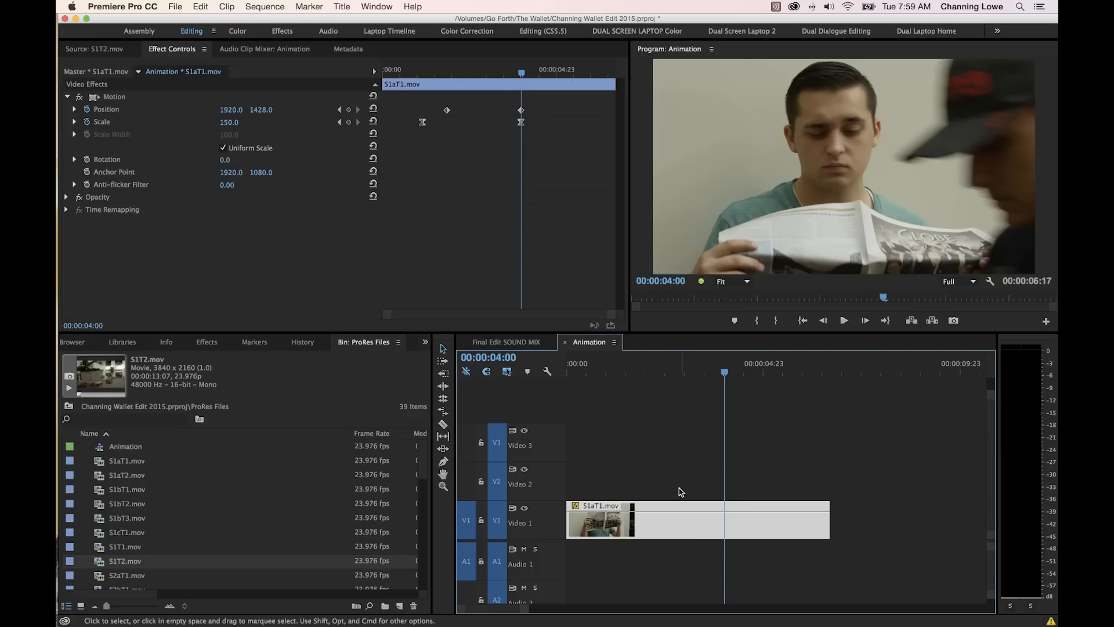
drag(552, 161, 378, 95)
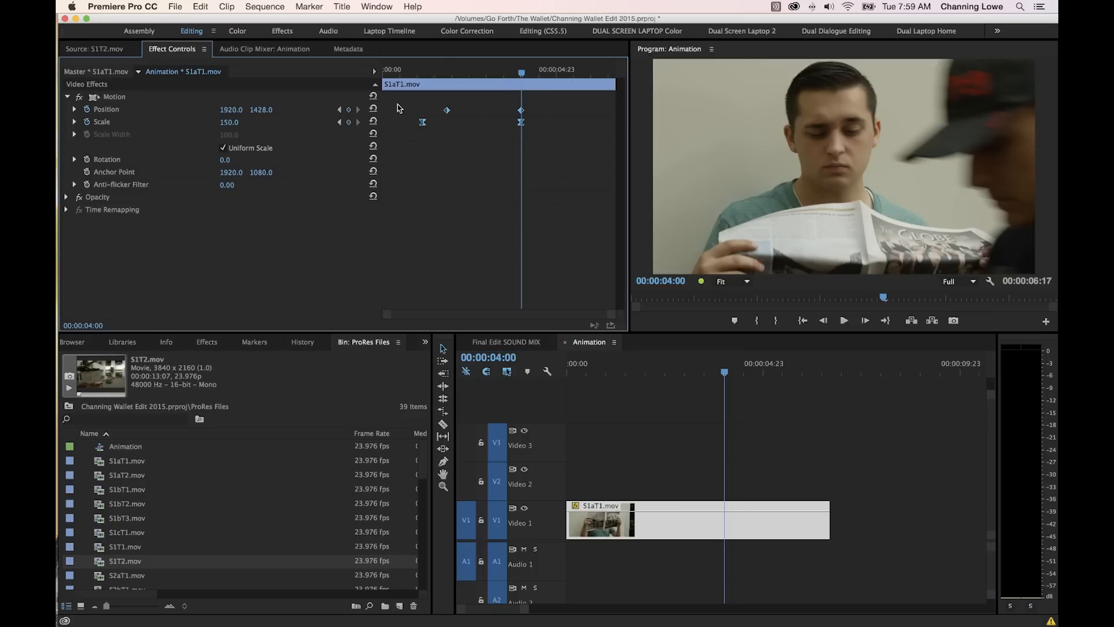
key(Delete)
Turn off Scale keyframing for S1aT1.mov and set its Scale to 54
drag(235, 123, 201, 123)
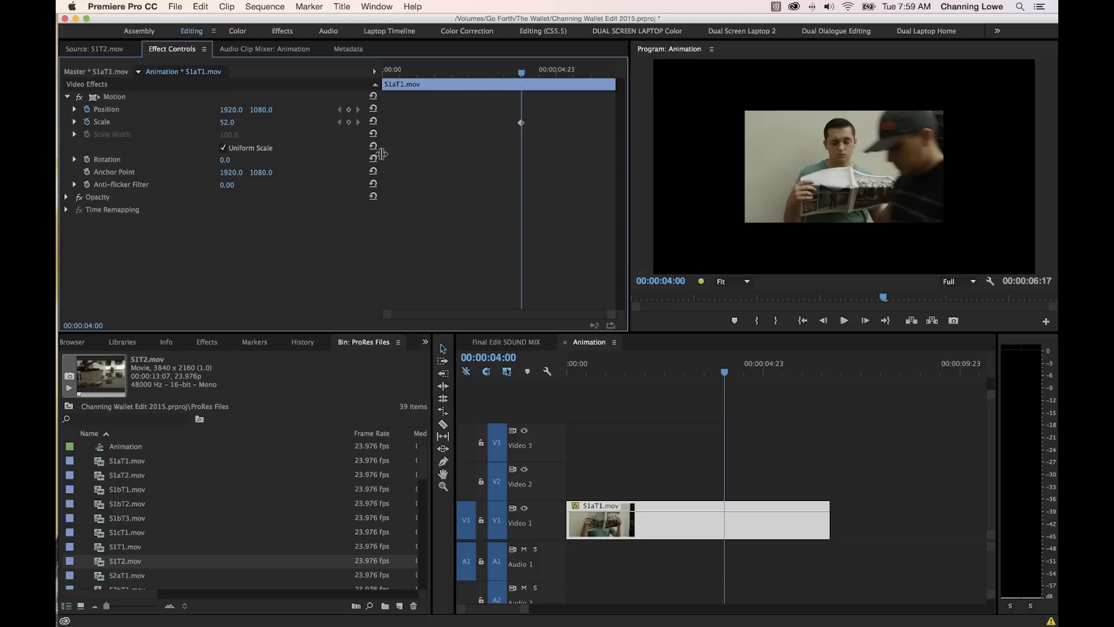
key(super+z)
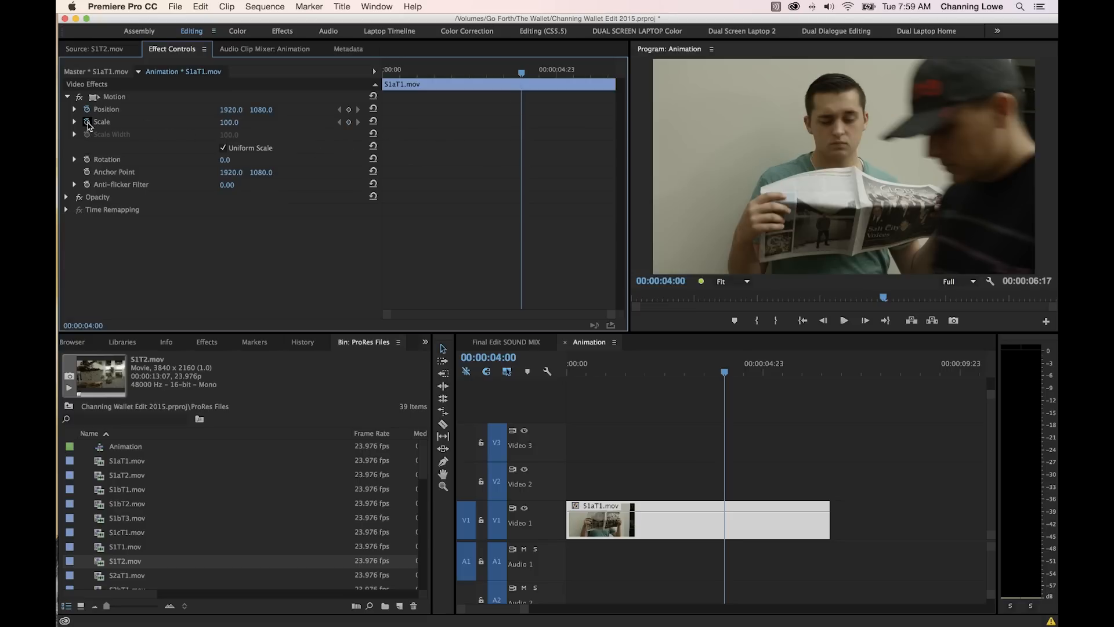
drag(229, 123, 197, 123)
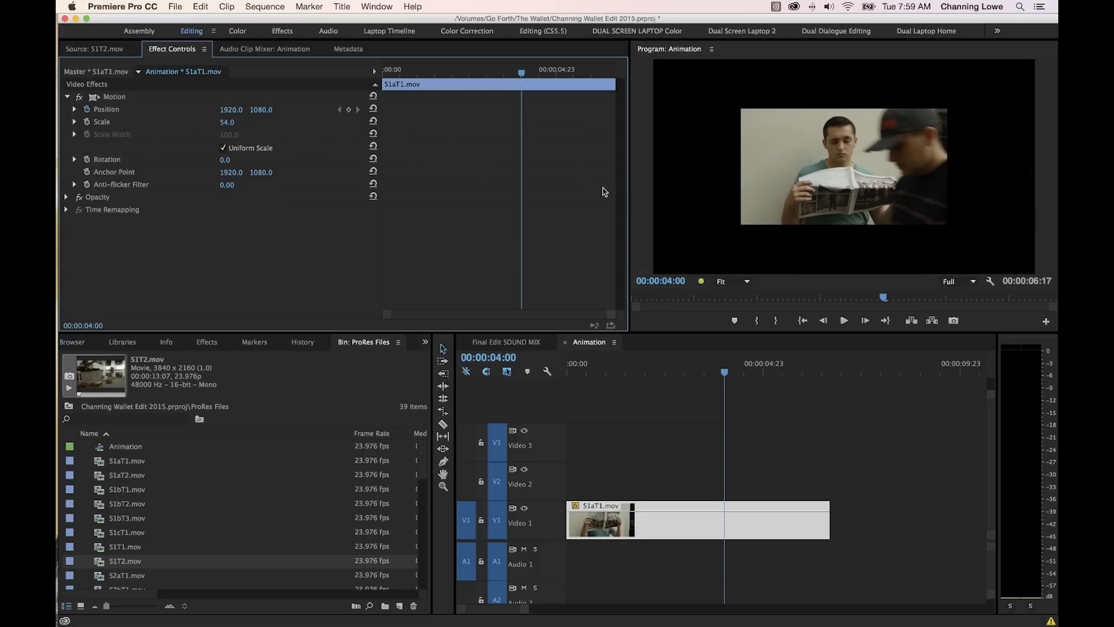
Add three Position keyframes to S1aT1.mov: at 00:00:00:06, around the middle of the clip, and at 00:00:04:22
mouse_move(480, 76)
mouse_down()
mouse_move(391, 74)
mouse_move(467, 73)
mouse_up()
click(348, 109)
click(348, 110)
click(552, 71)
click(348, 110)
Vary Position across the three keyframes: horizontal 1512 at the first, a shifted middle one, and 2507, 733 at the last
click(339, 110)
click(340, 110)
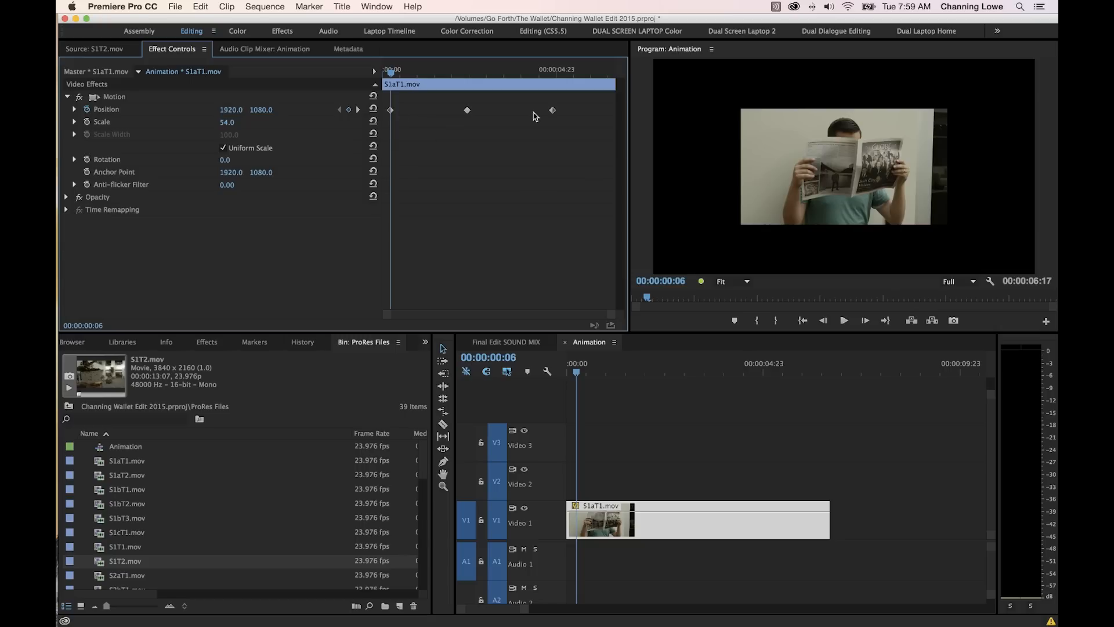
drag(231, 110, 173, 110)
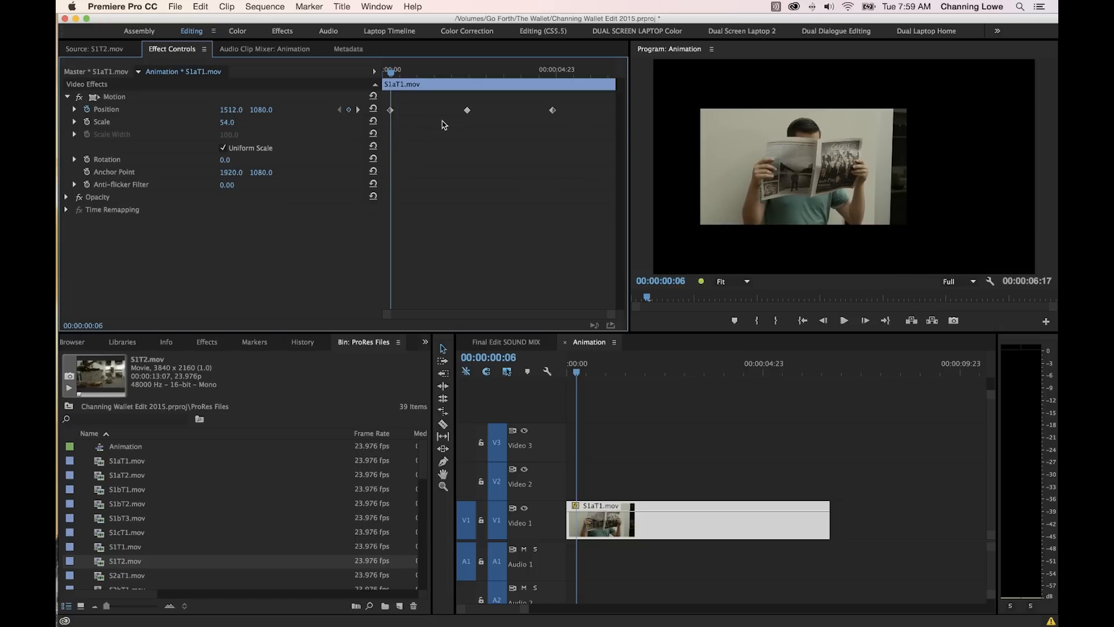
click(357, 111)
drag(241, 112, 278, 113)
click(358, 109)
mouse_move(231, 109)
mouse_down()
mouse_move(251, 120)
mouse_move(245, 109)
mouse_up()
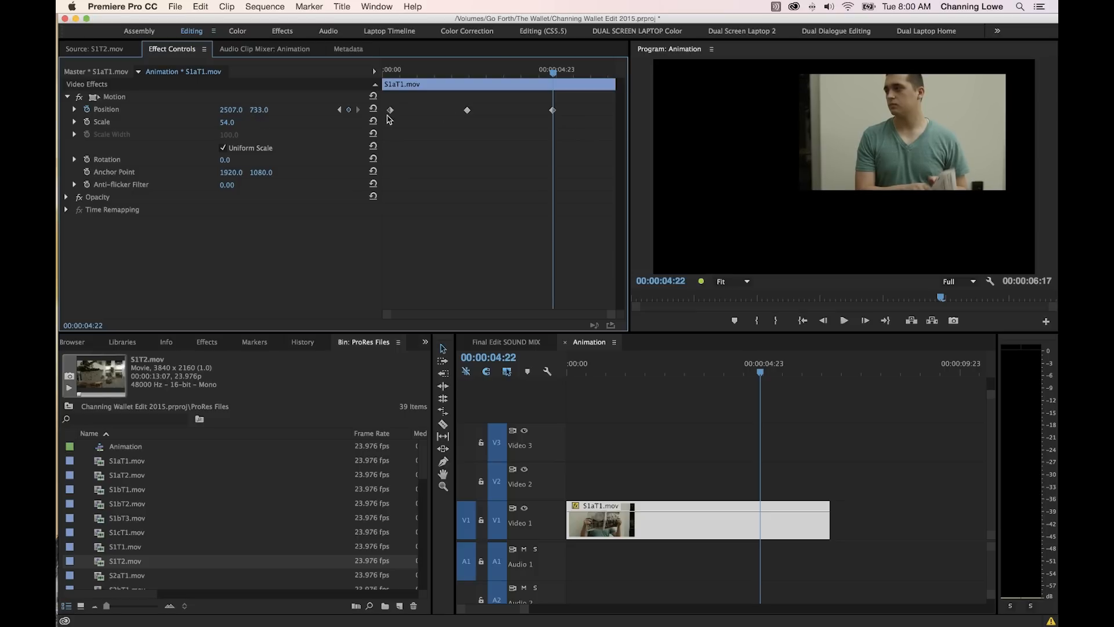
Play S1aT1.mov from the beginning to review the three-point Position movement
drag(485, 70, 380, 71)
key(space)
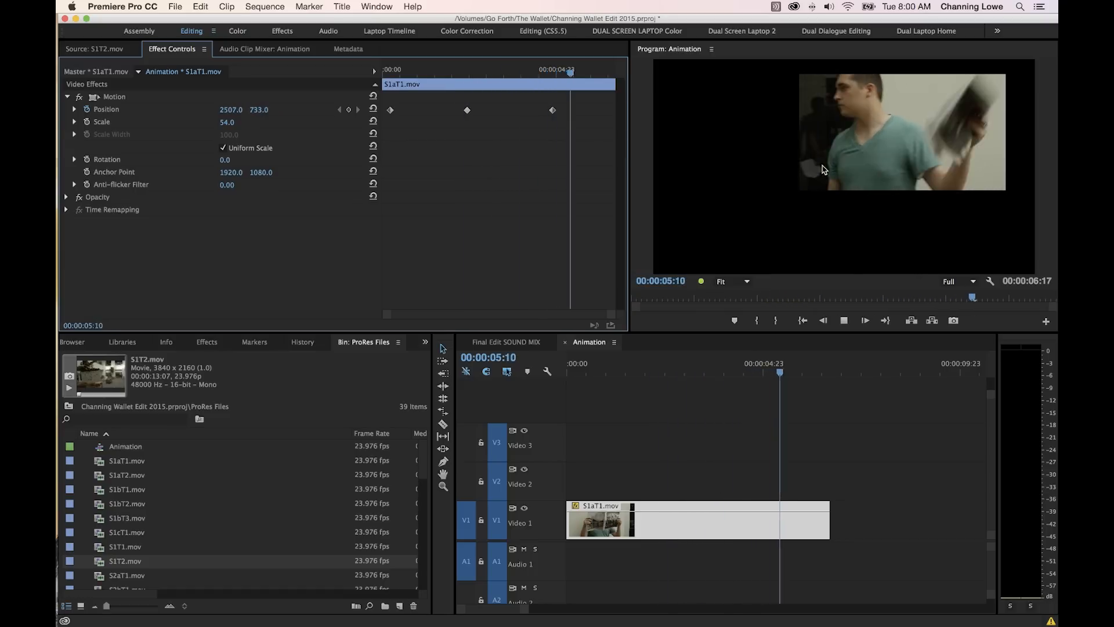
key(space)
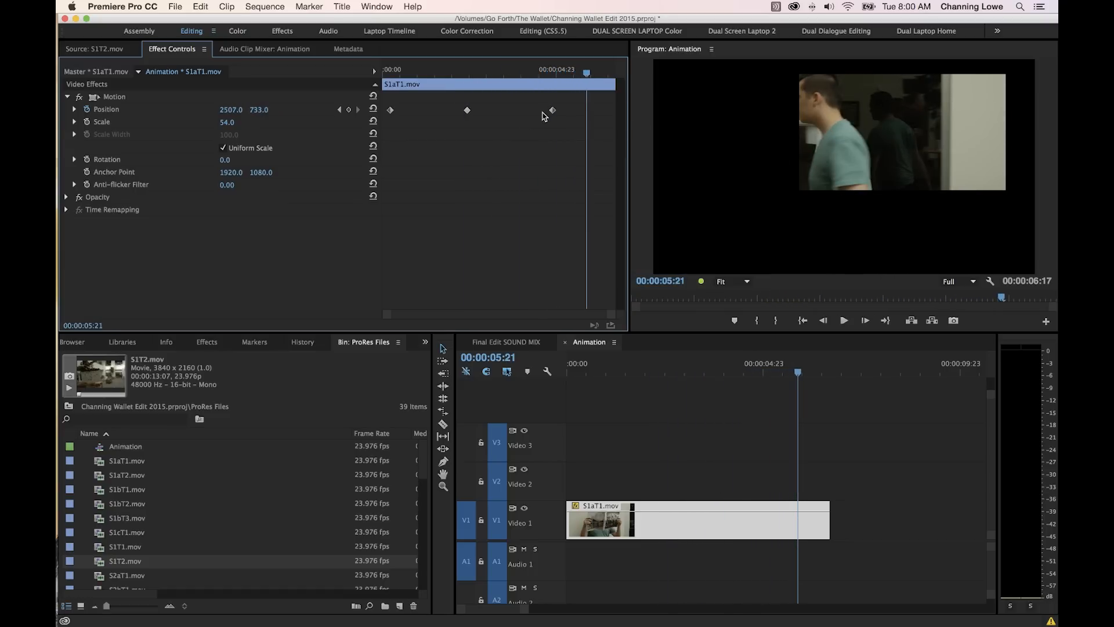
Remove all Position keyframes of S1aT1.mov and reset Position and Scale to their defaults
drag(569, 129, 456, 103)
click(87, 110)
click(659, 341)
click(374, 109)
click(373, 122)
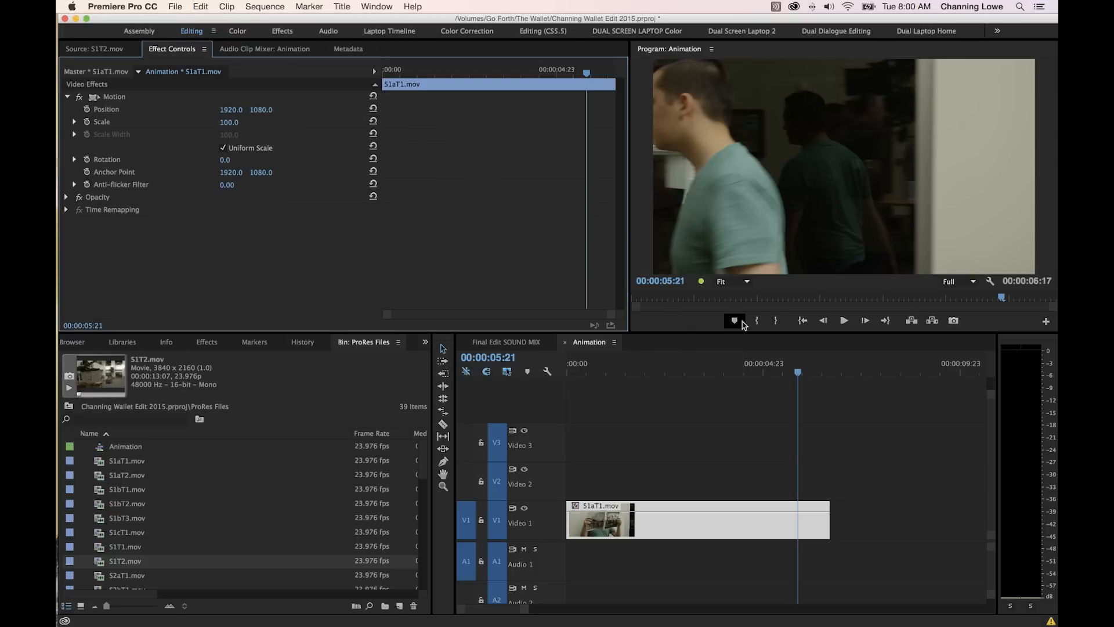
Rotate S1aT1.mov to 123° with the playhead at 00:00:03:04
drag(771, 371, 691, 371)
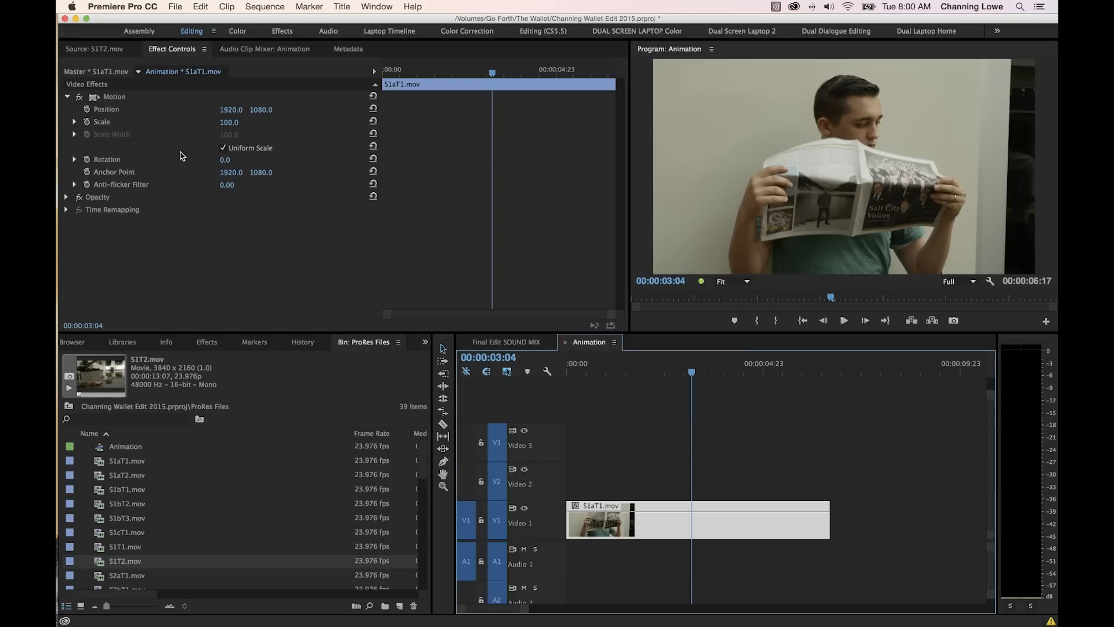
drag(224, 164, 307, 164)
key(super+z)
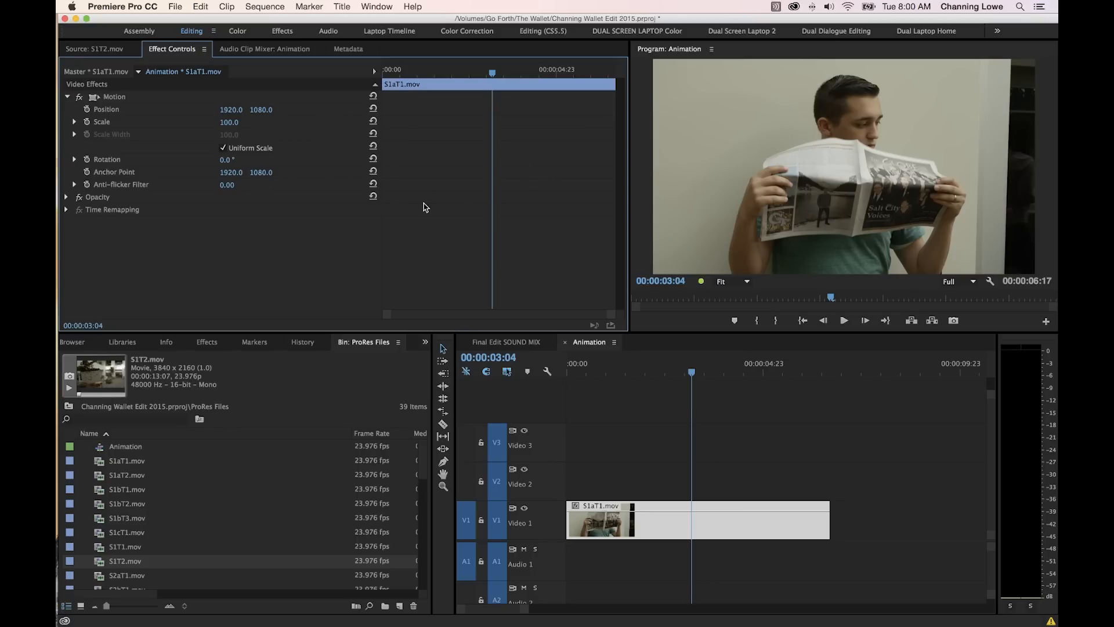
drag(230, 162, 703, 187)
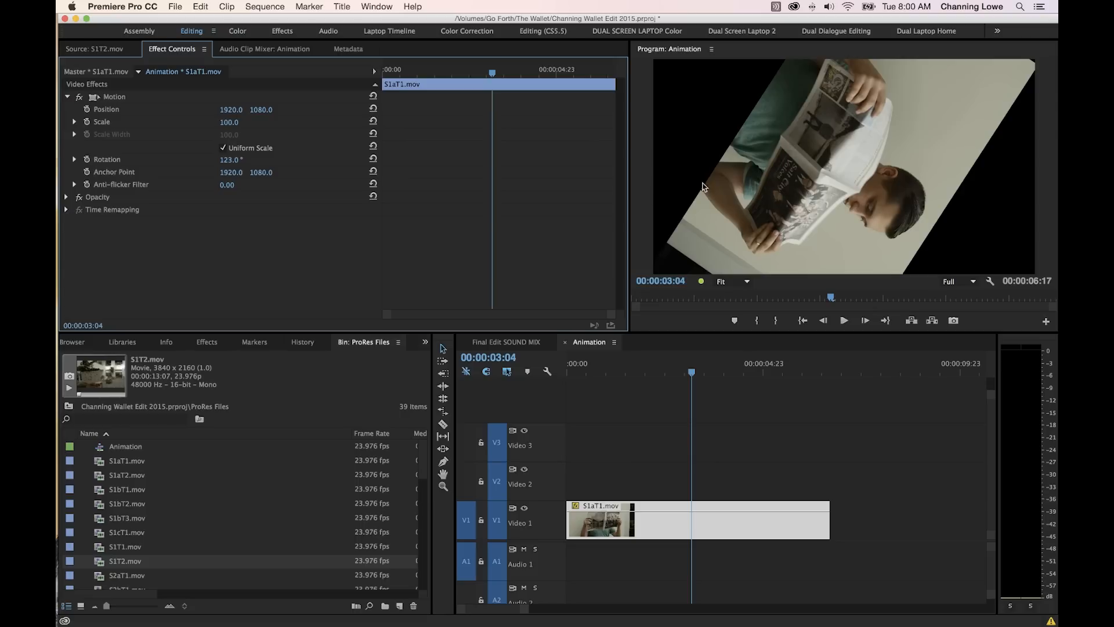
Try a vertical Anchor Point of 1870 with the Rotation at 337°, and reset the Motion settings
drag(261, 173, 371, 174)
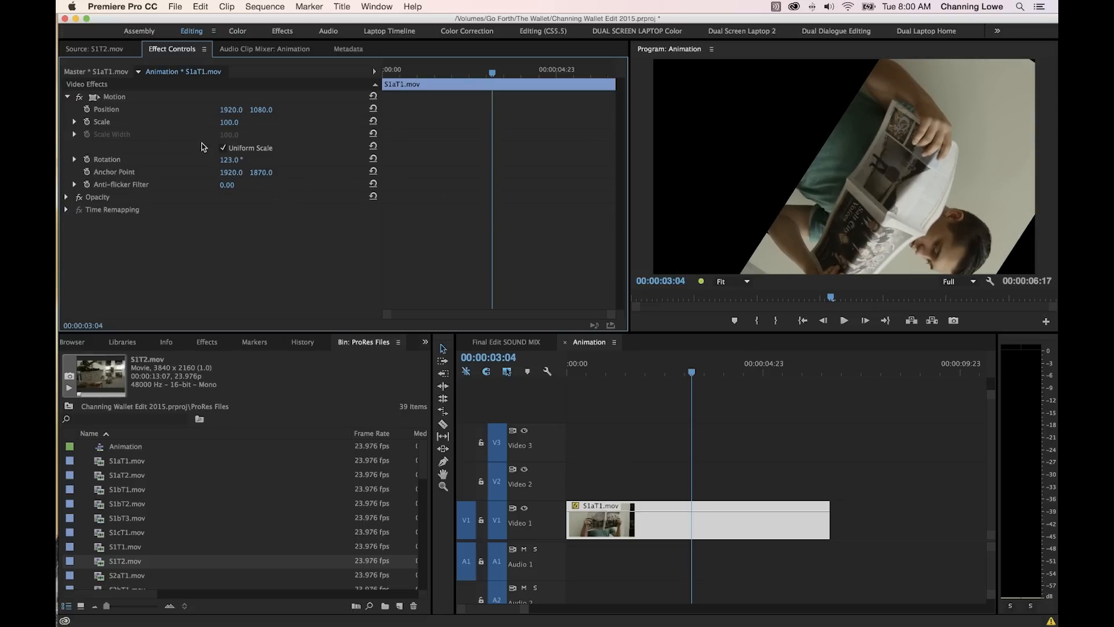
drag(230, 160, 617, 242)
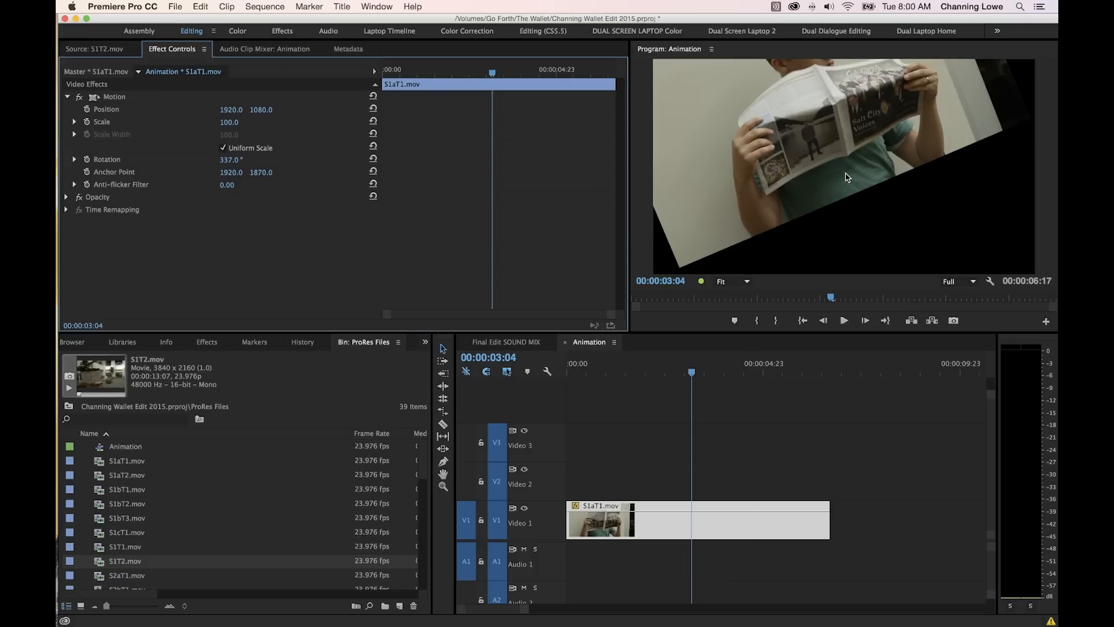
click(373, 96)
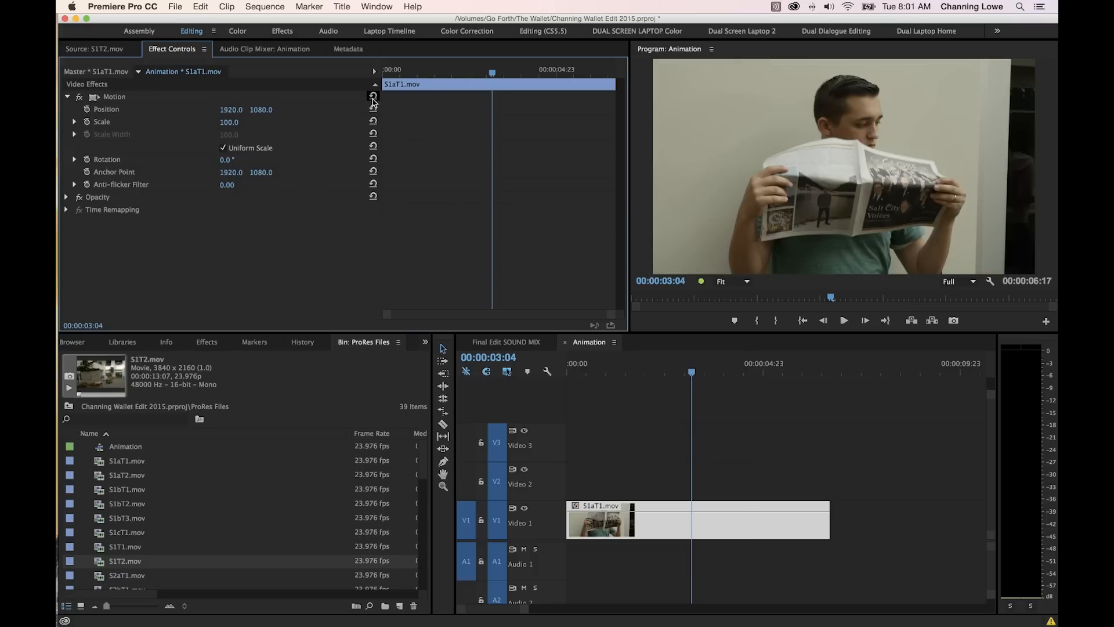
Scale S1aT1.mov down to about 60.6 directly on the program preview using its Motion bounding box
click(93, 98)
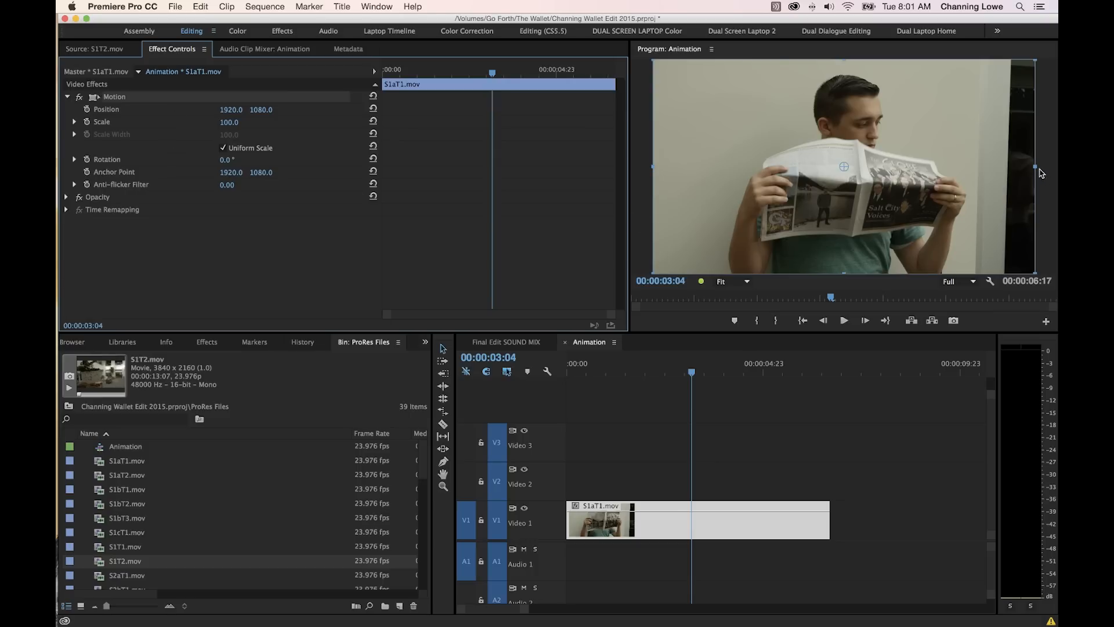
drag(1036, 167, 961, 166)
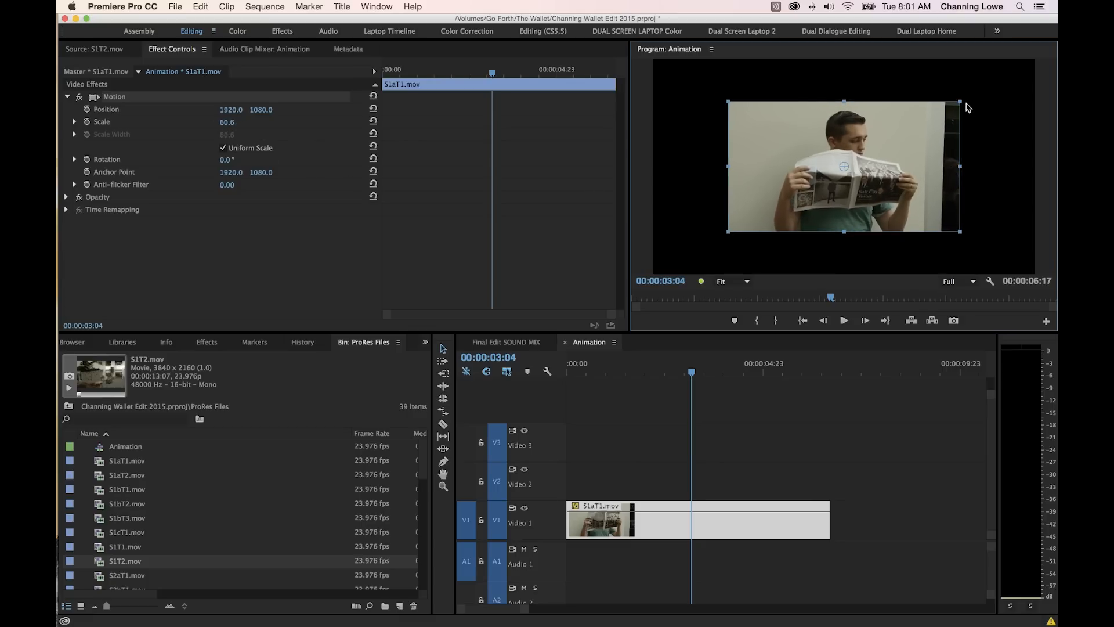
scroll(967, 105, down, 4)
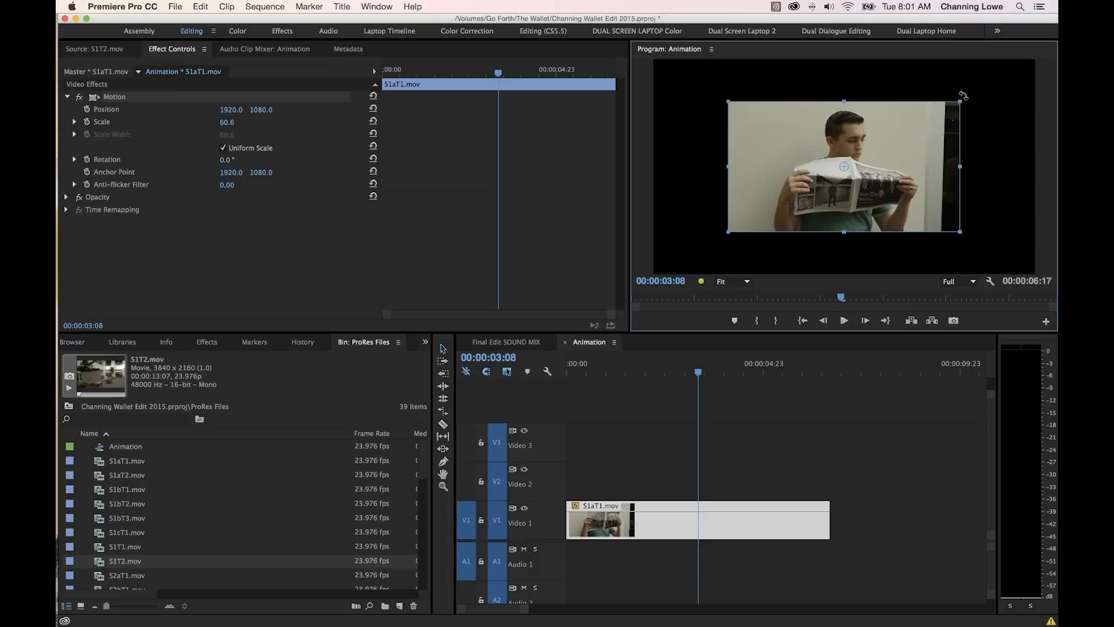
Rotate the clip on the preview to about 1x9.7° and move it to Position of about 2490, 1002
drag(963, 96, 833, 164)
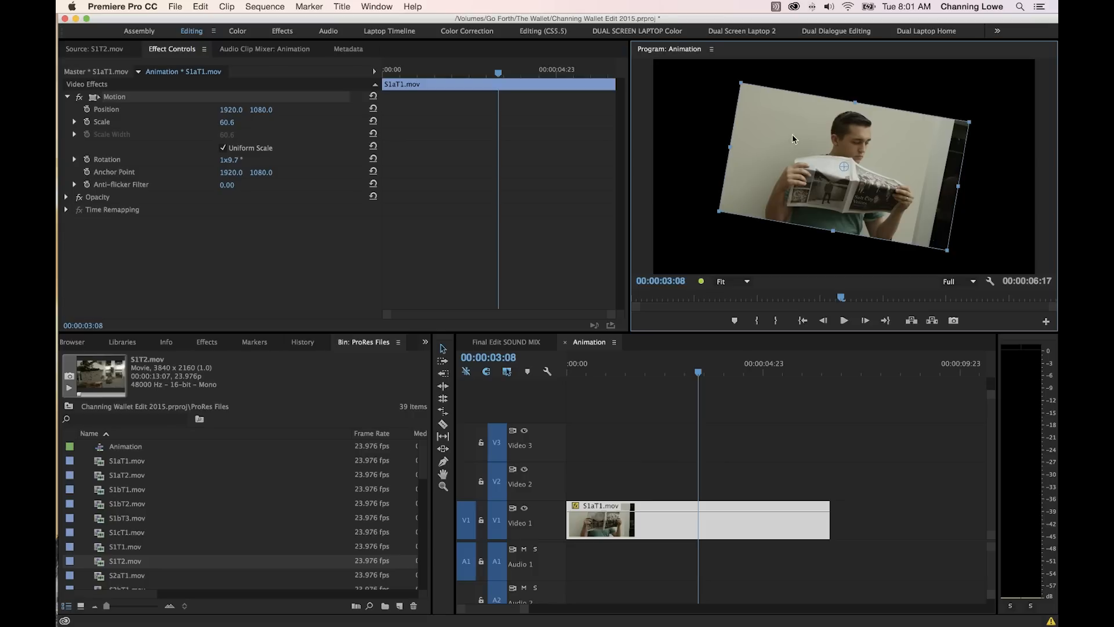
drag(805, 142, 860, 137)
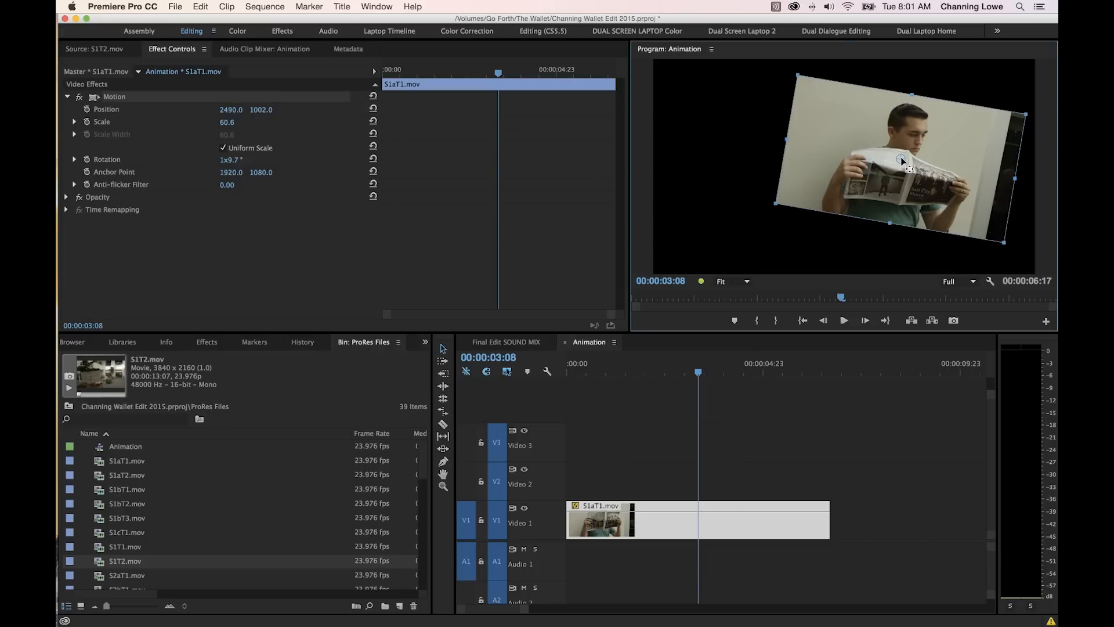
Rotate the clip to about 1x352.1° around an anchor point moved to its upper-left corner, and reset Motion
drag(900, 157, 833, 121)
drag(806, 86, 802, 81)
drag(1010, 246, 913, 137)
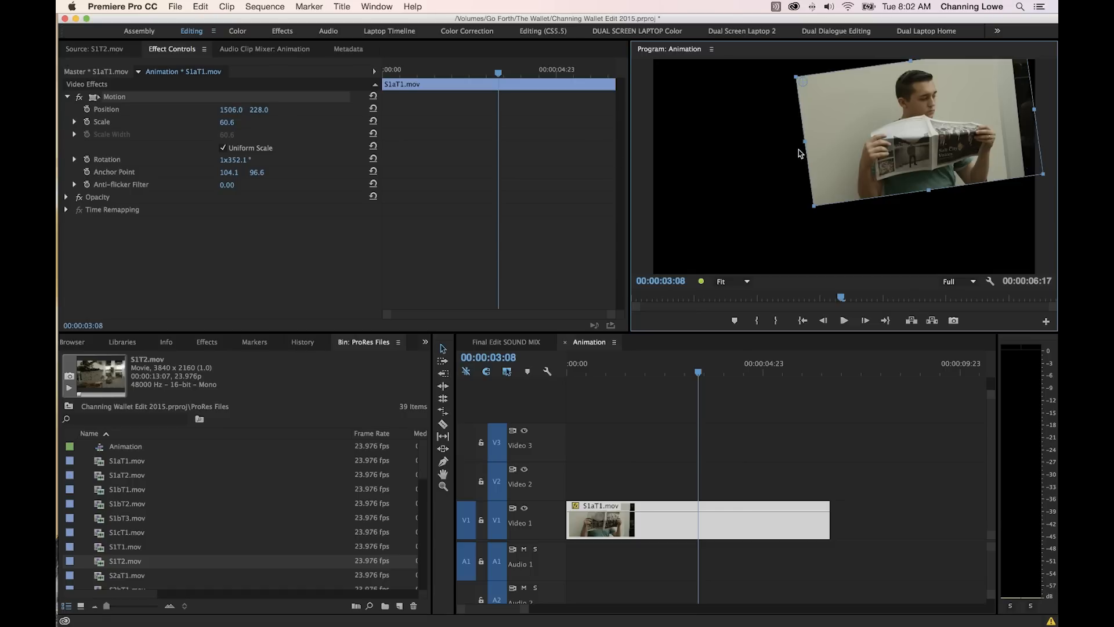
click(373, 96)
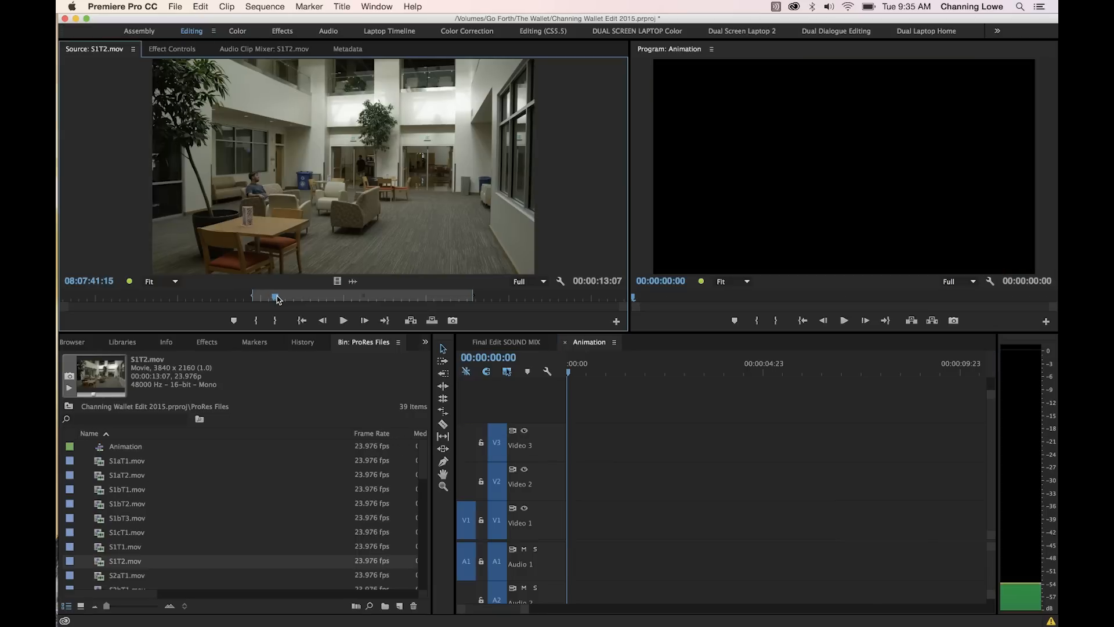
Set the out point of S1T2.mov to 08:07:56:14 and place only its video at the start of Video 1
drag(275, 296, 524, 300)
key(o)
drag(342, 285, 569, 520)
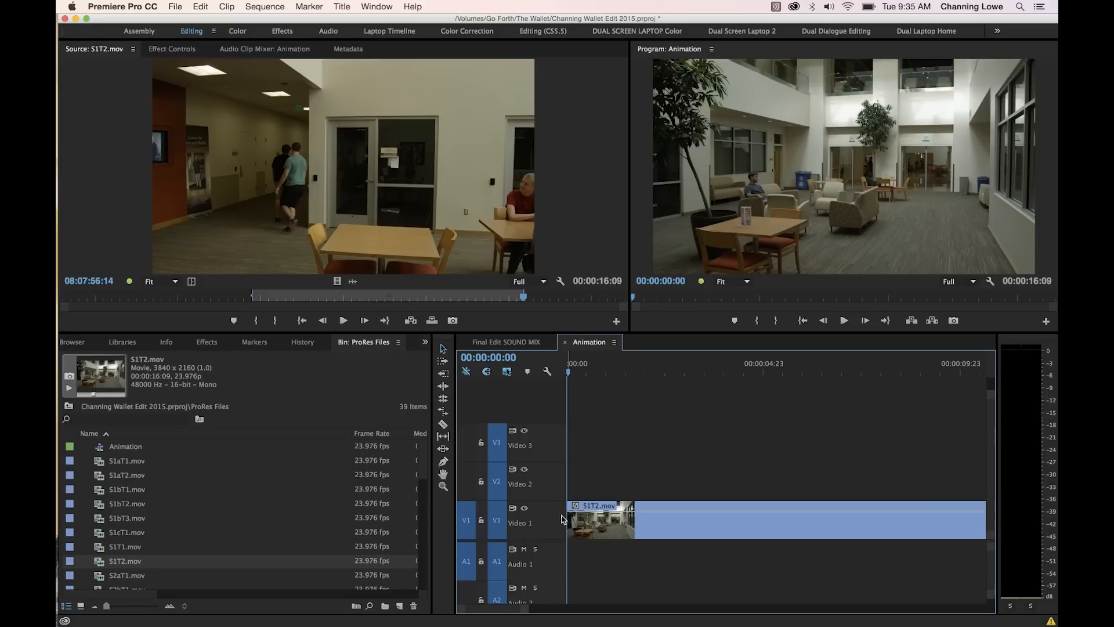
Play S1T2.mov from the start of the Animation sequence with the whole clip in view
click(601, 371)
key(minus)
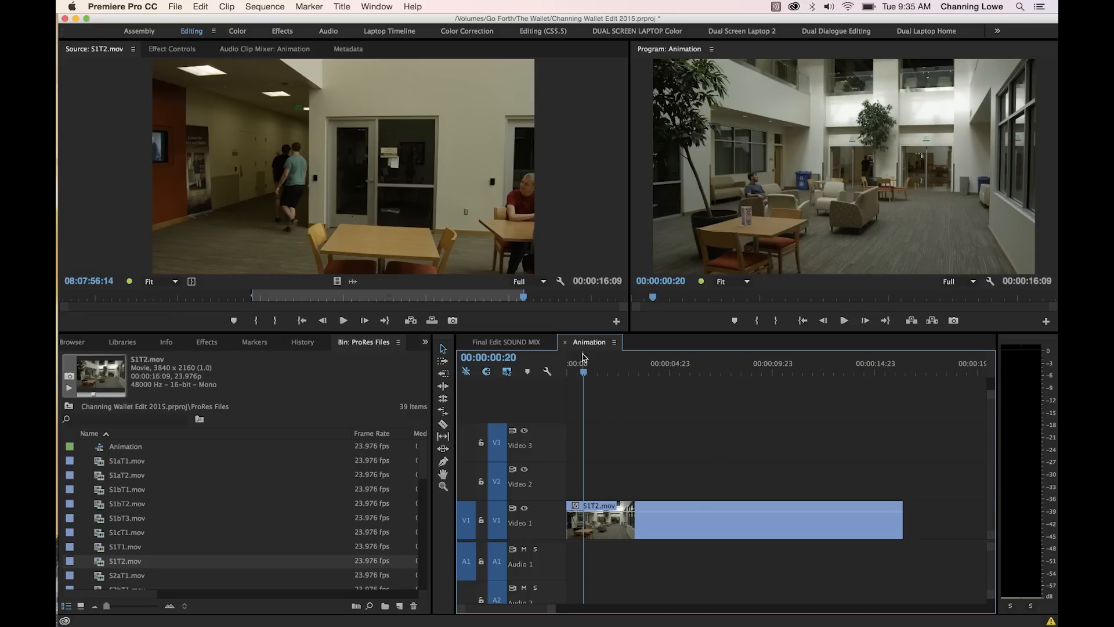
key(Home)
key(space)
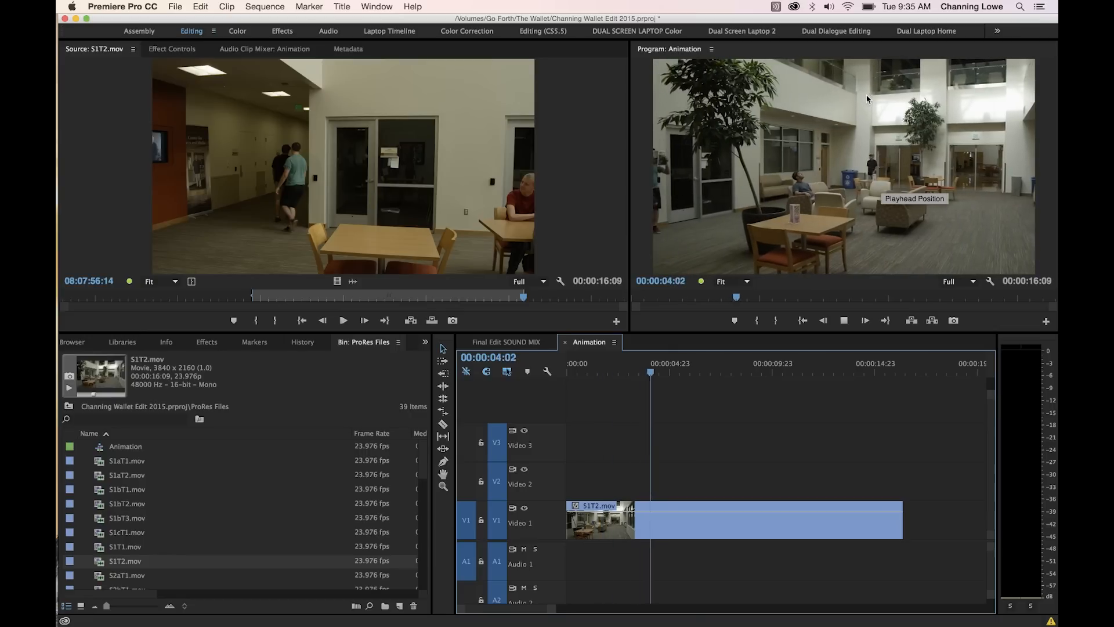
Open S1bT3.mov as the source, set its in point to 08:27:46:02, and park the sequence playhead at 00:00:02:16
key(space)
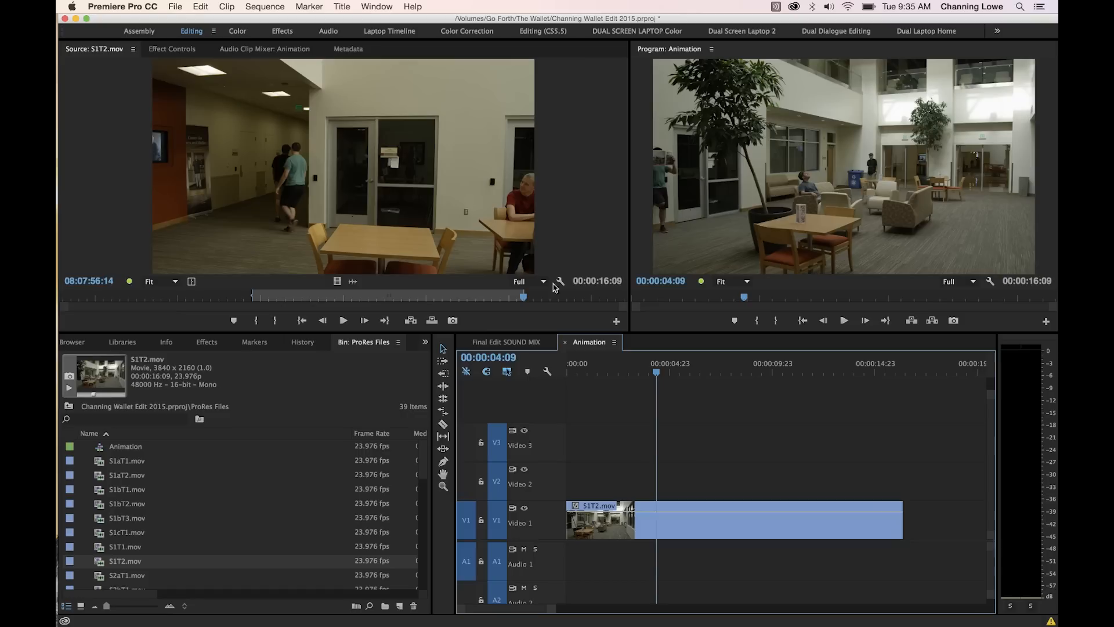
double_click(122, 504)
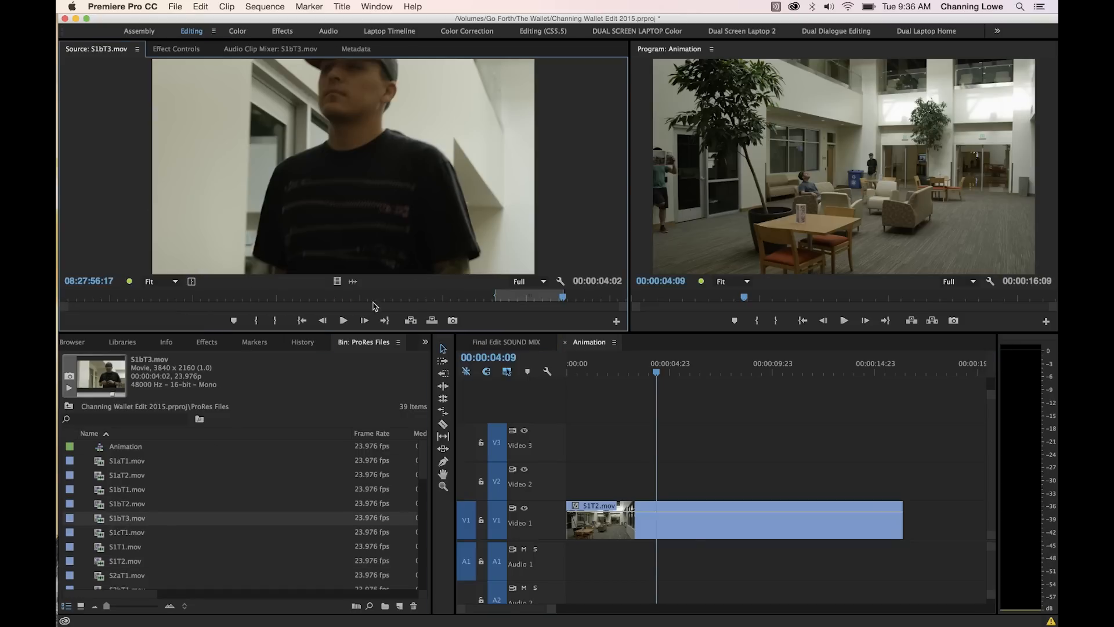
drag(384, 297, 372, 297)
drag(652, 373, 624, 380)
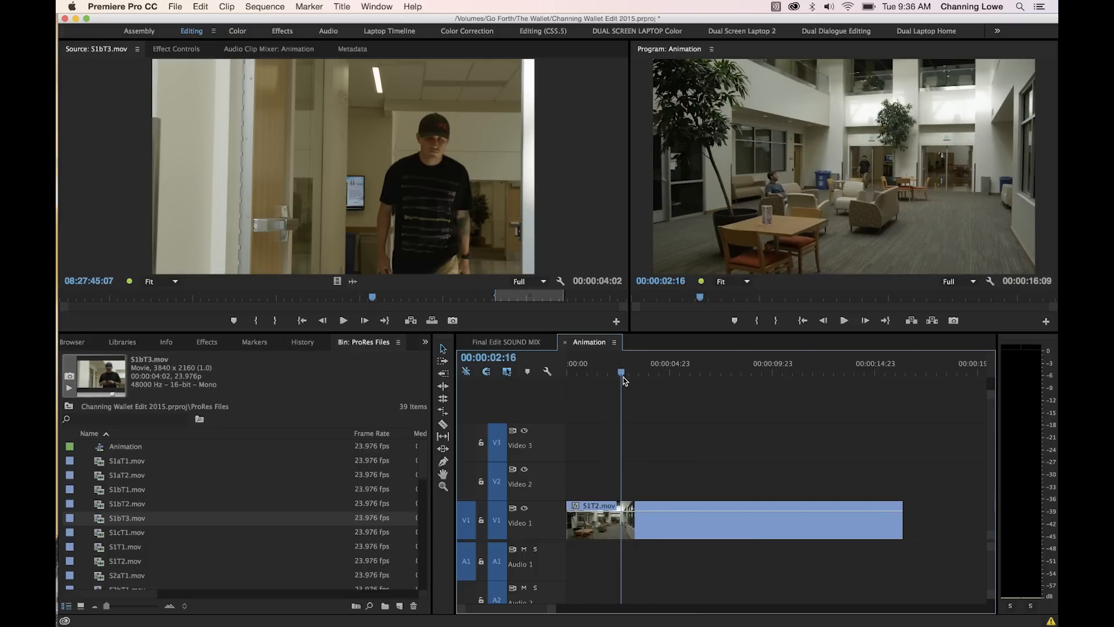
click(388, 298)
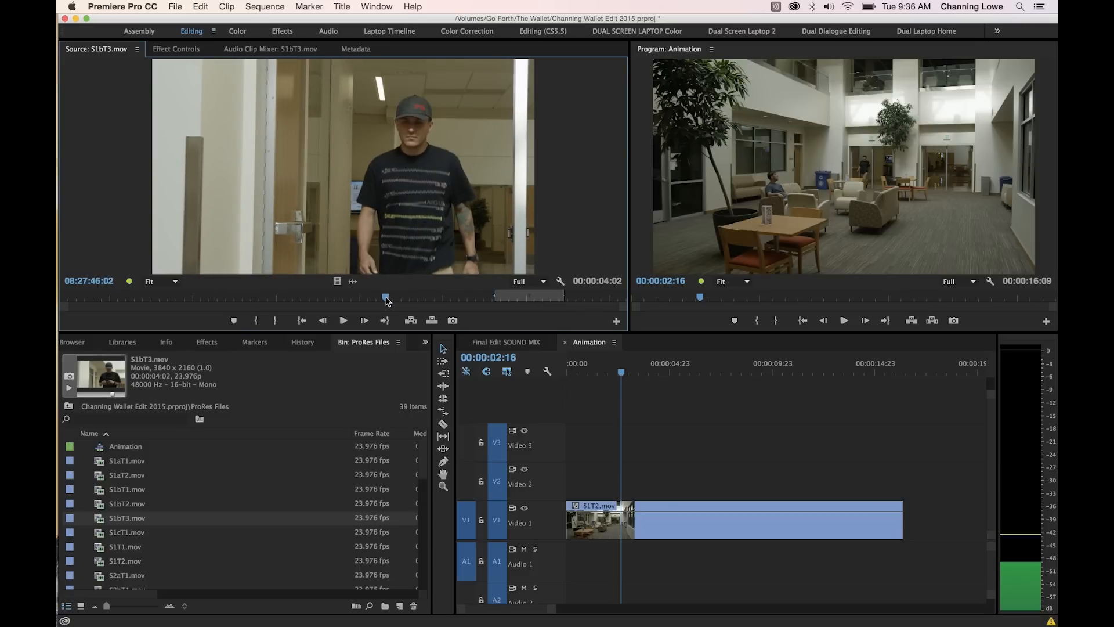
key(i)
key(space)
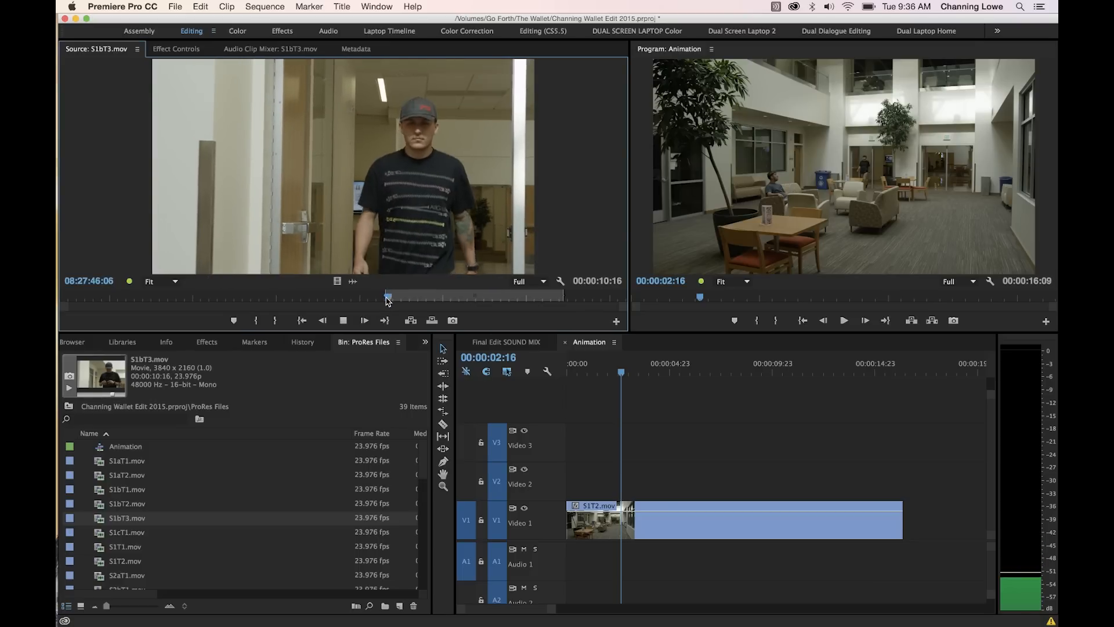
key(space)
Place only the video of S1bT3.mov on Video 2 at 00:00:02:16, extend its end to match S1T2.mov, and review the result
drag(337, 281, 624, 482)
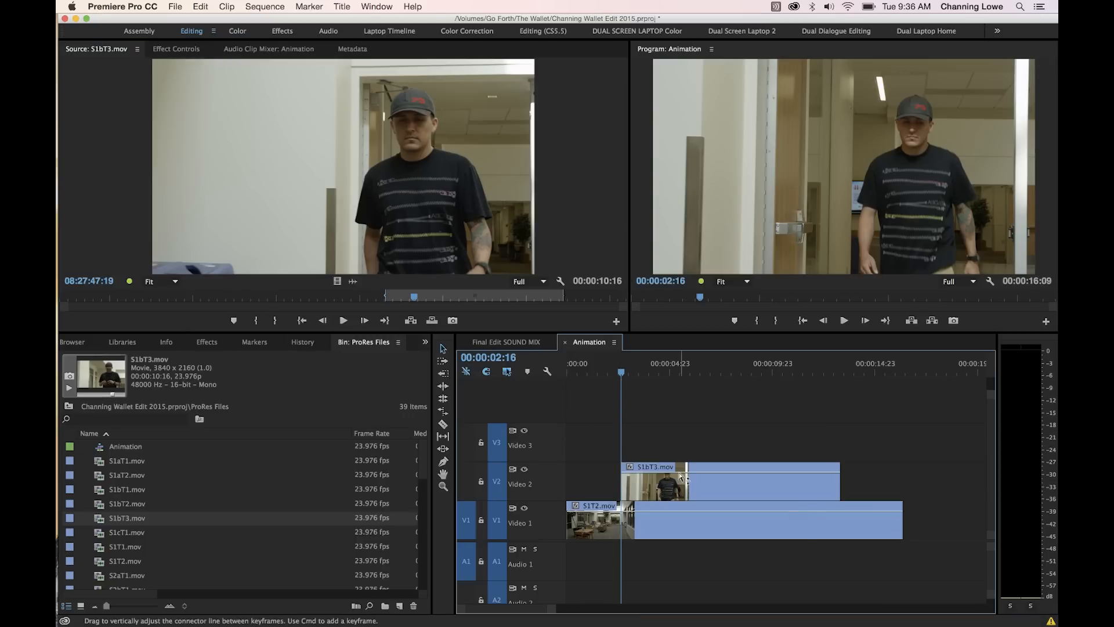
drag(849, 494, 903, 498)
key(space)
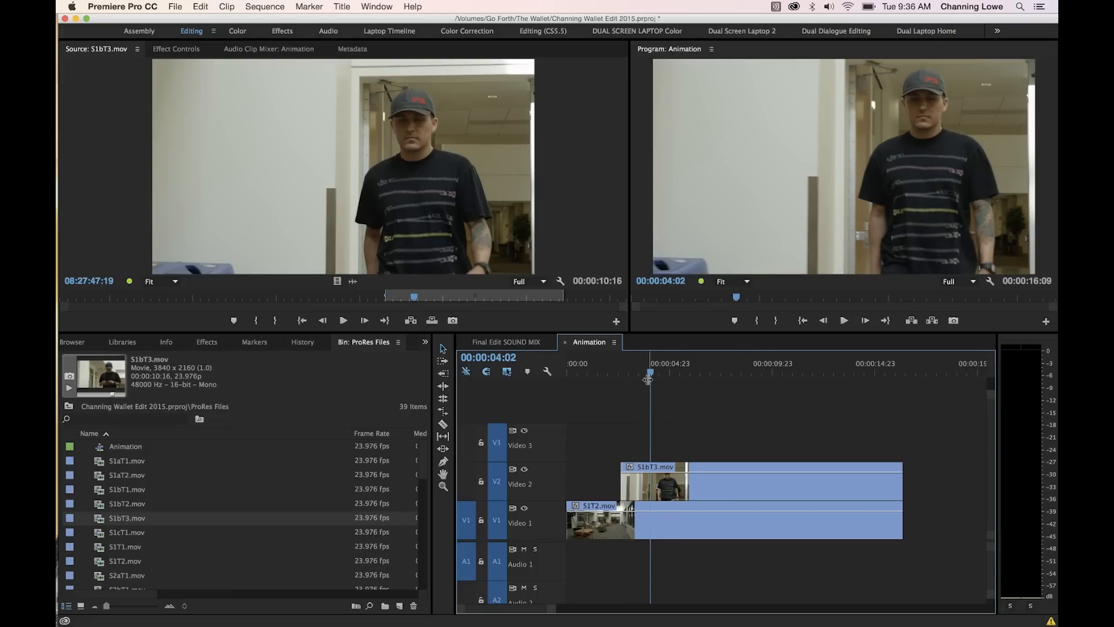
click(720, 375)
drag(721, 380, 753, 378)
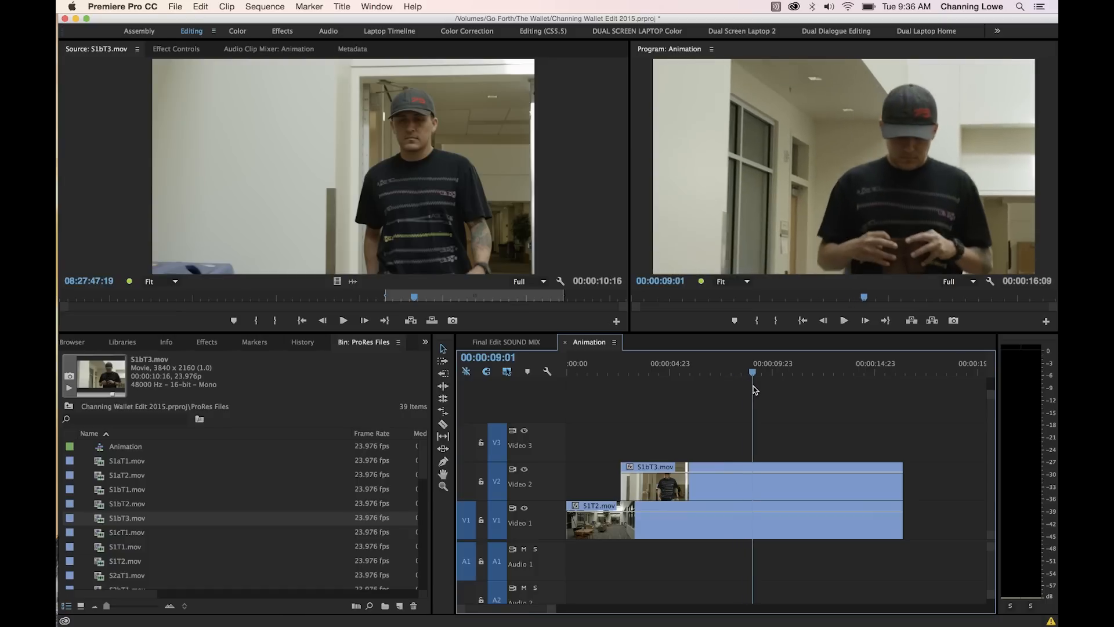
Hide Video 2, set an in point in S1aT2.mov at about 08:14:24, and park the sequence playhead at 00:00:10:22
click(769, 480)
click(524, 470)
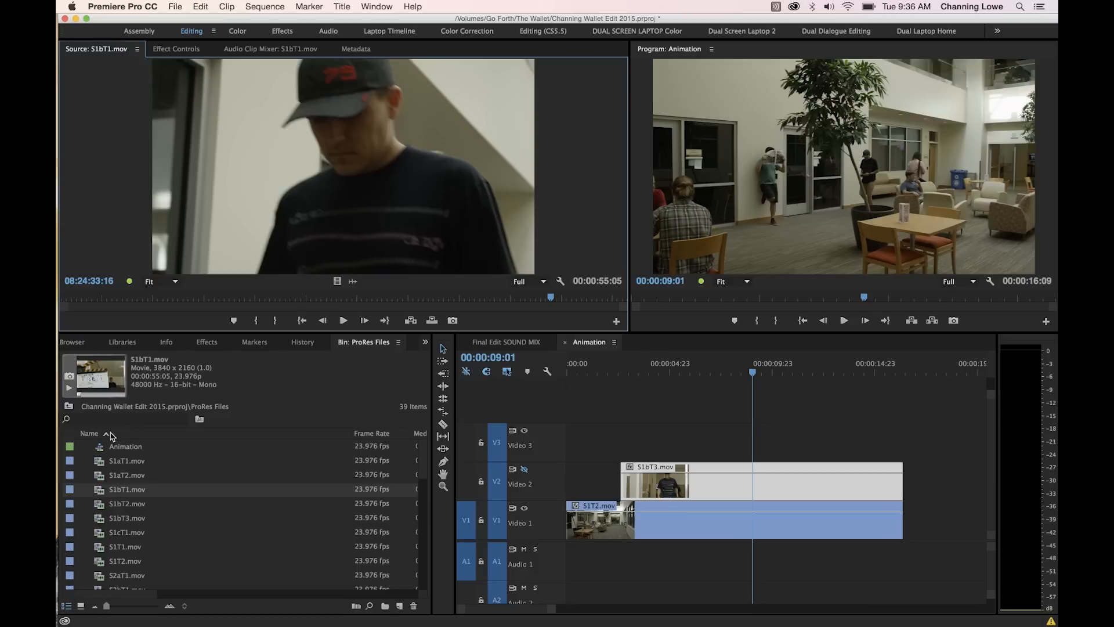
double_click(115, 473)
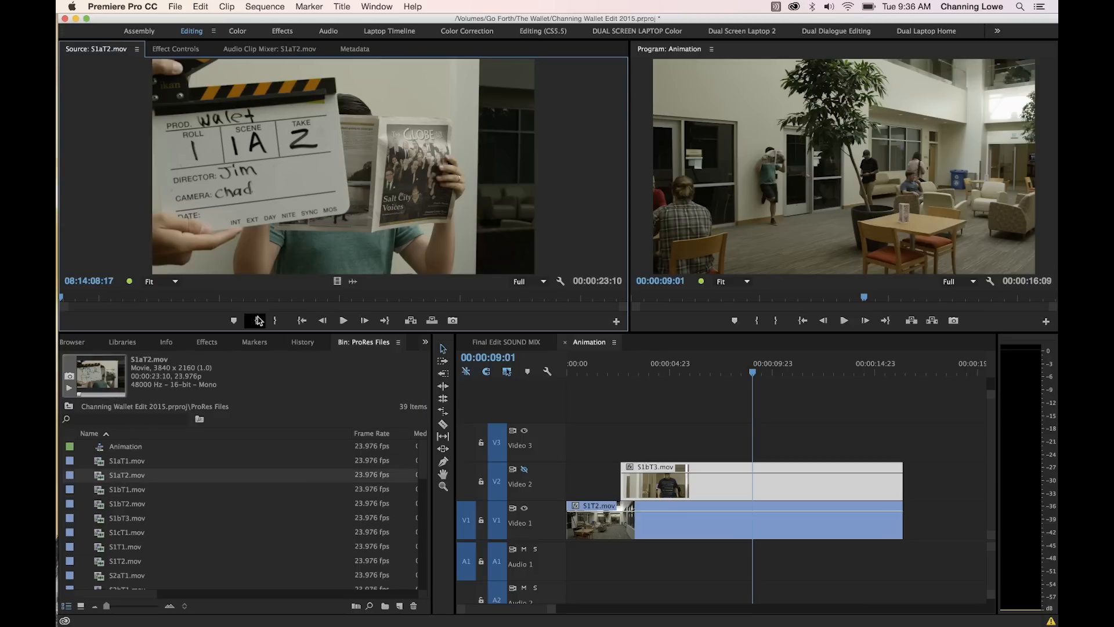
drag(246, 298, 446, 321)
key(i)
key(space)
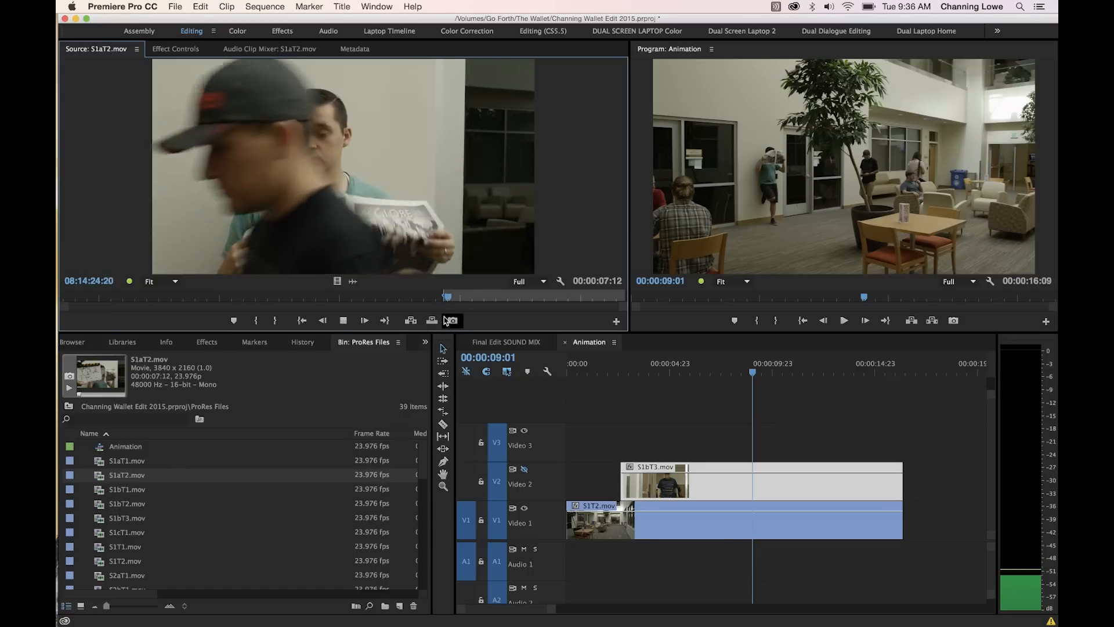
key(space)
drag(709, 376, 793, 380)
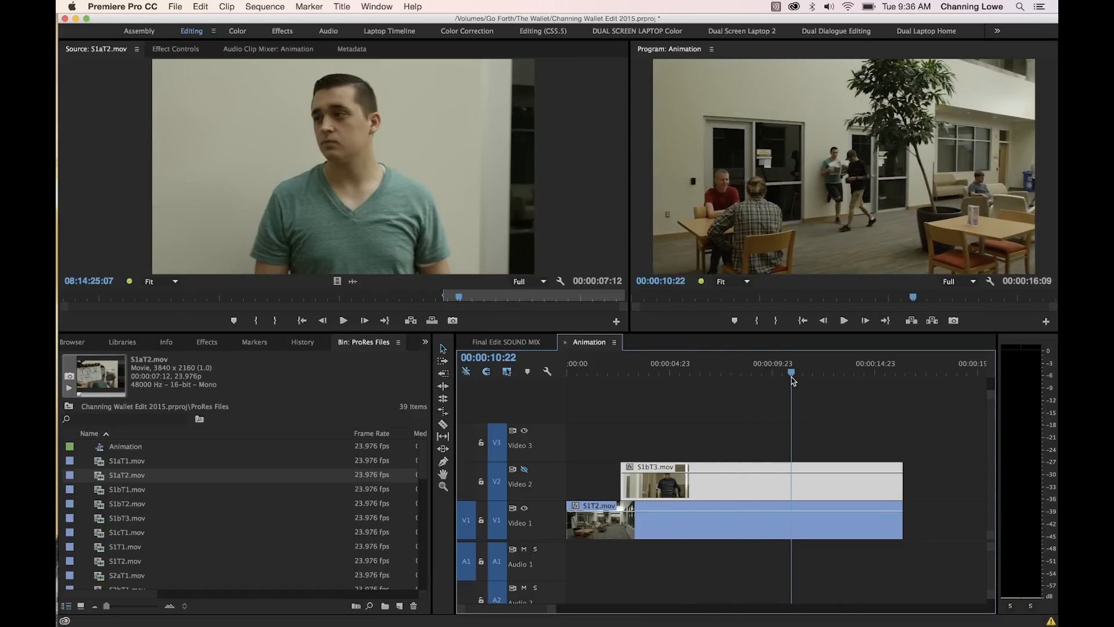
drag(468, 303, 450, 306)
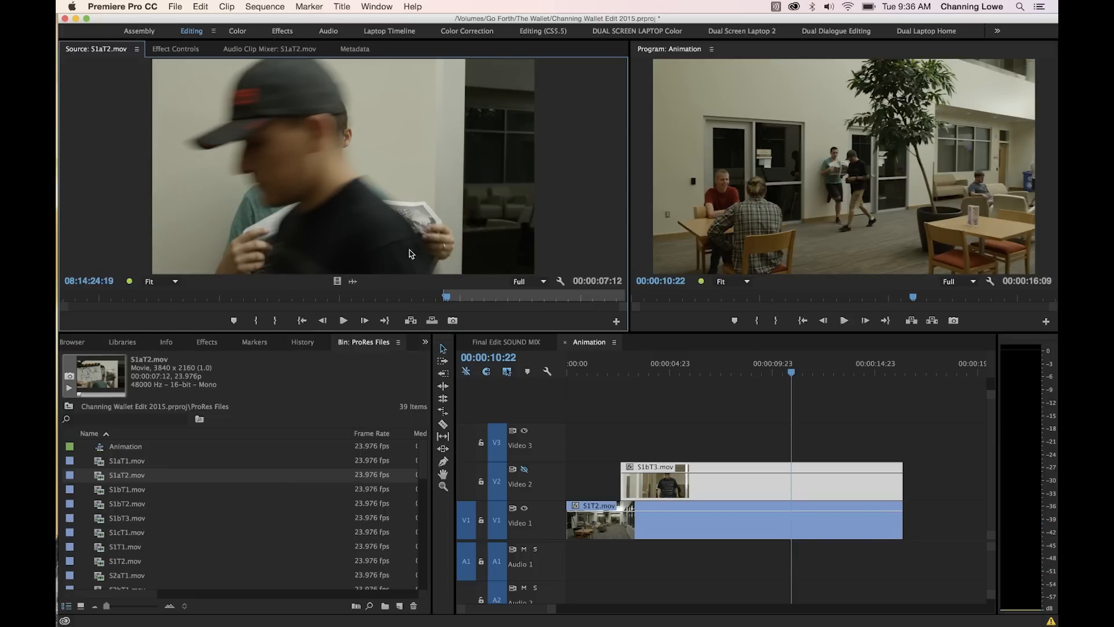
Place only the video of S1aT2.mov on Video 3 and trim both ends to line up with S1bT3.mov below
drag(338, 279, 790, 441)
drag(945, 450, 903, 452)
drag(788, 449, 624, 458)
Trim the start of S1aT2.mov to just before the eight-second mark and play the sequence from its beginning
drag(590, 371, 584, 372)
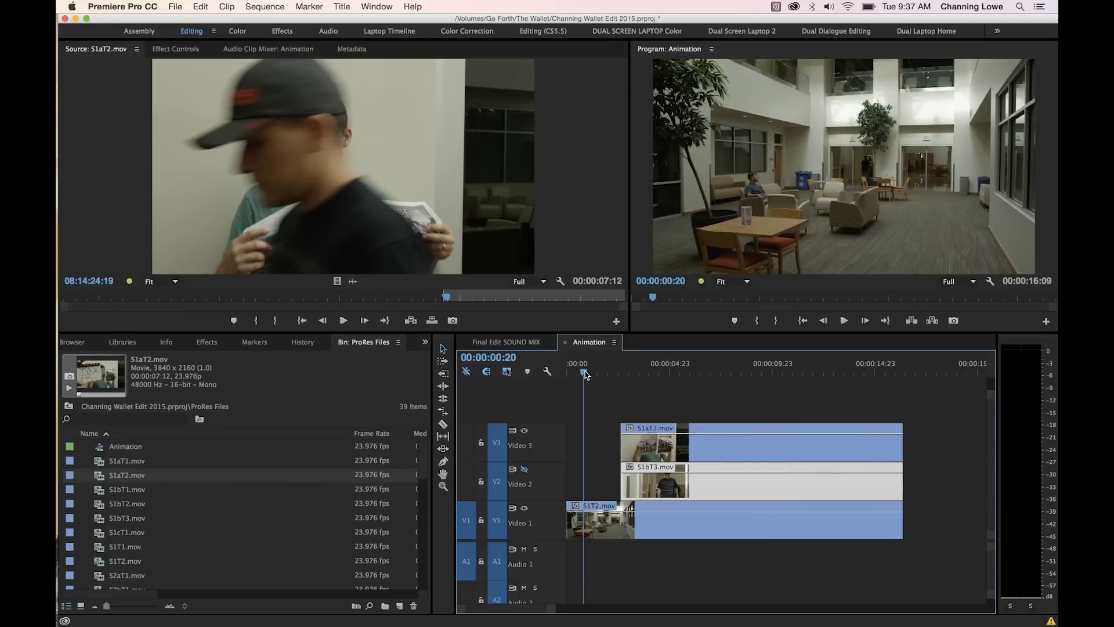
key(space)
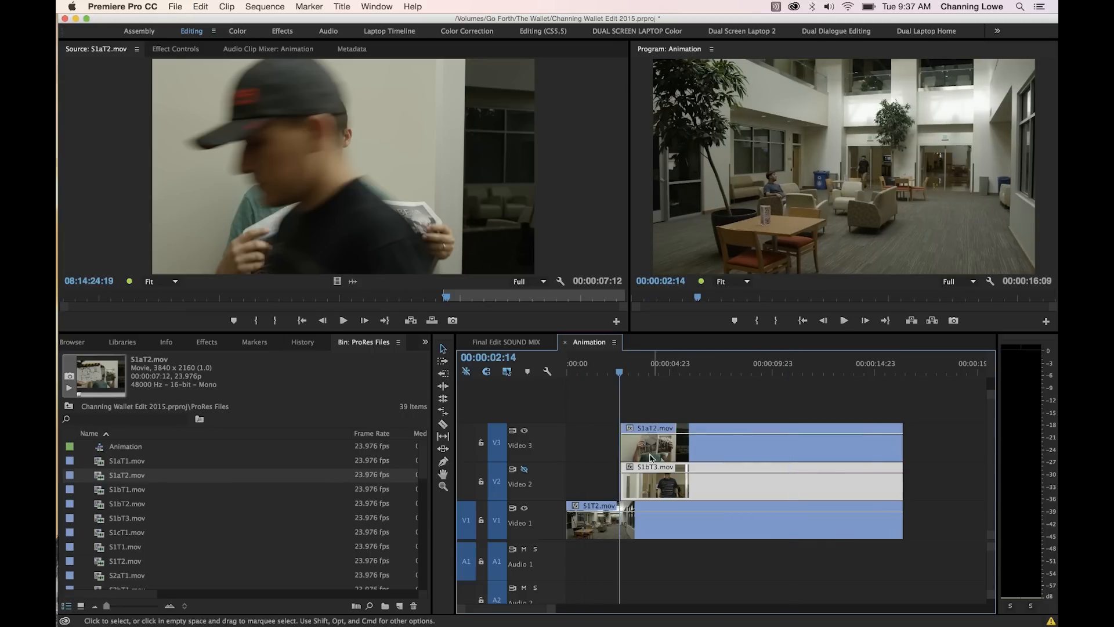
drag(621, 452, 728, 452)
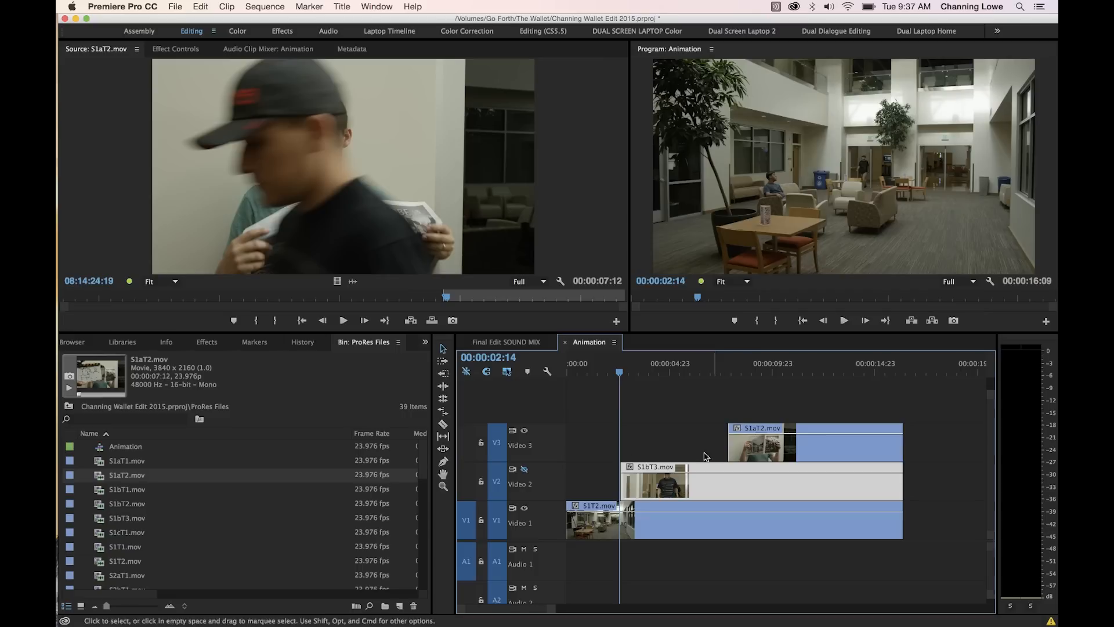
click(569, 373)
key(space)
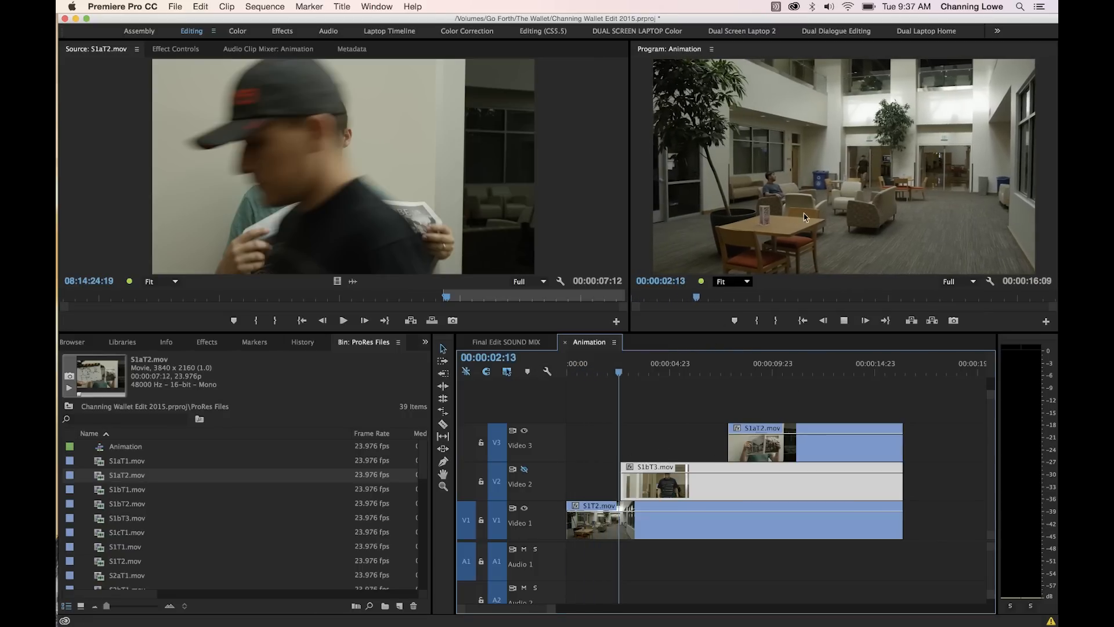
key(space)
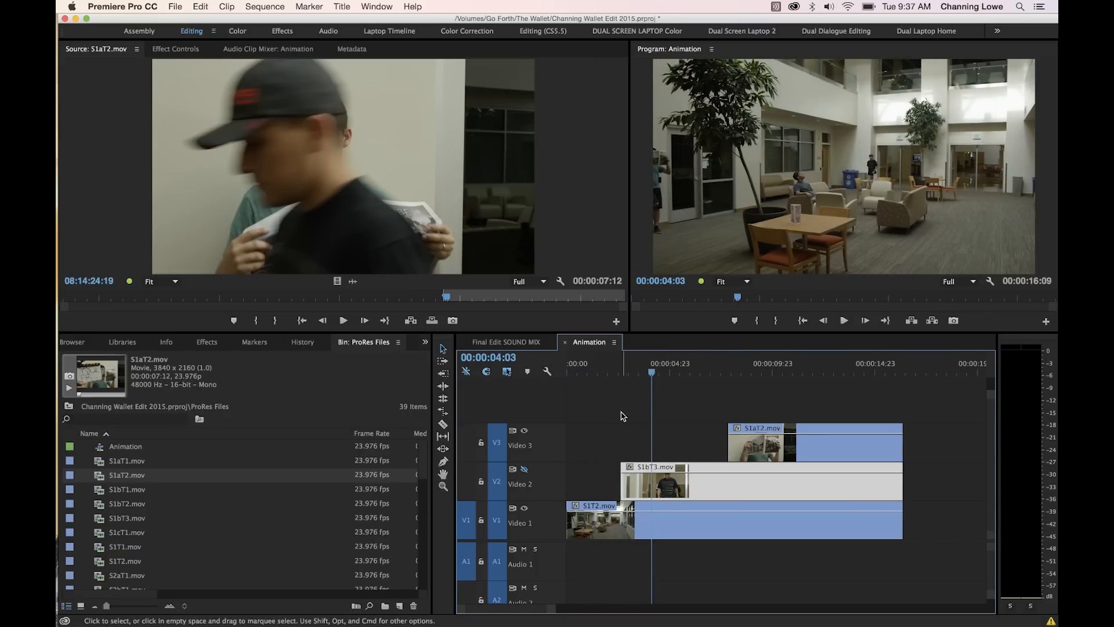
Show Video 2 again and play the sequence through the cuts to S1bT3.mov and S1aT2.mov
click(525, 470)
click(600, 368)
key(space)
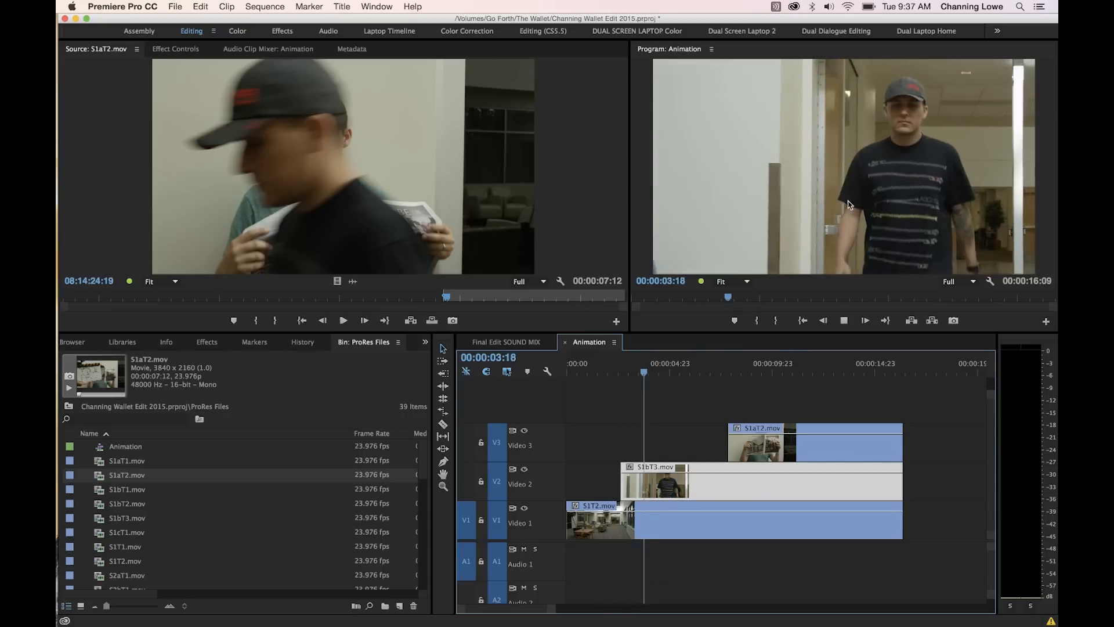
click(714, 372)
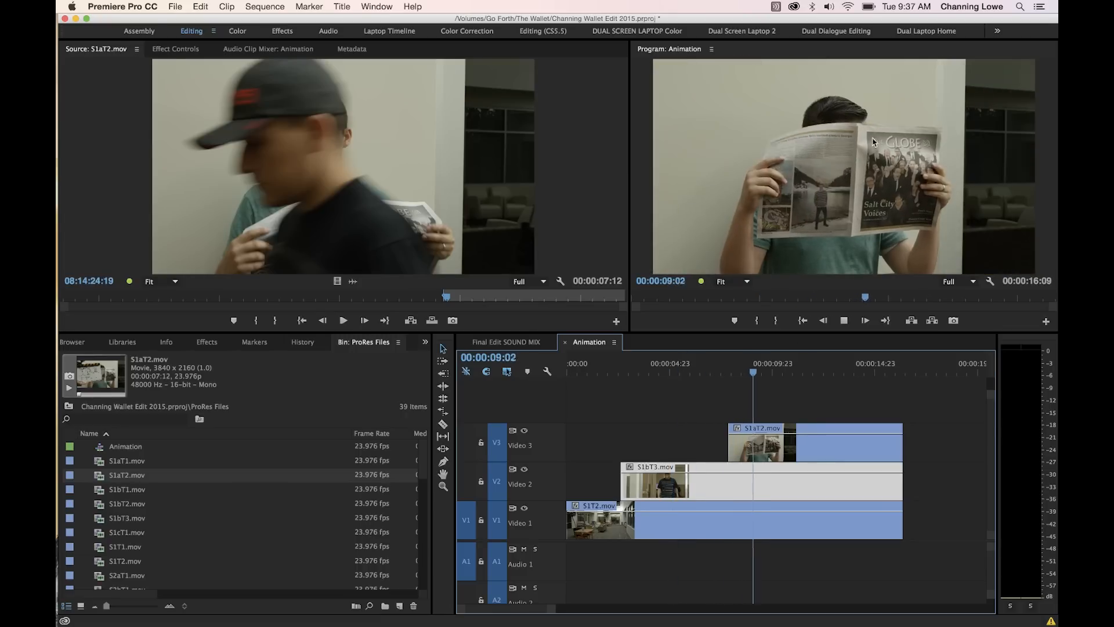
key(space)
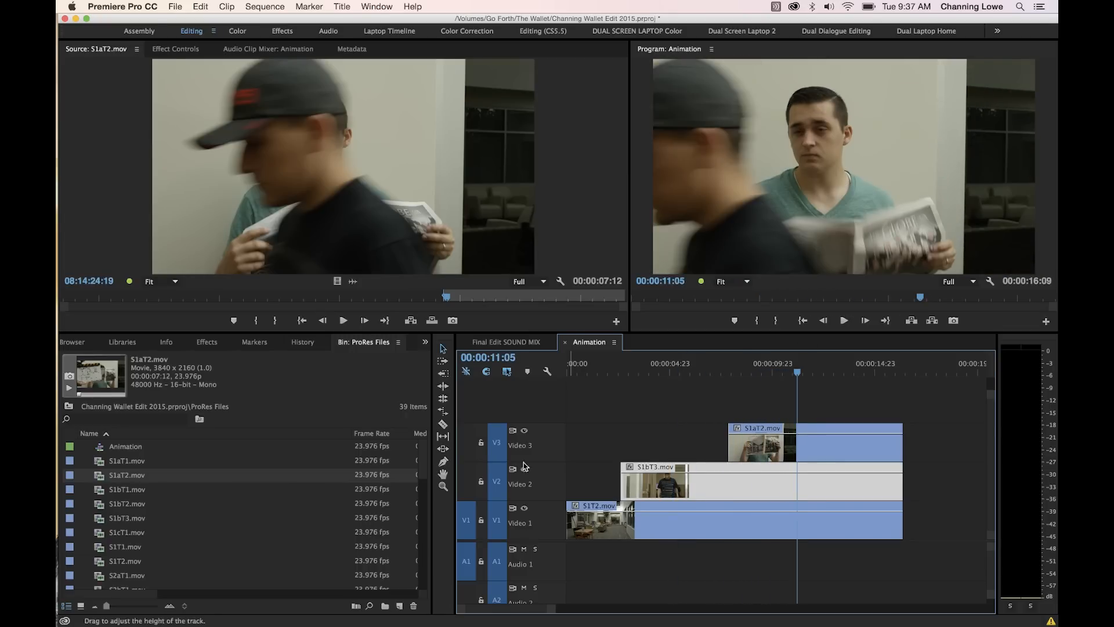
Hide Video 2 and Video 3, trim the start of S1bT3.mov to 00:00:04:17, and play S1T2.mov up to 00:00:03:05
click(525, 469)
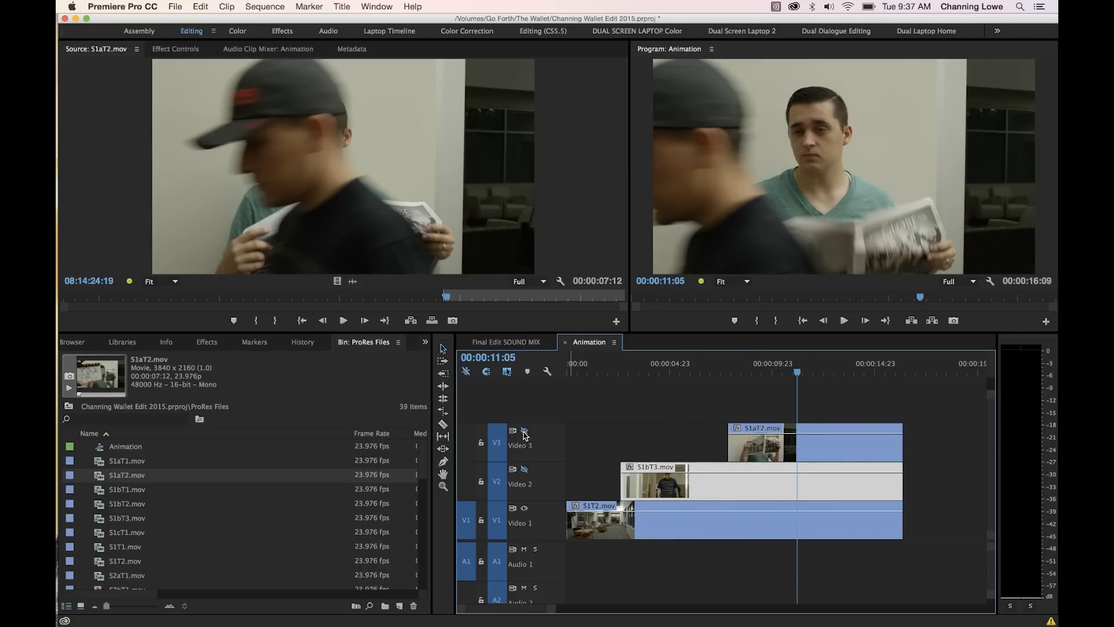
key(Home)
key(space)
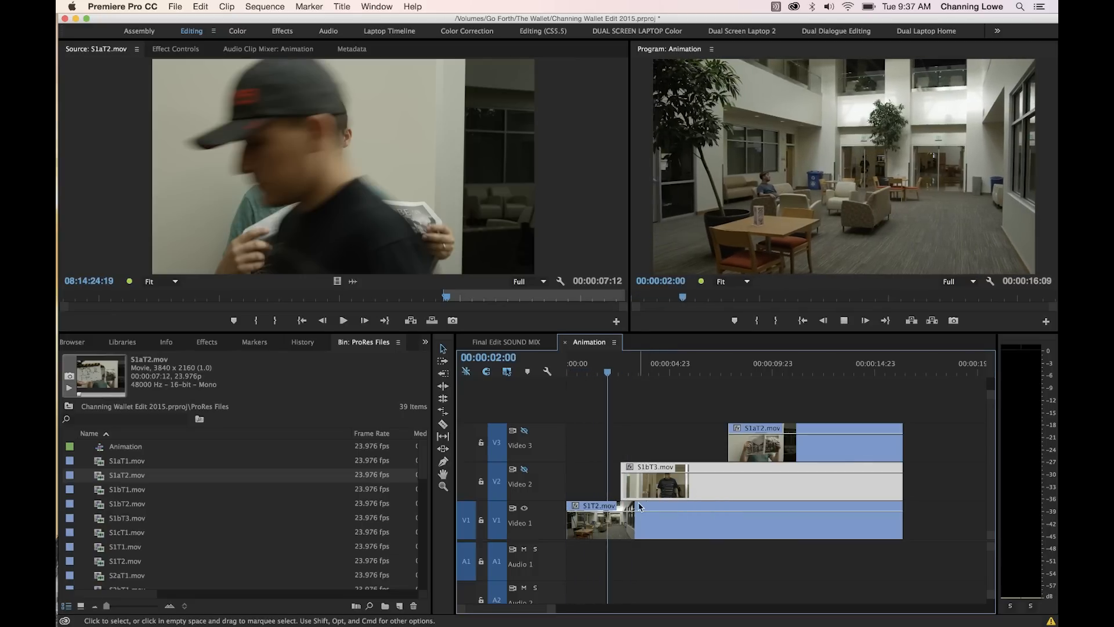
drag(623, 481, 664, 479)
click(604, 371)
key(space)
key(space)
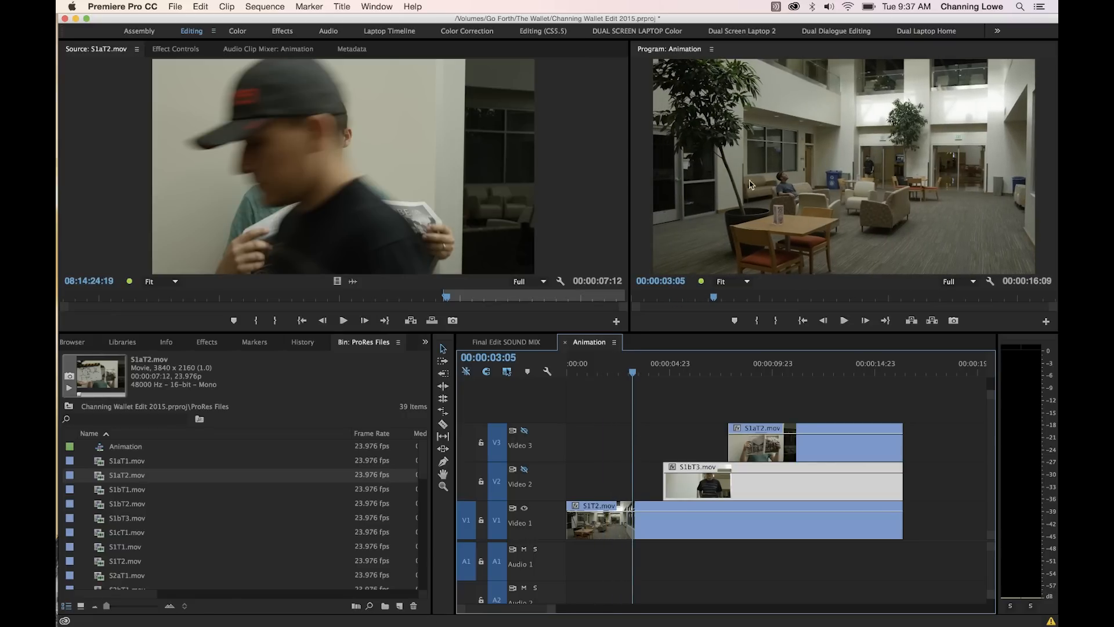
Add a rectangular opacity mask to S1T2.mov and stretch its corners into a horizontal band slightly wider than the frame
click(626, 530)
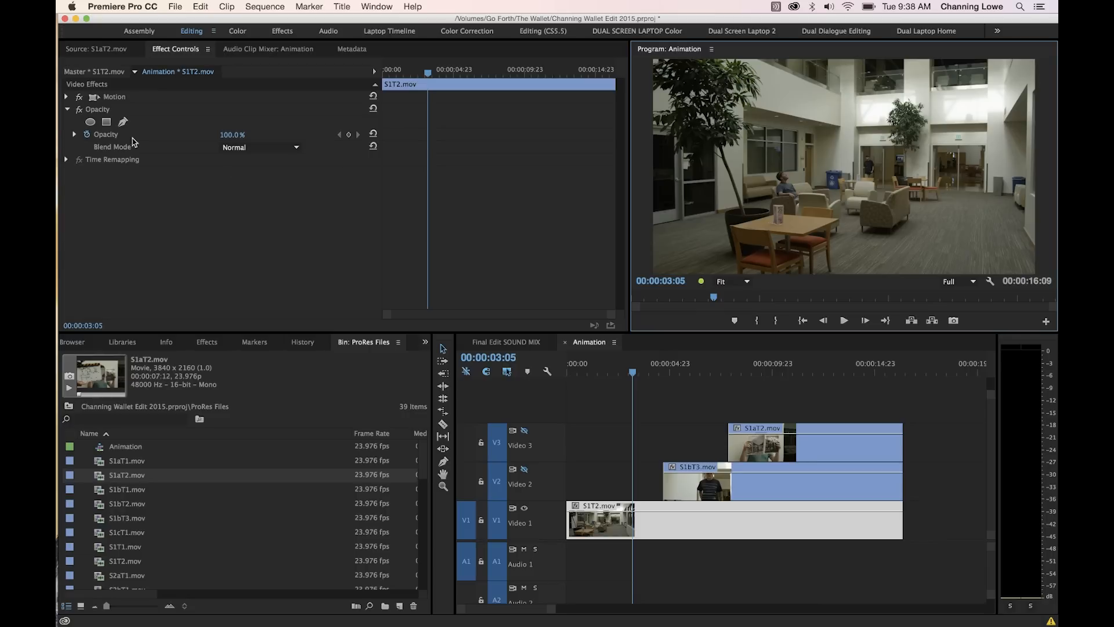
click(106, 122)
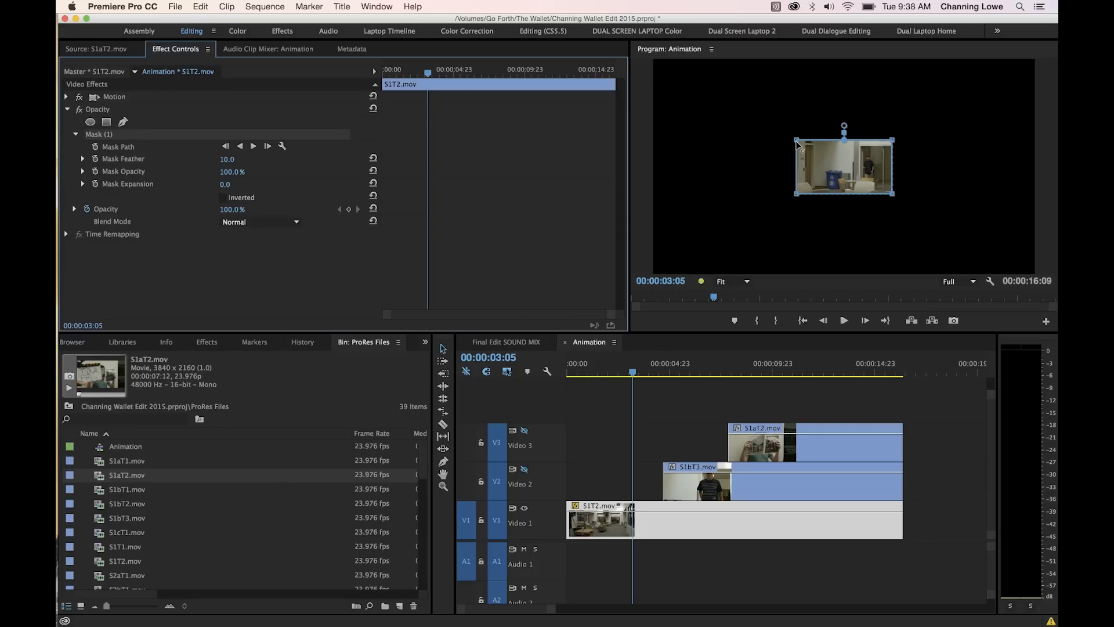
drag(796, 141, 649, 138)
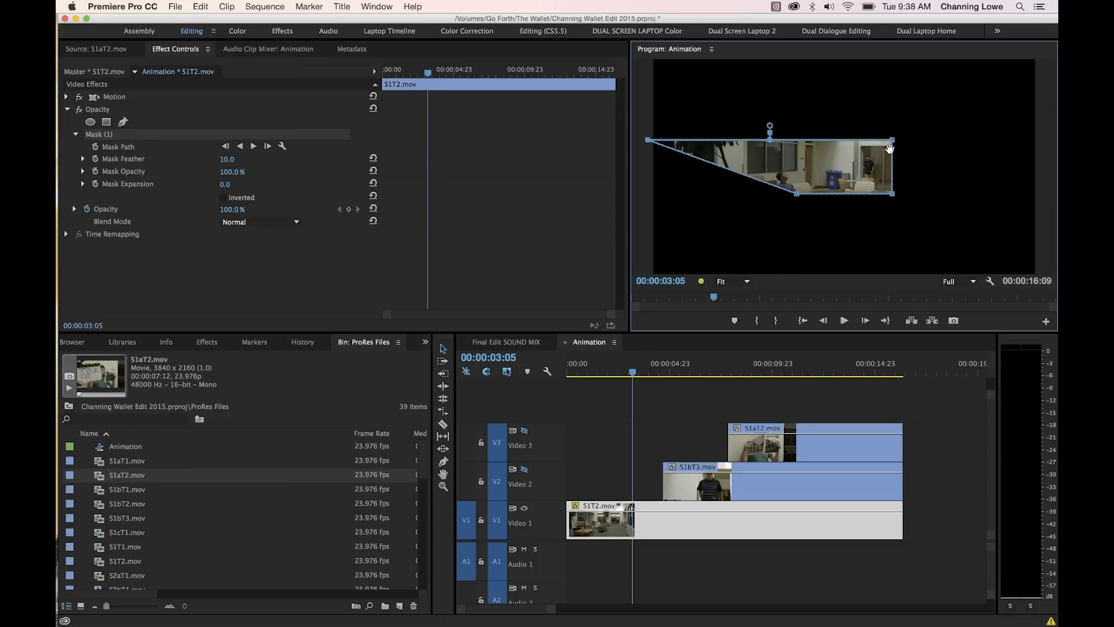
drag(892, 141, 1047, 139)
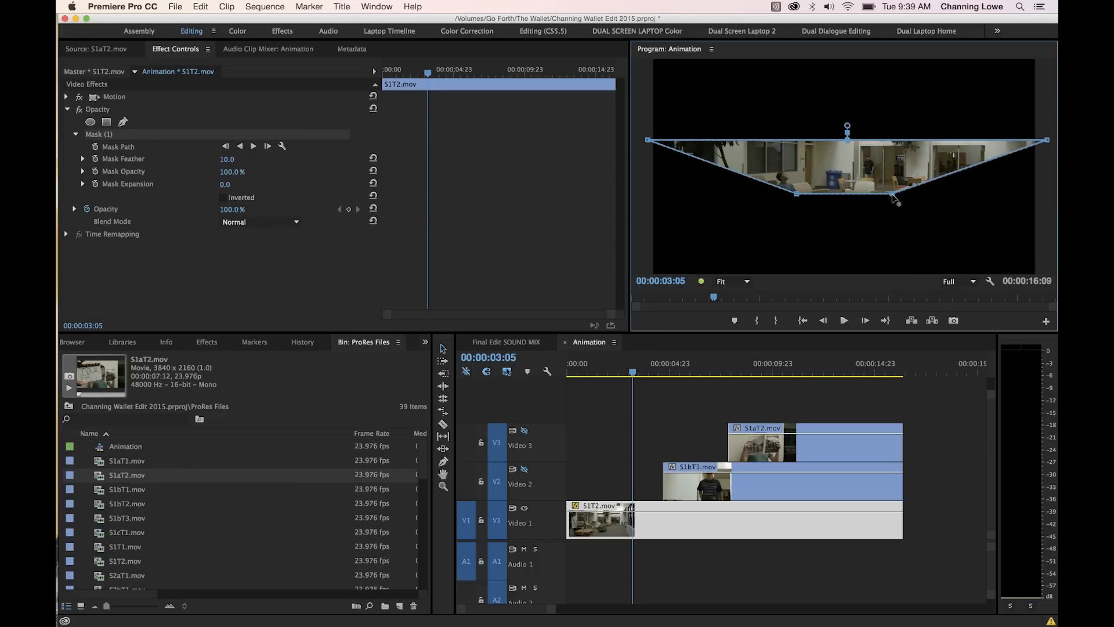
drag(923, 200, 1042, 195)
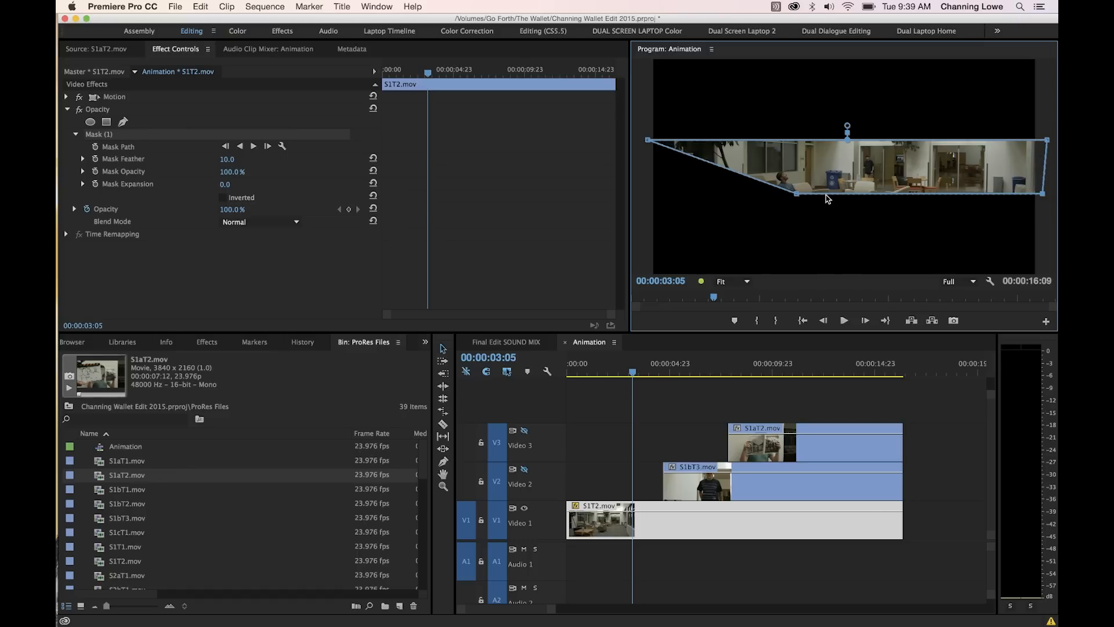
drag(799, 198, 647, 195)
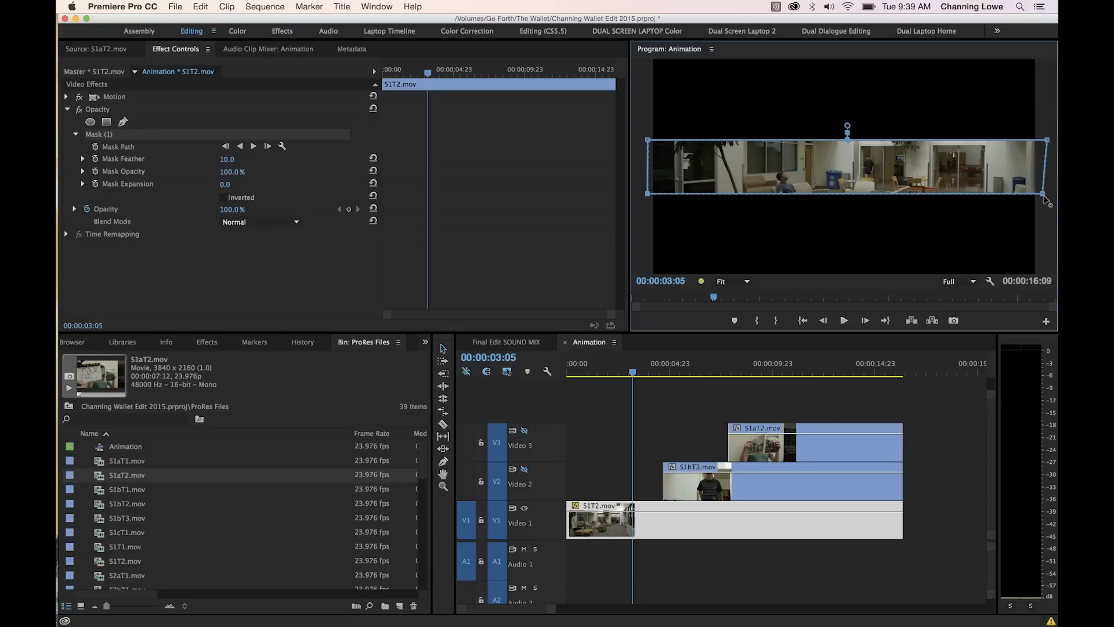
drag(1044, 198, 1045, 200)
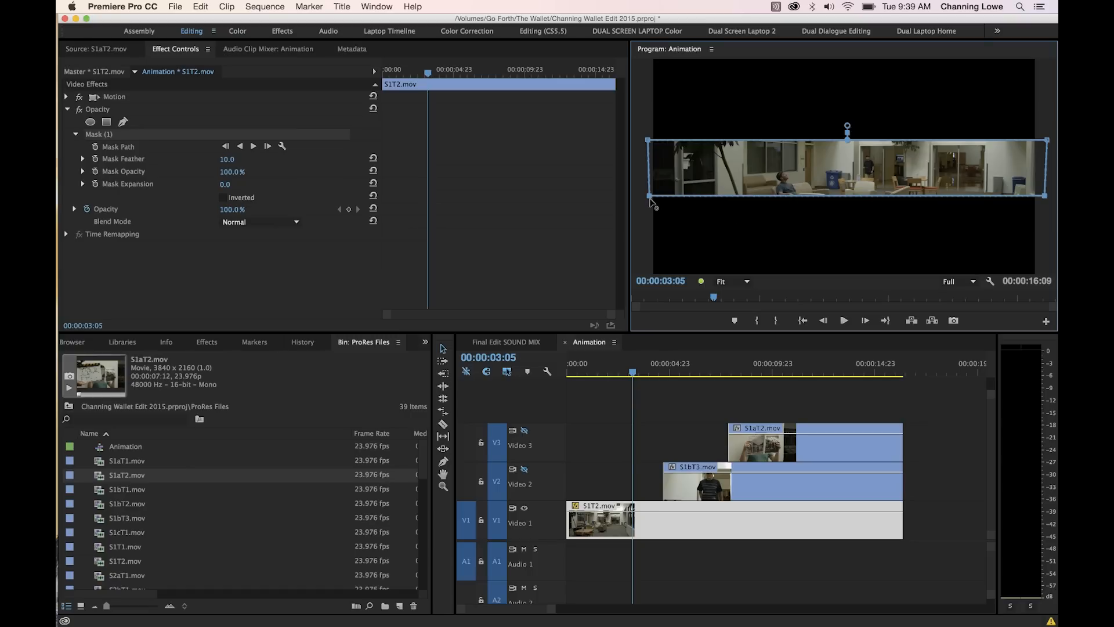
drag(650, 200, 650, 215)
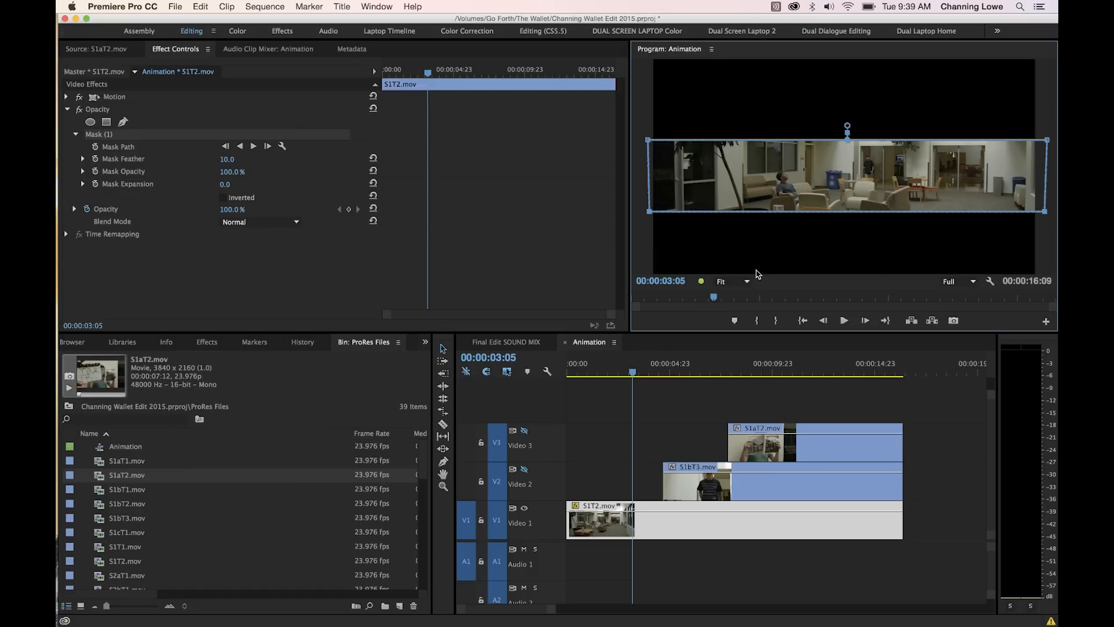
Enable Mask Path keyframing for S1T2.mov at 00:00:04:17, where S1bT3.mov begins
drag(635, 374, 664, 377)
mouse_move(665, 377)
mouse_down()
mouse_move(646, 371)
mouse_move(664, 374)
mouse_up()
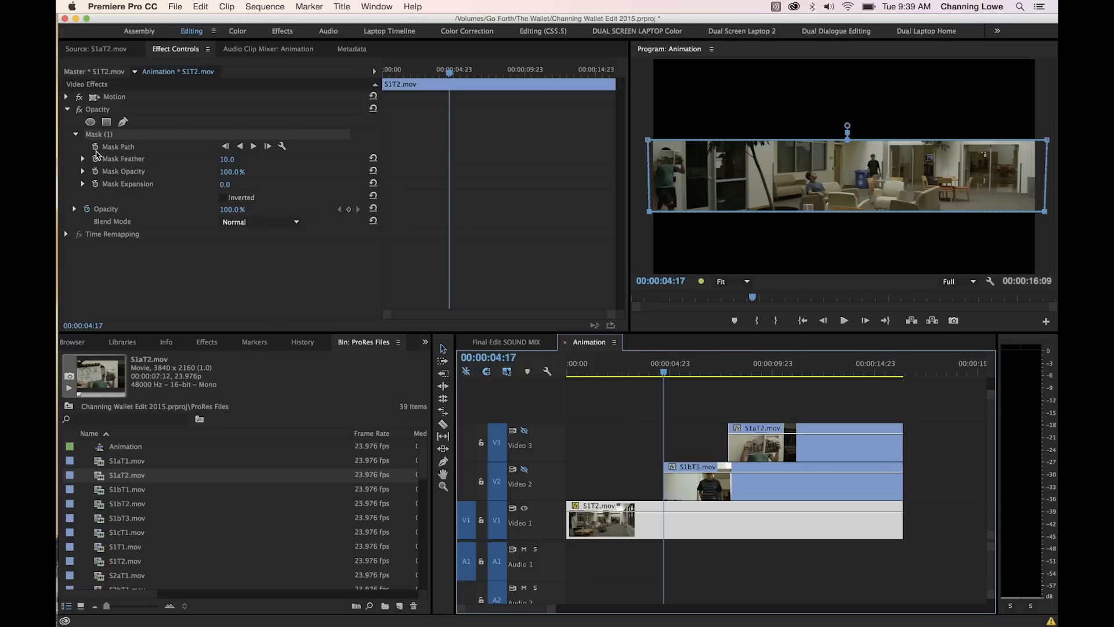
click(96, 148)
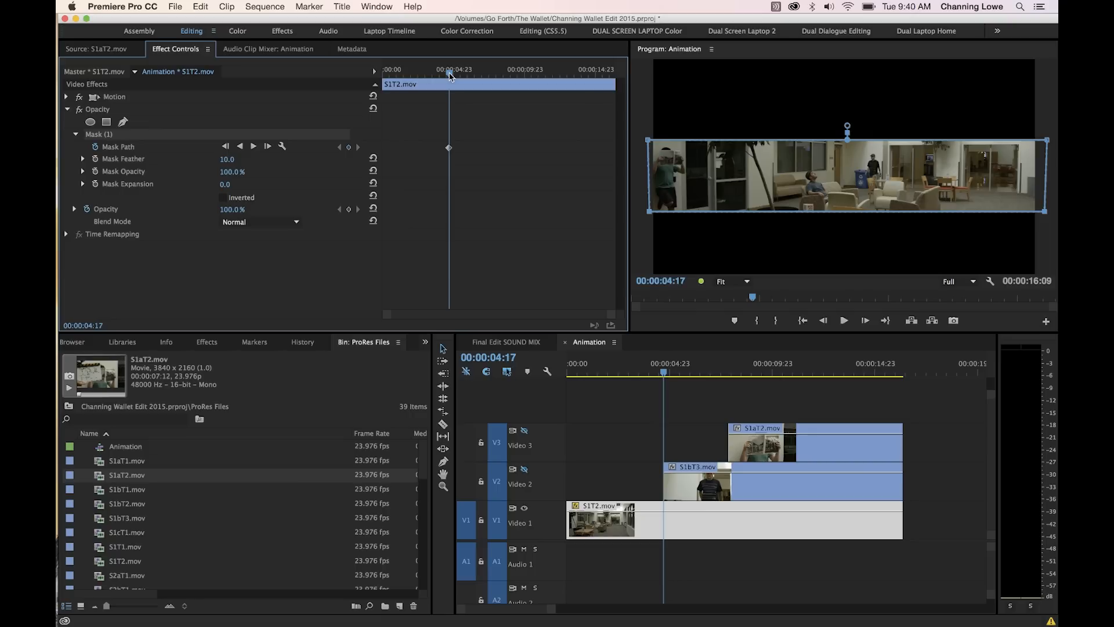
Add a Mask Path keyframe for S1T2.mov at 00:00:03:11
key(shift+Left)
key(shift+Left)
key(shift+Left)
key(shift+Left)
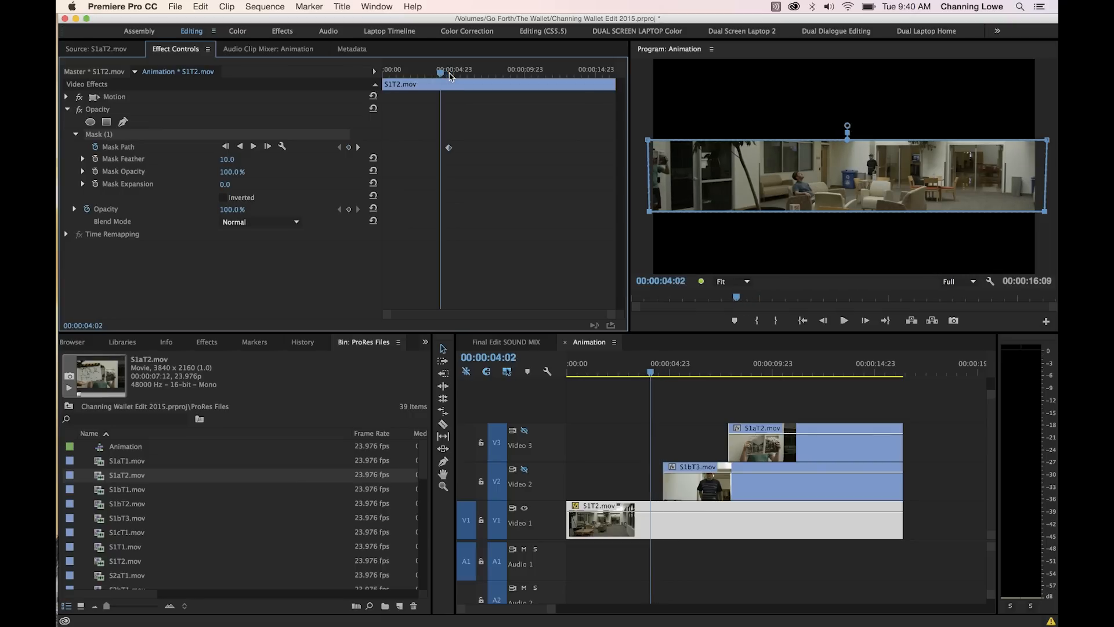
key(shift+Left)
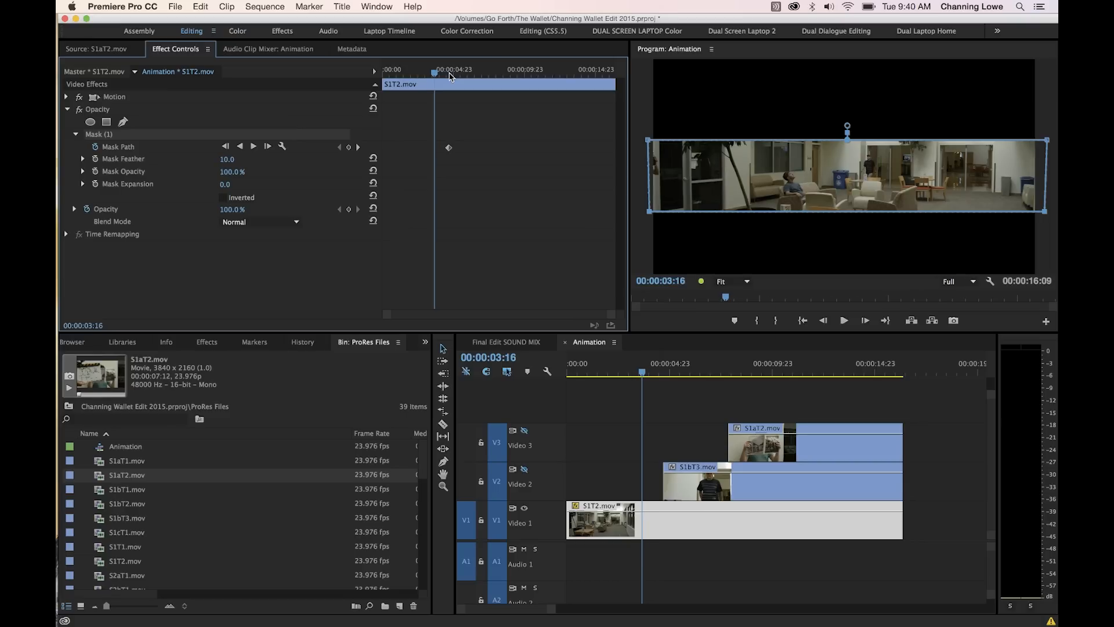
key(shift+Left)
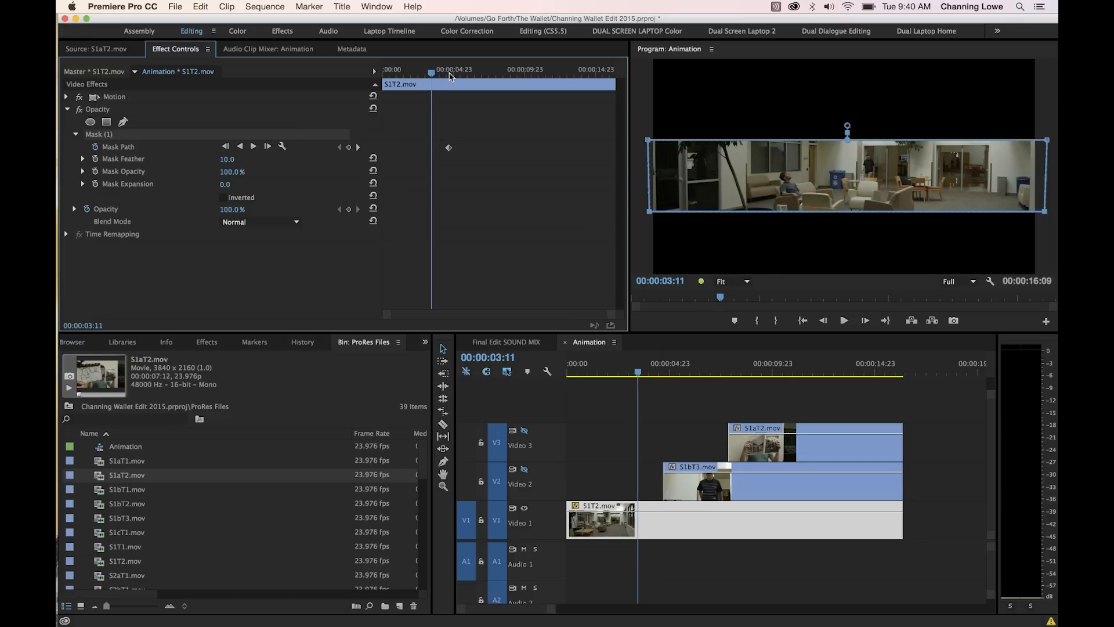
click(349, 147)
Pull all four corners of the S1T2.mov mask beyond the frame edges at 00:00:03:11 so the full picture is uncovered
drag(648, 141, 644, 51)
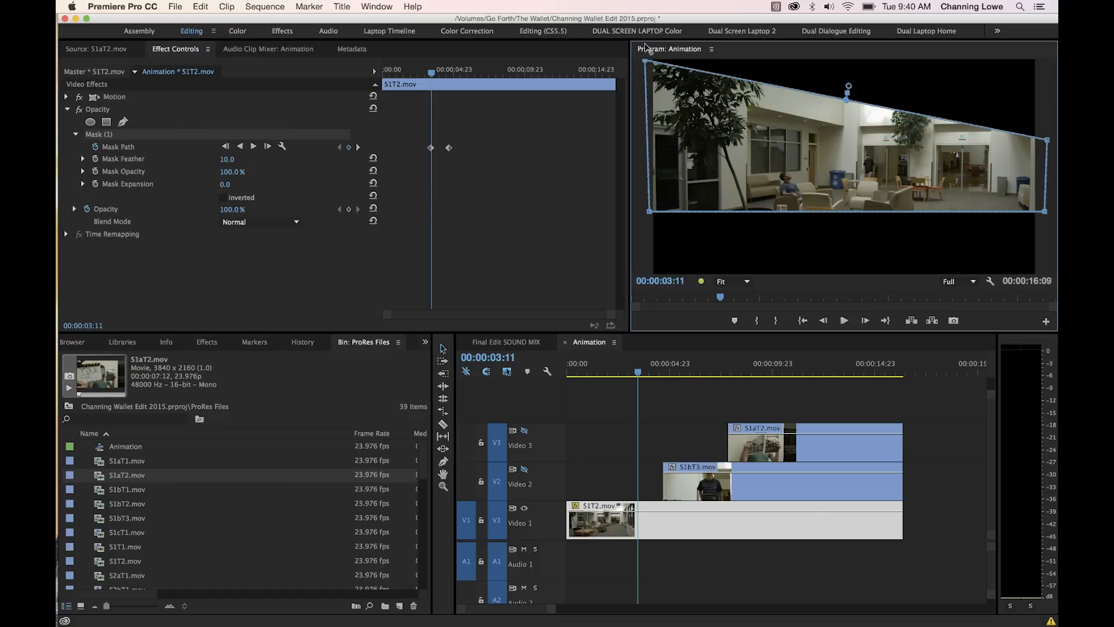
key(super+z)
click(745, 281)
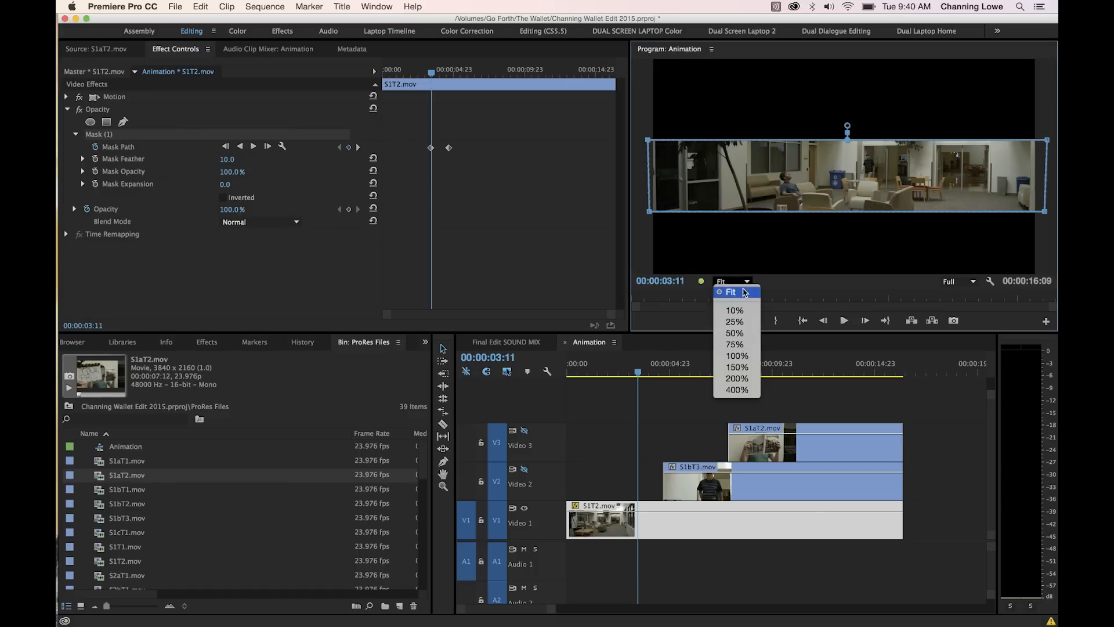
click(735, 332)
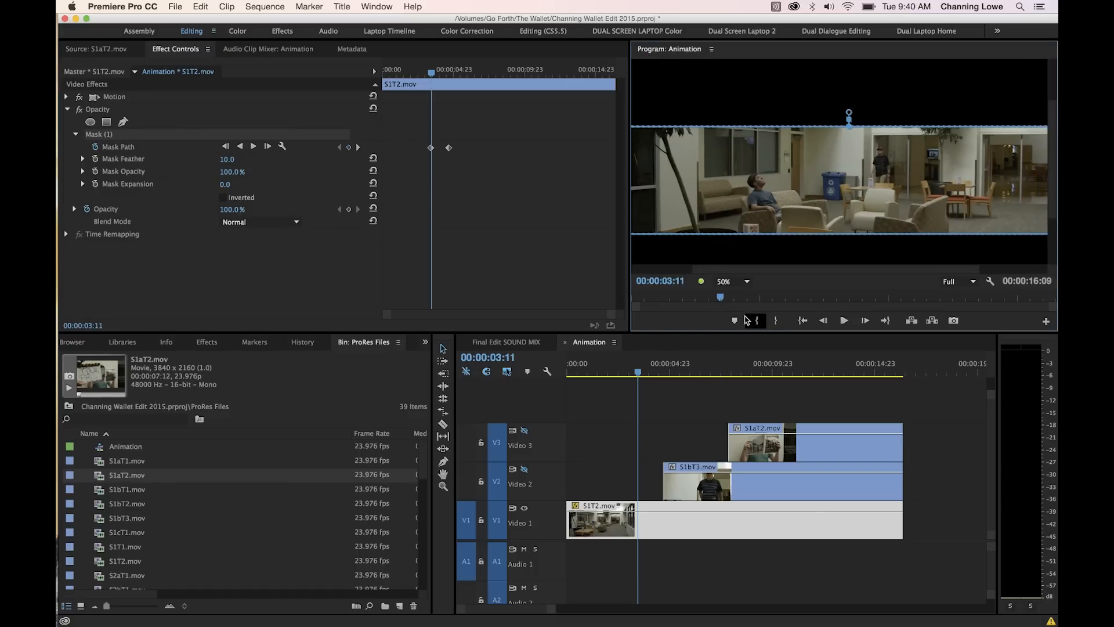
click(735, 282)
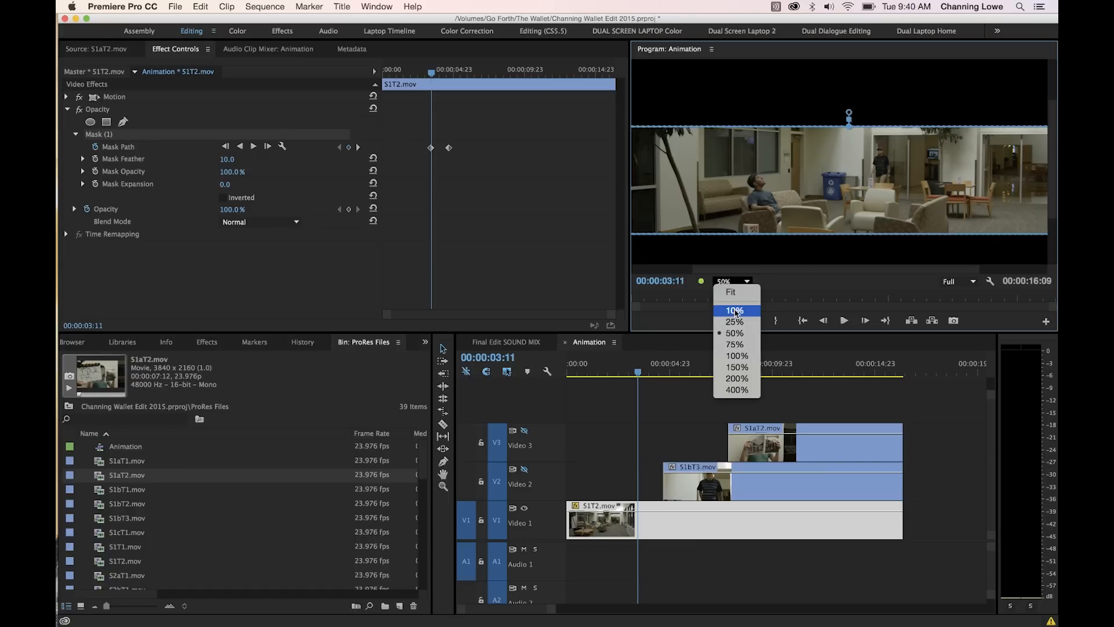
click(735, 311)
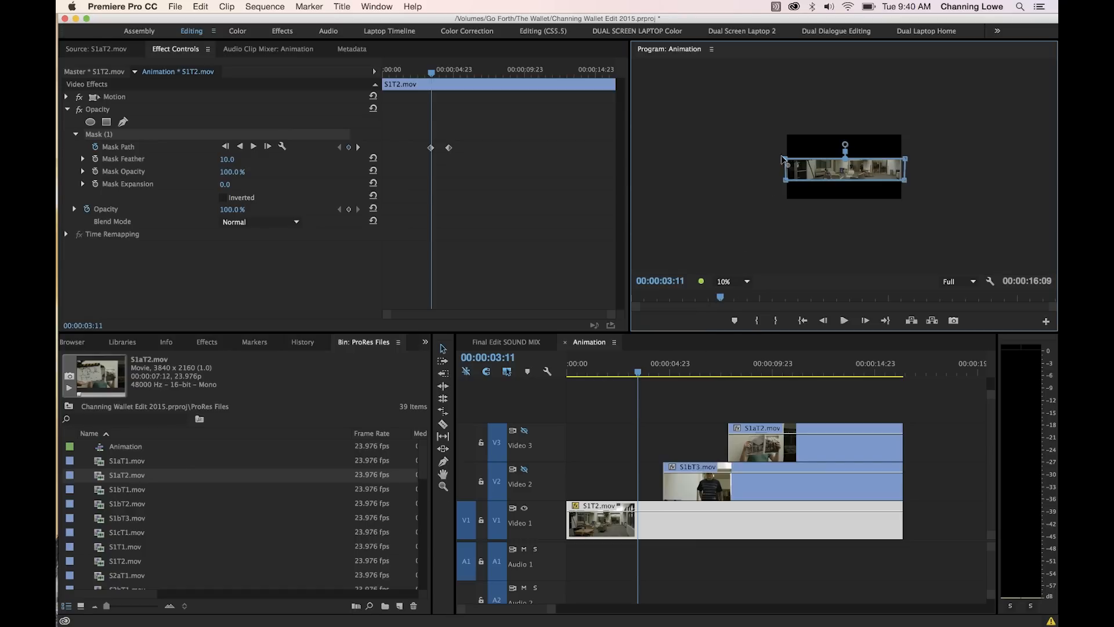
drag(784, 159, 784, 161)
drag(785, 163, 783, 123)
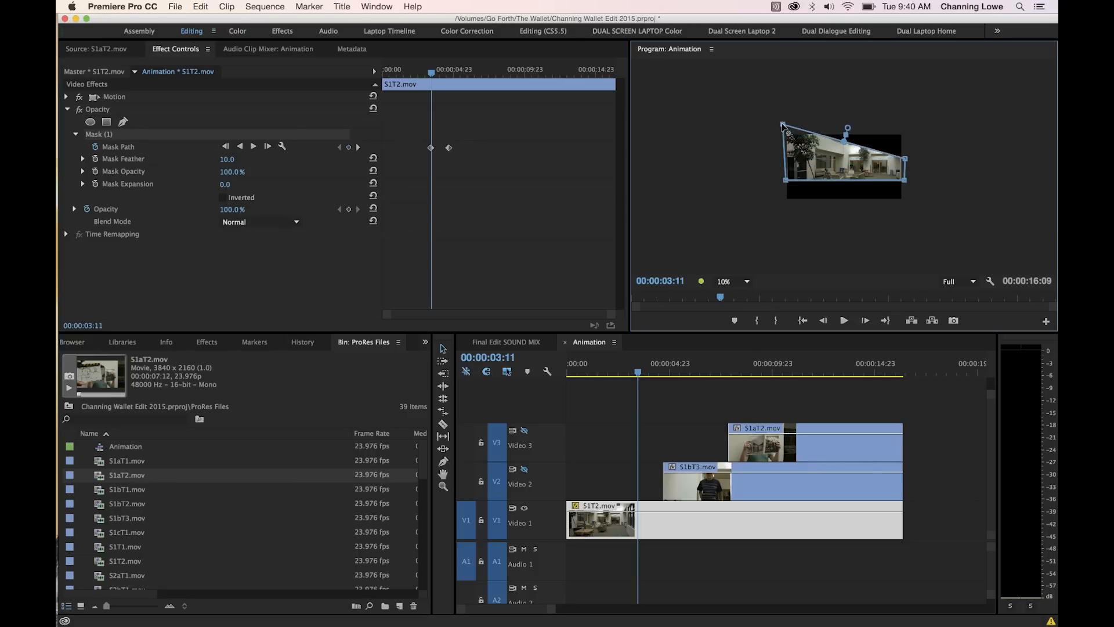
drag(905, 155, 907, 123)
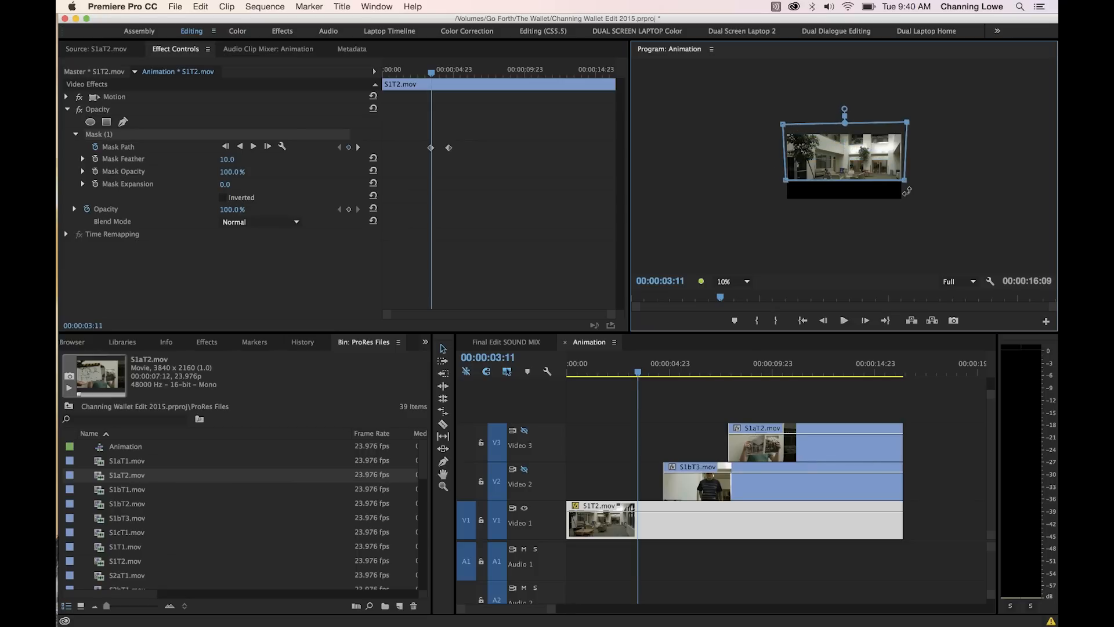
drag(904, 181, 908, 208)
drag(787, 181, 781, 212)
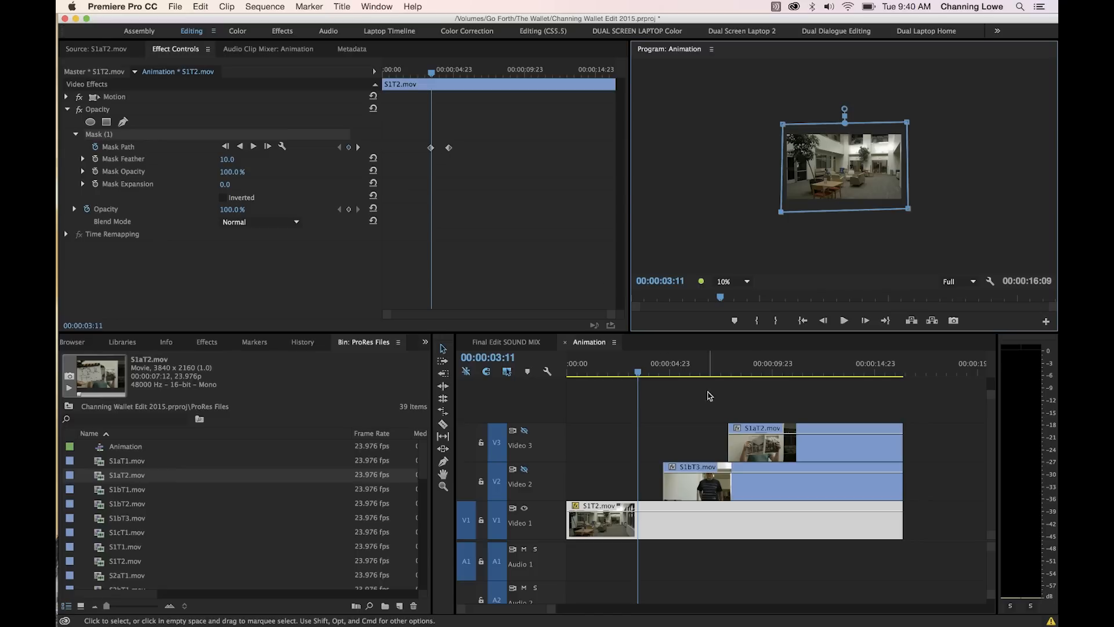
Fit the whole frame in the program view and play through the Mask Path keyframes to review the closing mask
click(732, 282)
click(732, 294)
key(space)
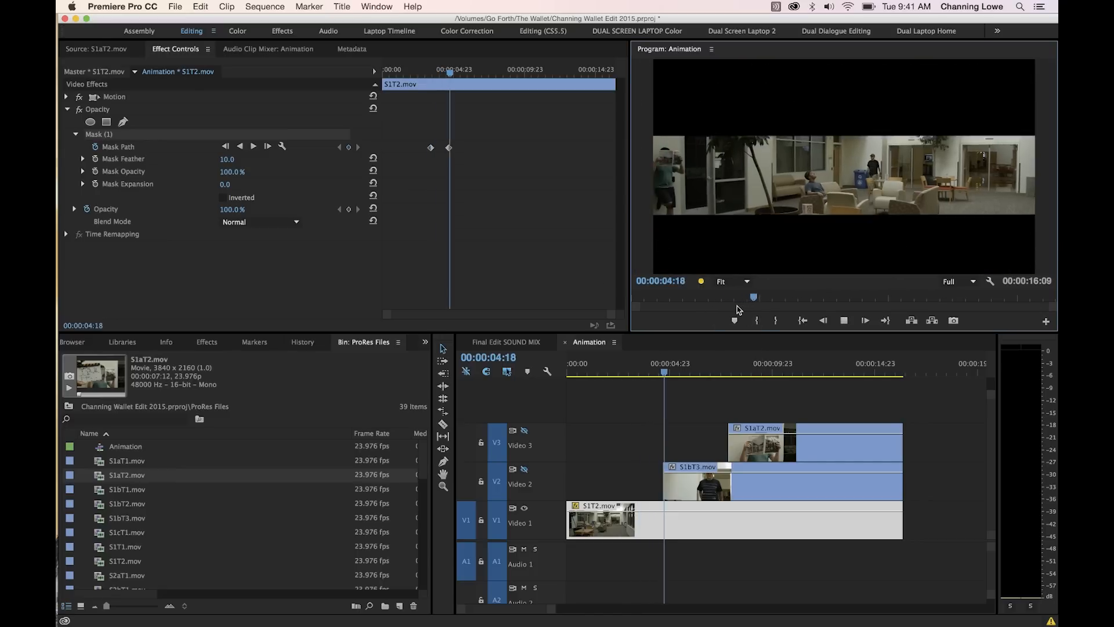
key(space)
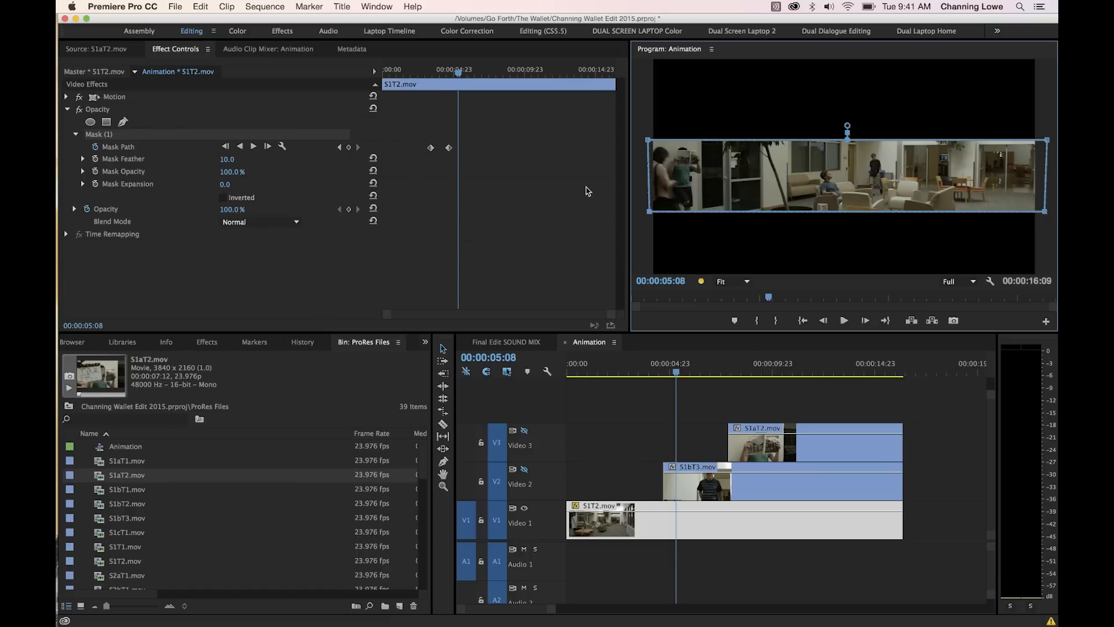
drag(461, 72, 425, 72)
key(space)
key(space)
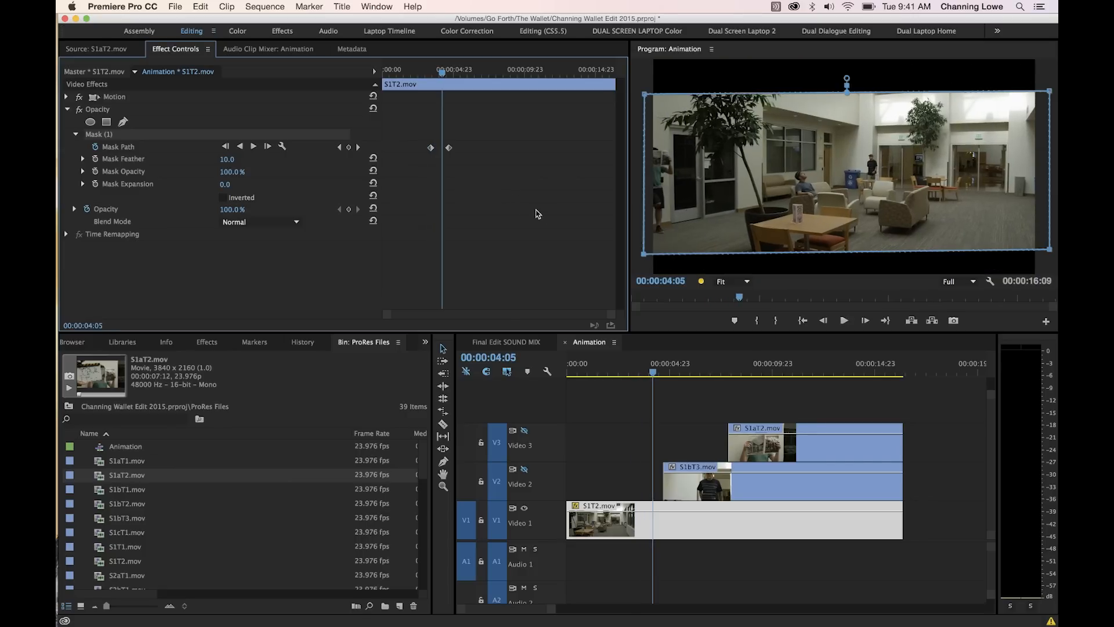
key(space)
key(space)
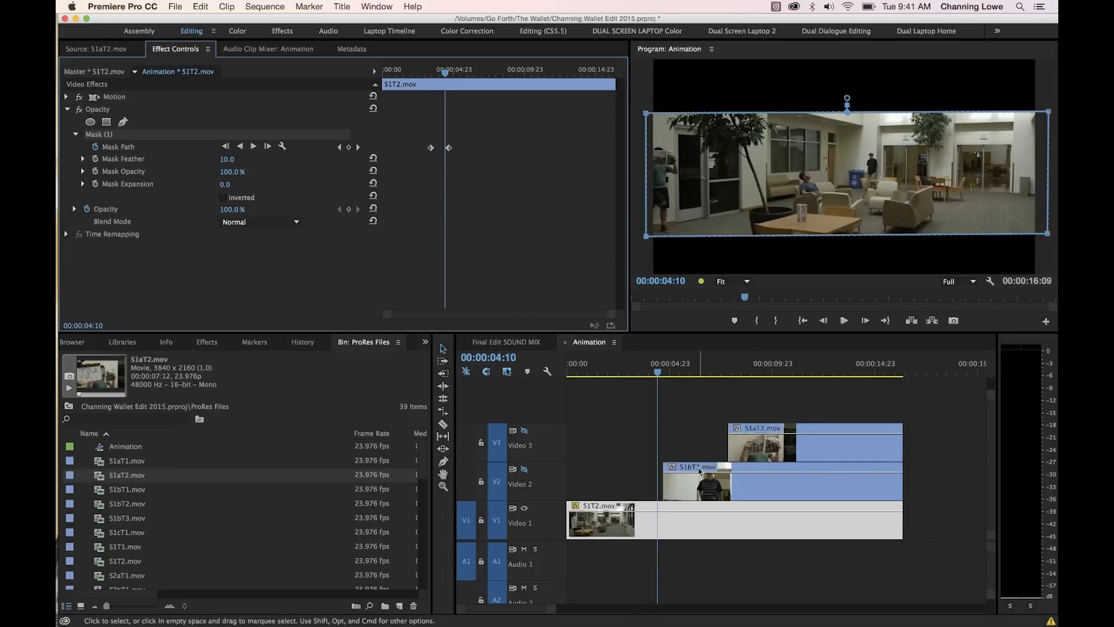
Keyframe the Position of S1T2.mov at 00:00:05:08 by moving the masked band down to 1920, 1608
click(358, 147)
click(65, 97)
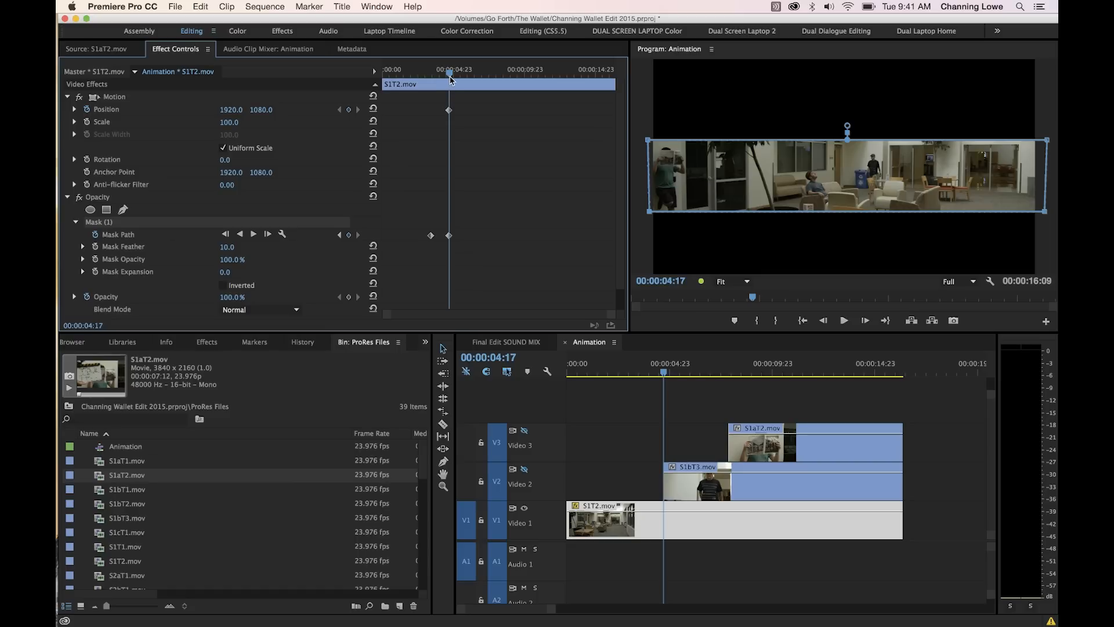
key(shift+Right)
key(shift+Right)
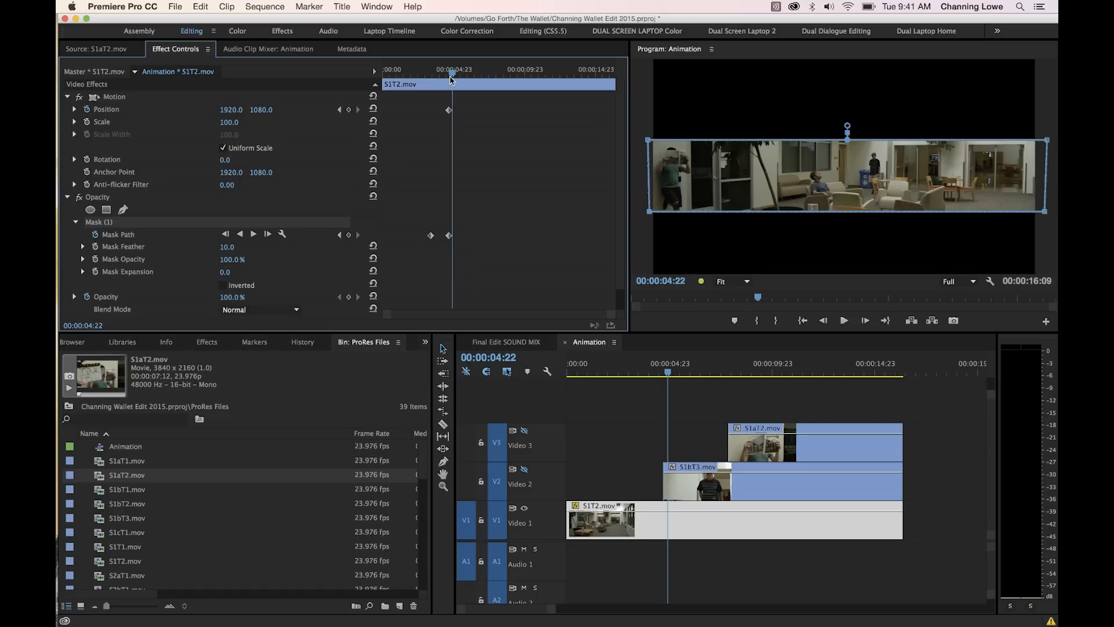
key(shift+Right)
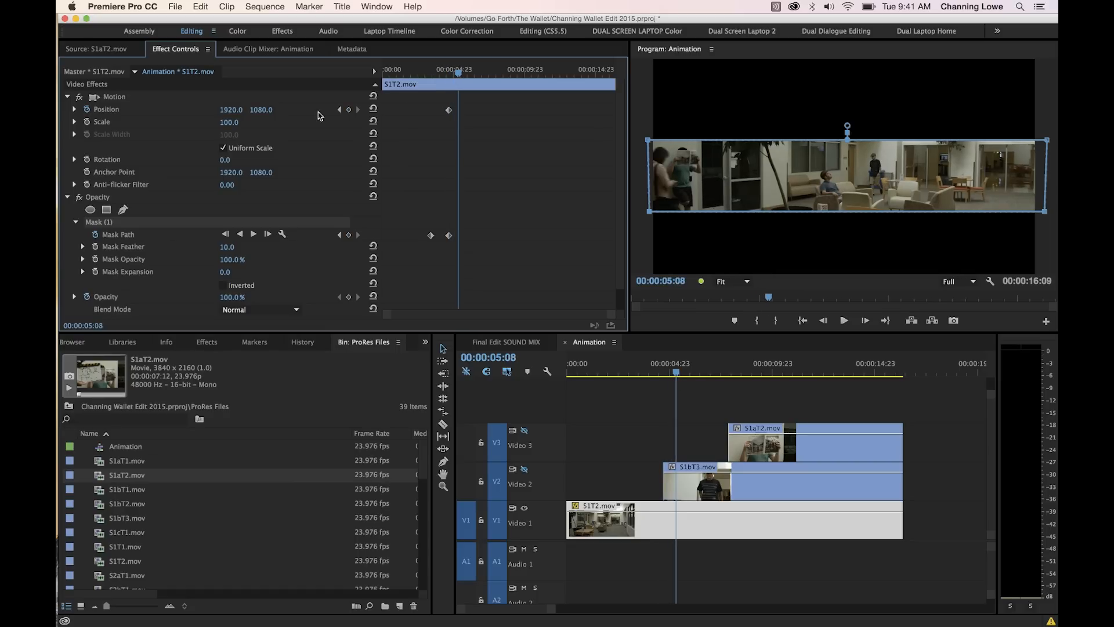
click(349, 109)
click(94, 98)
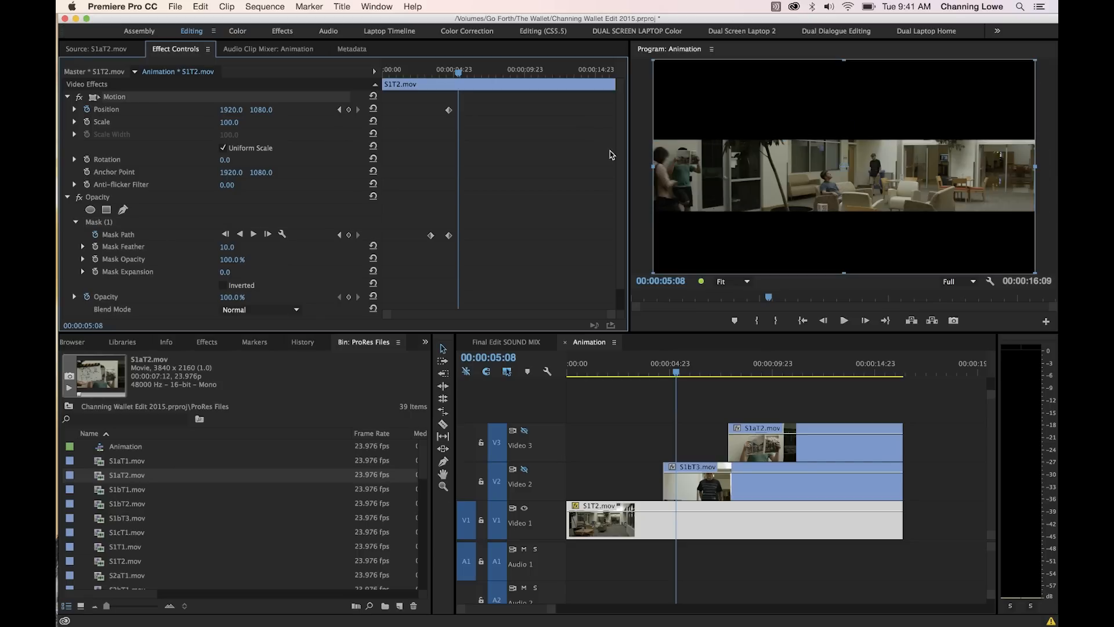
drag(701, 143, 702, 195)
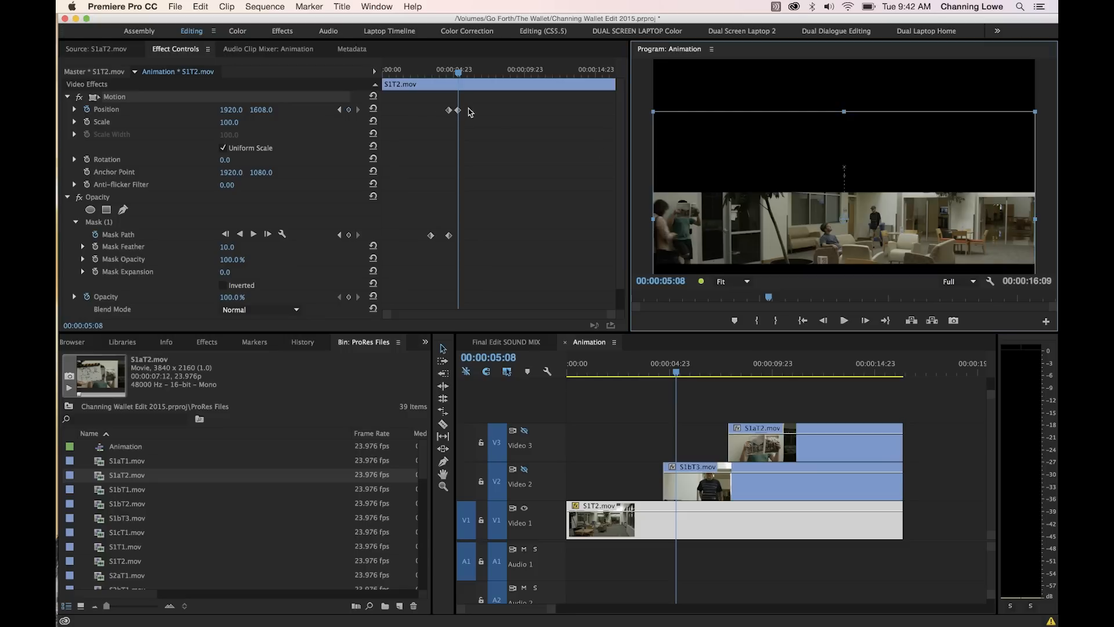
Play the sequence through the mask and Position keyframes to review the band sliding down
drag(675, 376, 647, 377)
key(space)
key(space)
drag(695, 381, 651, 381)
key(space)
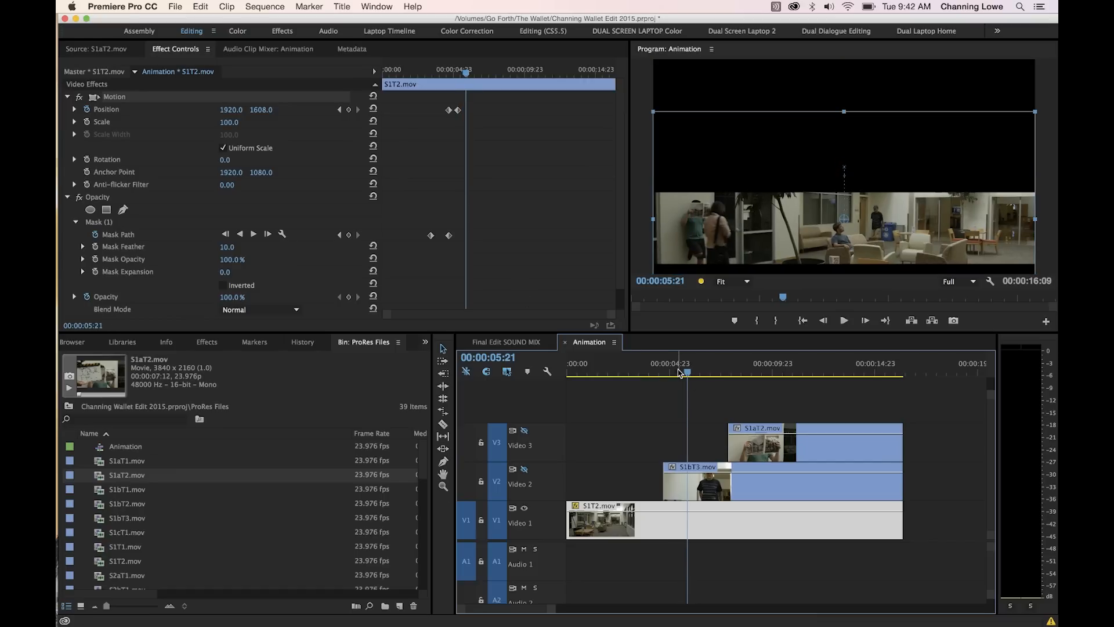
Shift all Position and Mask Path keyframes of S1T2.mov over a second earlier and play the sequence from the beginning
drag(521, 264, 411, 105)
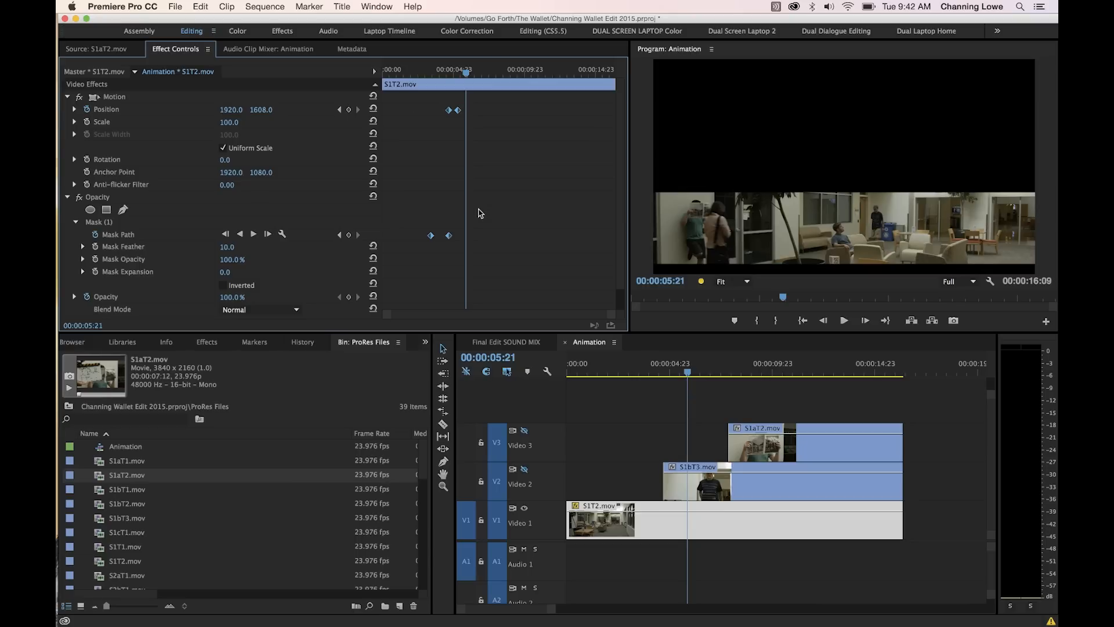
drag(431, 237, 415, 242)
key(Home)
key(space)
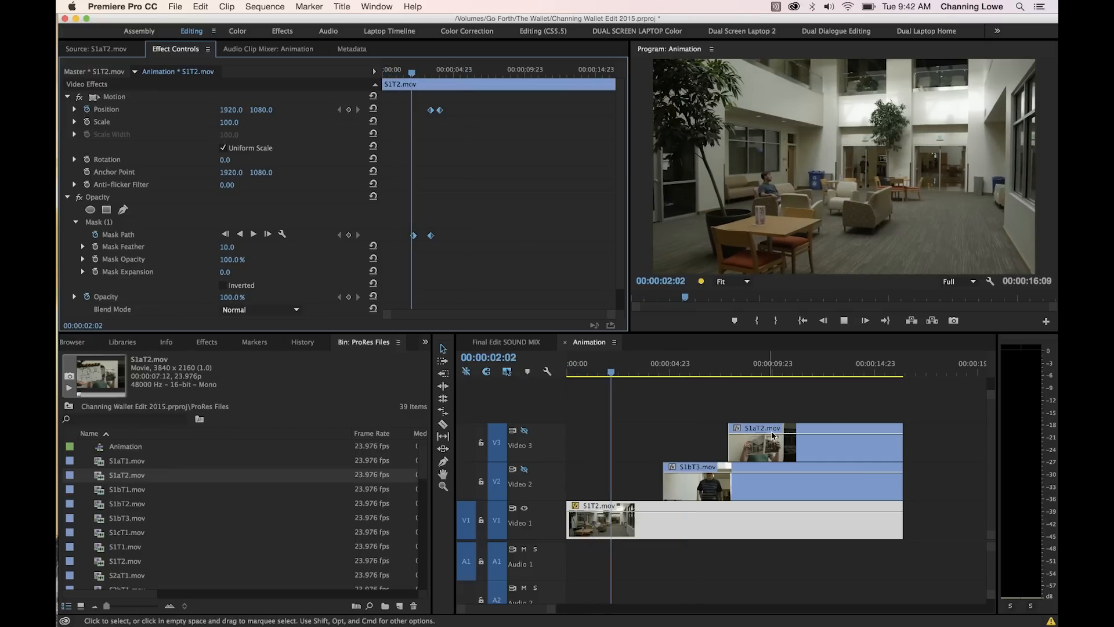
key(space)
Set the playback resolution to 1/4 and play the sequence from the beginning
click(954, 281)
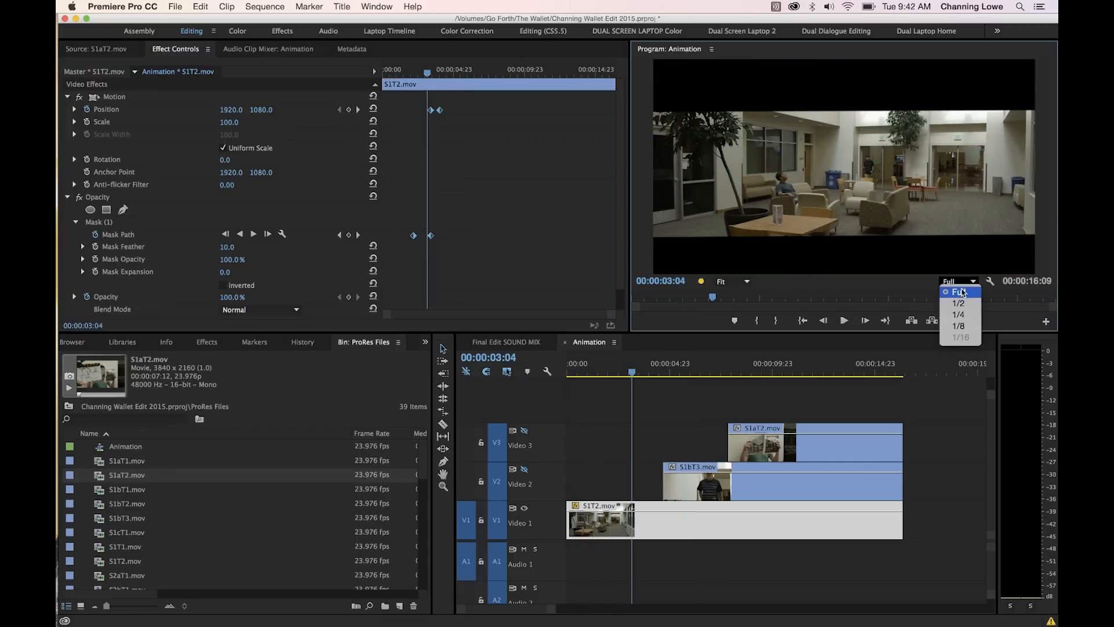
click(959, 309)
drag(633, 369, 564, 369)
key(space)
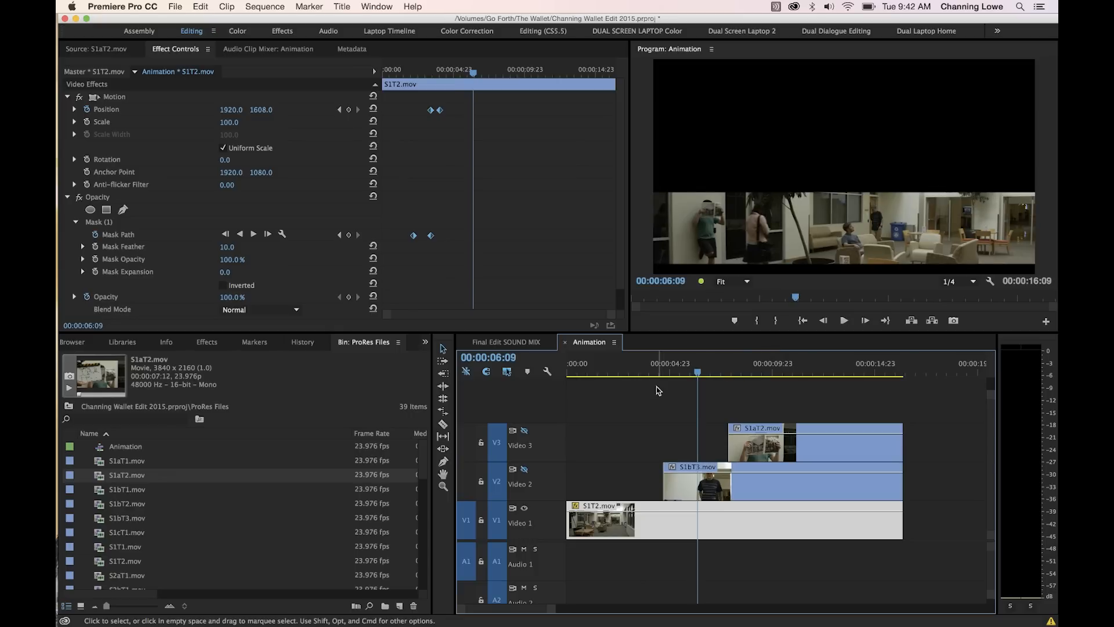
Extend the start of S1bT3.mov back to 00:00:04:02 and select the clip
click(653, 367)
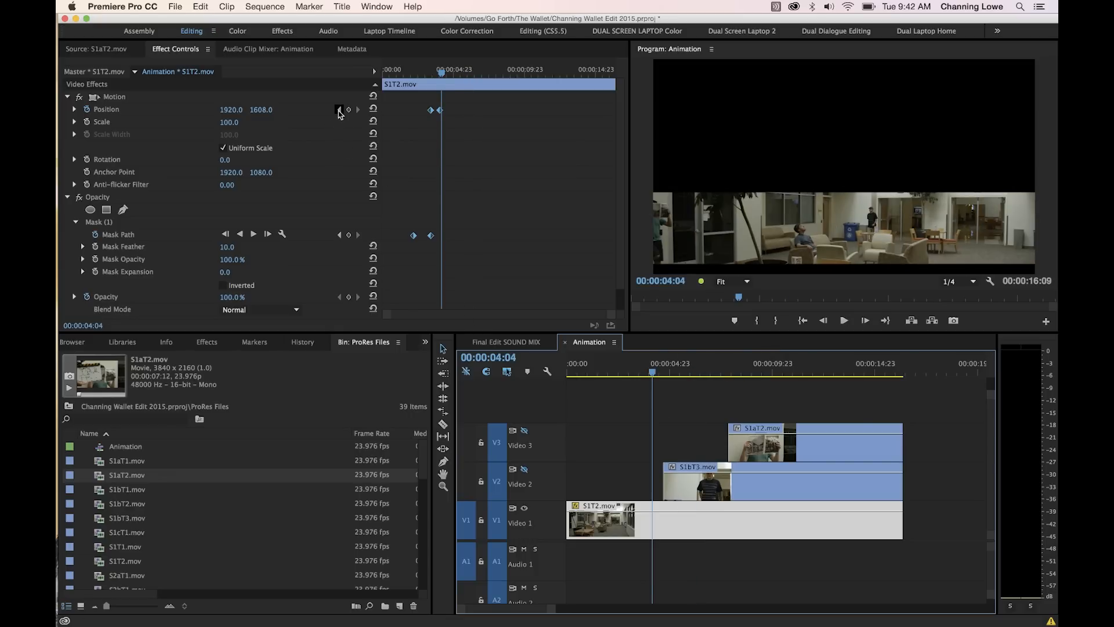
drag(668, 475, 651, 476)
click(667, 482)
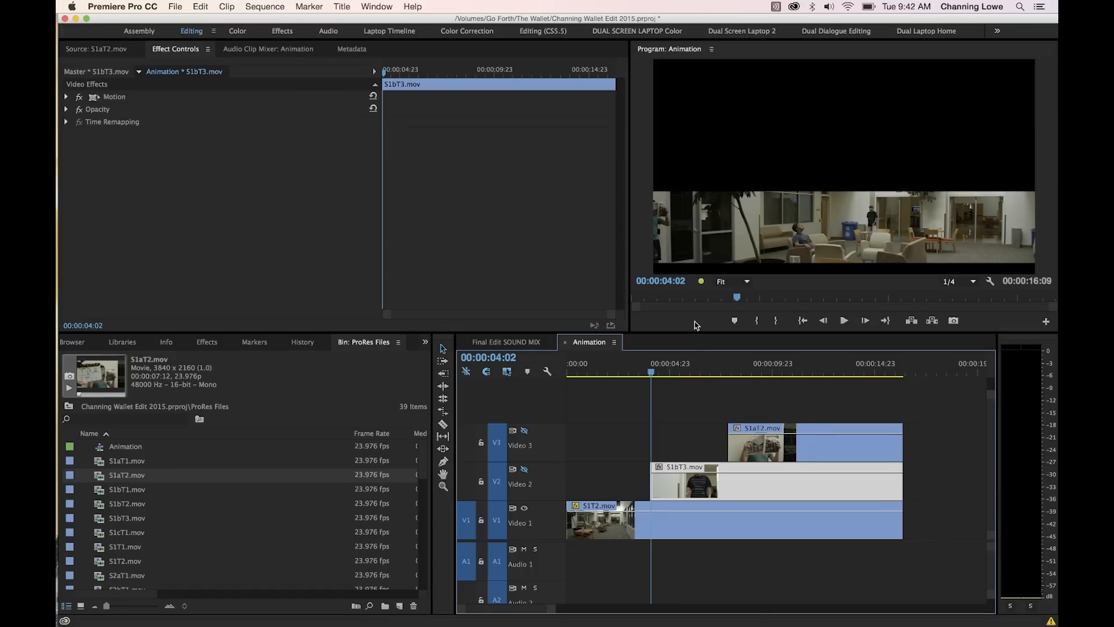
Show Video 2 and, at 00:00:04:19, scale S1bT3.mov to 54.4 and position it at 2736, 654 above the band
mouse_move(657, 369)
mouse_down()
mouse_move(669, 368)
mouse_move(645, 368)
mouse_move(667, 378)
mouse_up()
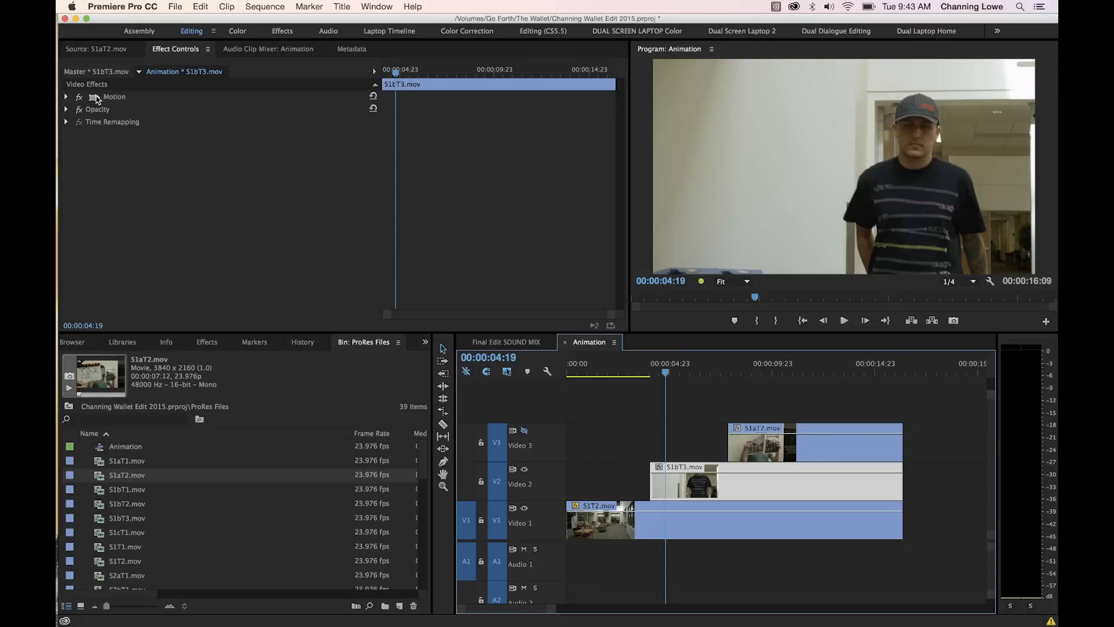
click(93, 98)
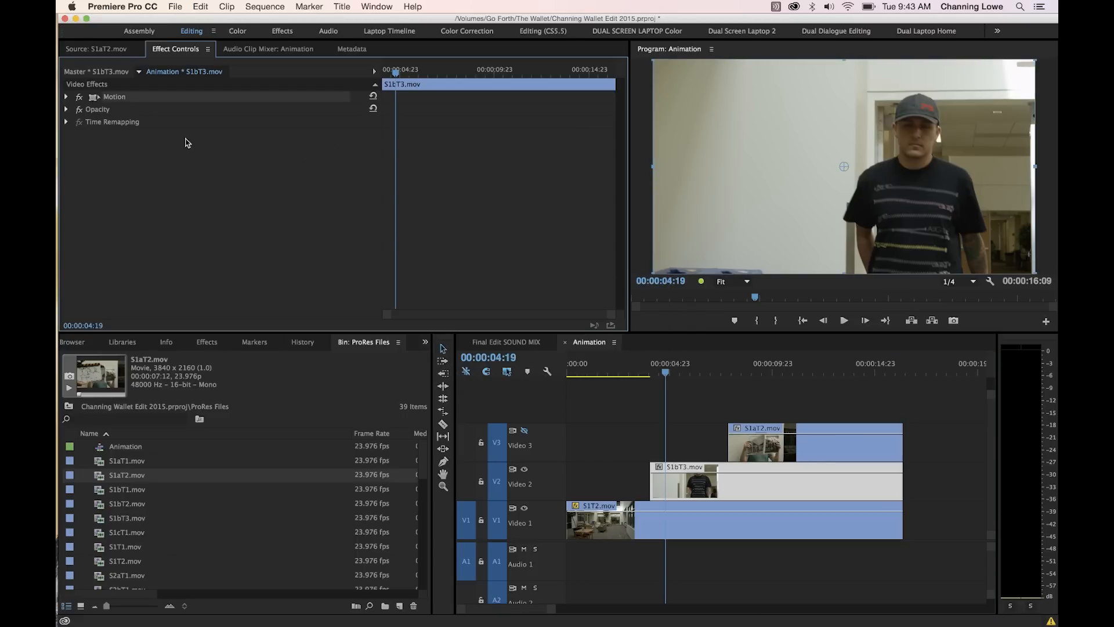
click(91, 98)
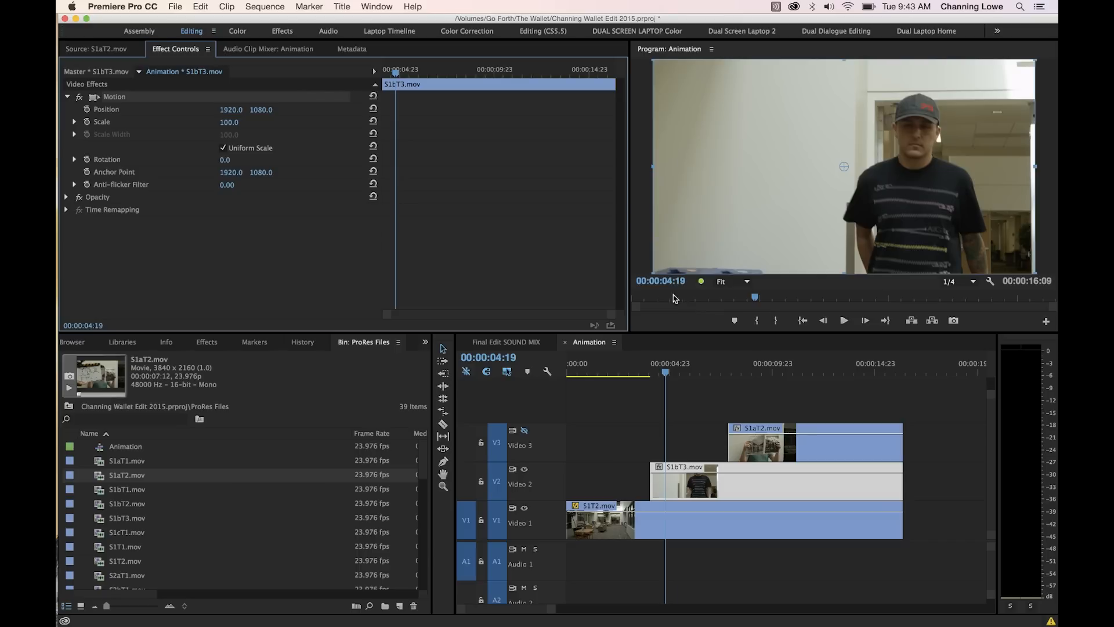
drag(653, 273, 723, 224)
drag(810, 143, 863, 133)
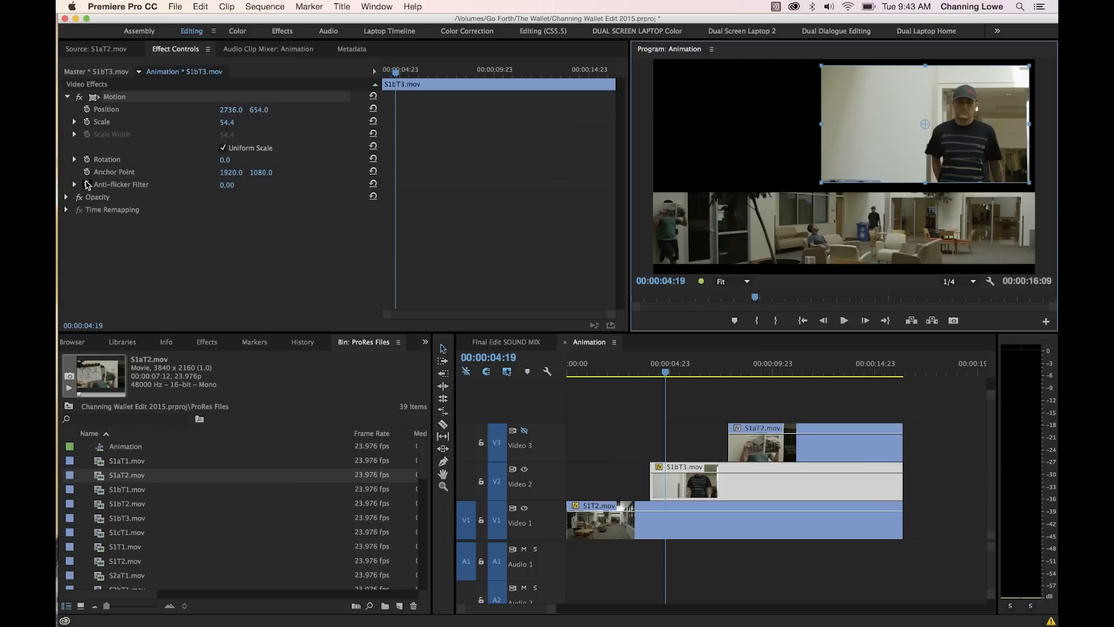
Add a rectangular opacity mask to S1bT3.mov and stretch its corners past the picture's outer edges, cropping only a narrow strip off its left side
click(67, 200)
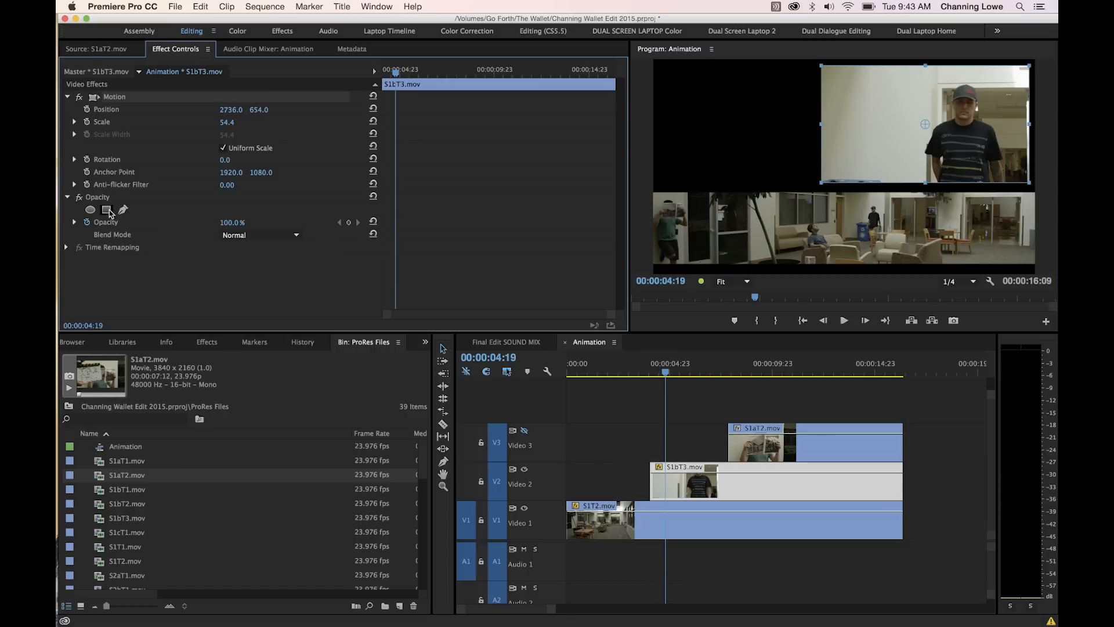
click(106, 210)
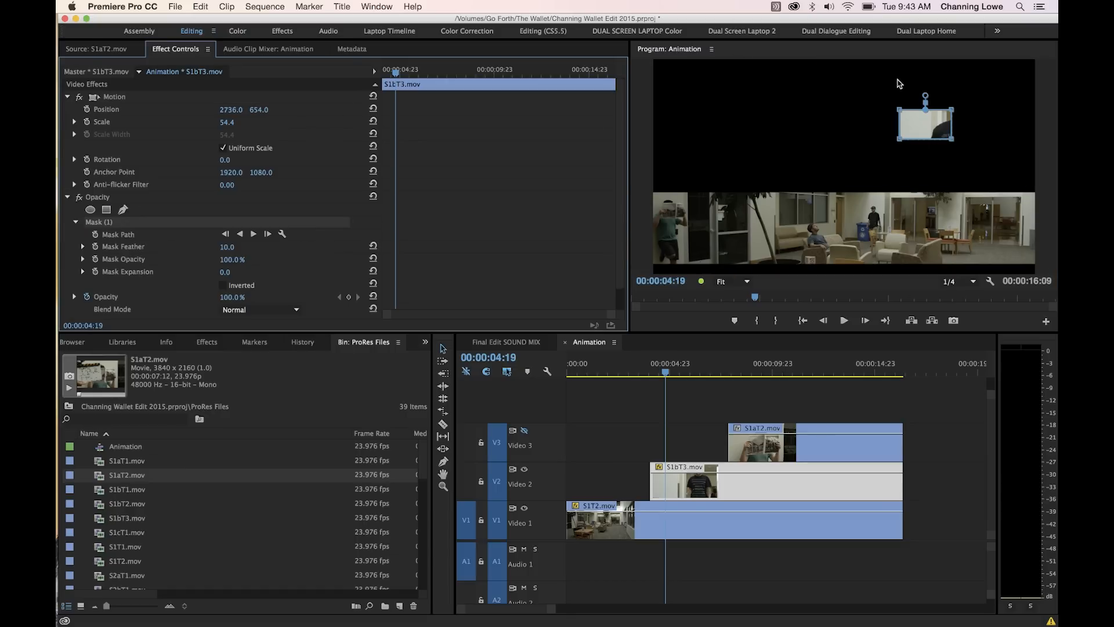
drag(900, 111, 900, 56)
drag(900, 104, 892, 61)
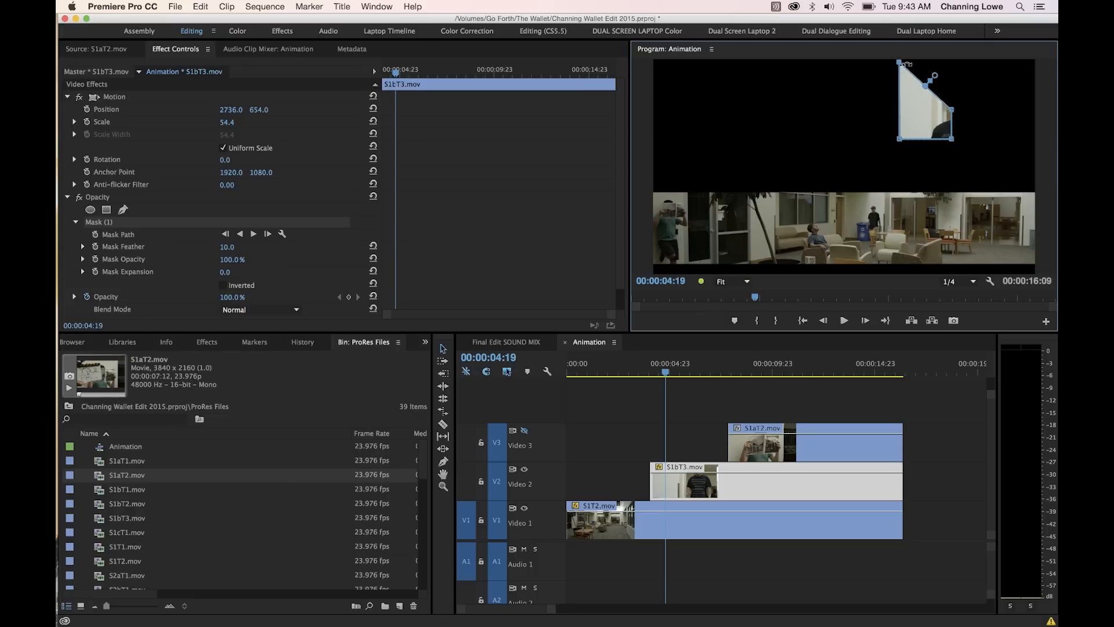
drag(956, 114, 1039, 66)
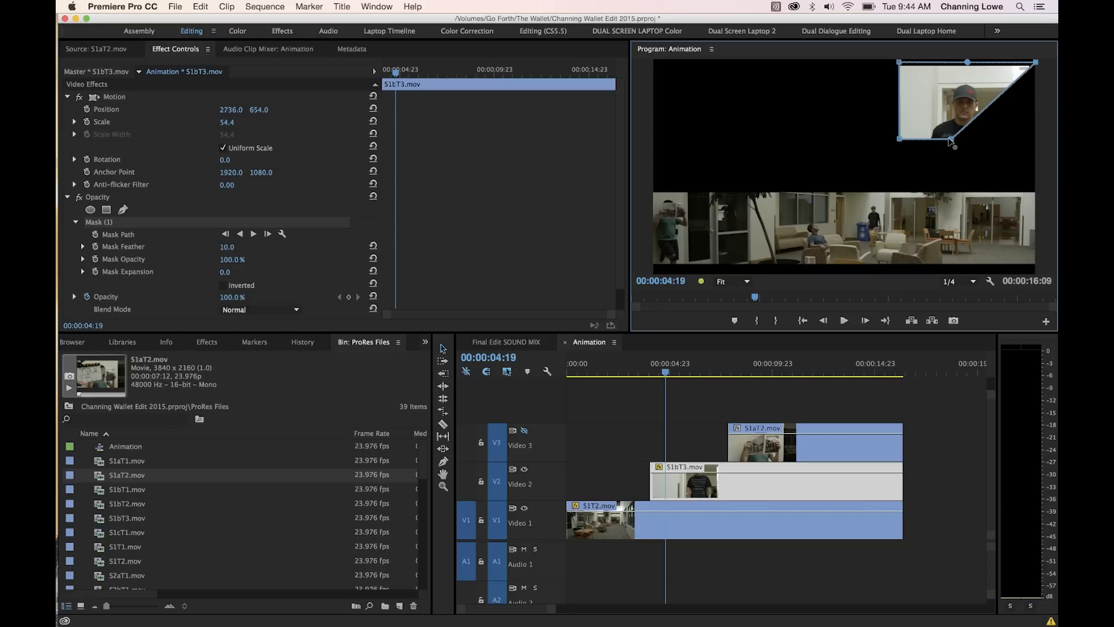
drag(1018, 212, 1038, 190)
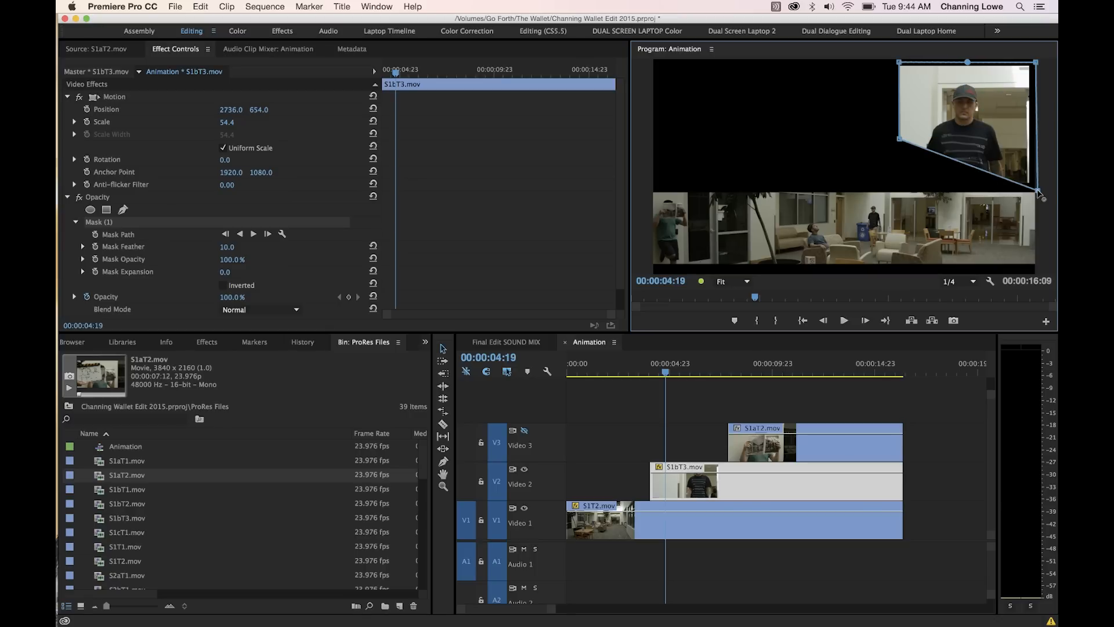
drag(899, 141, 903, 188)
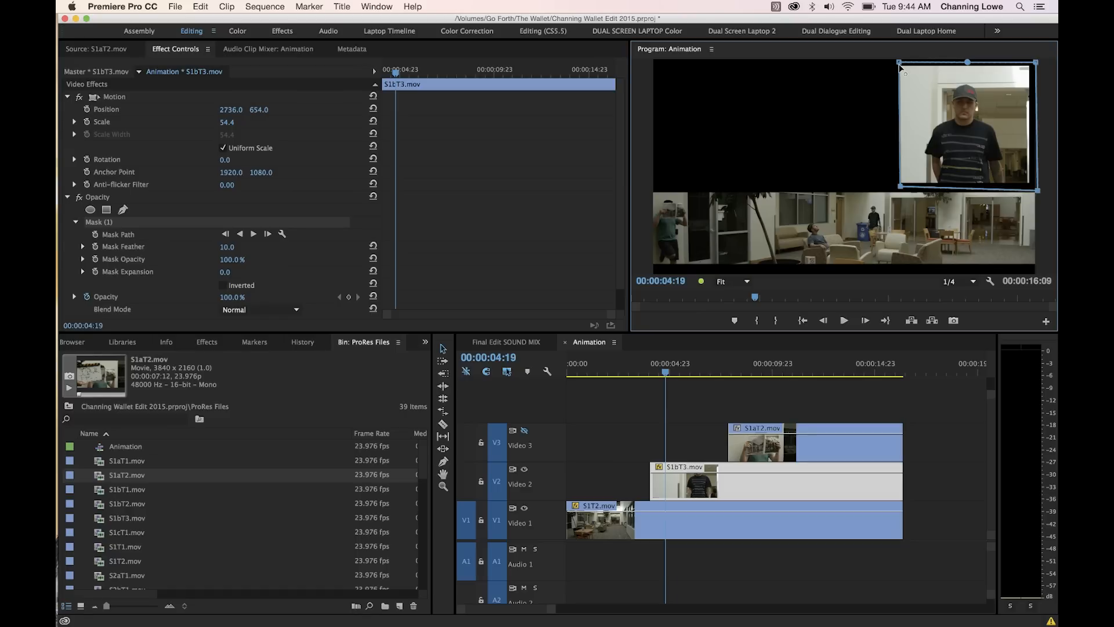
drag(900, 65, 845, 60)
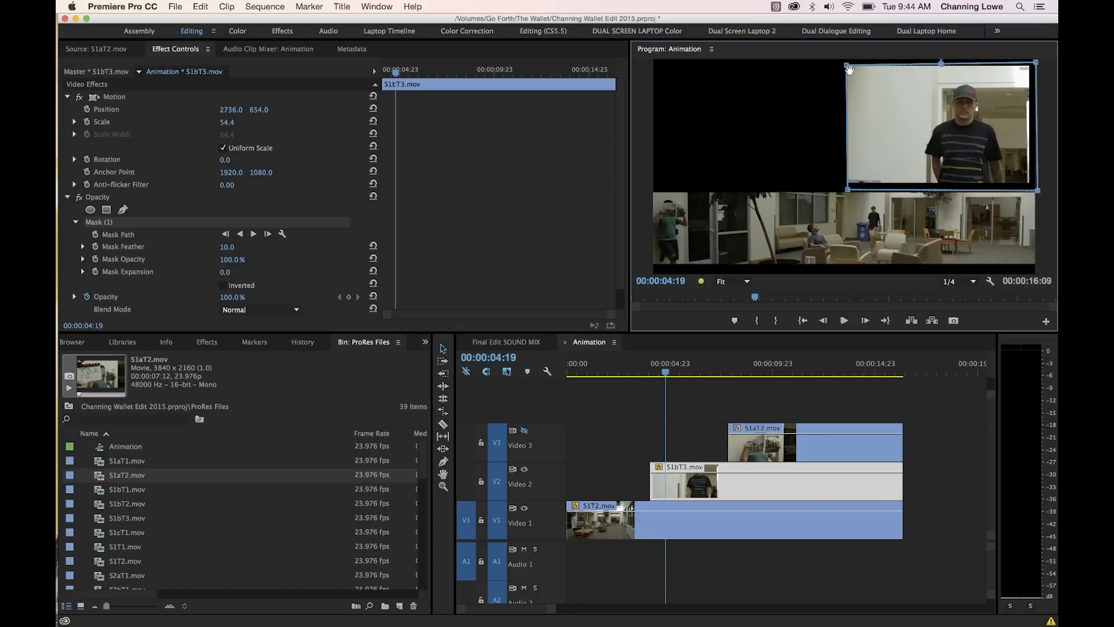
drag(847, 65, 848, 63)
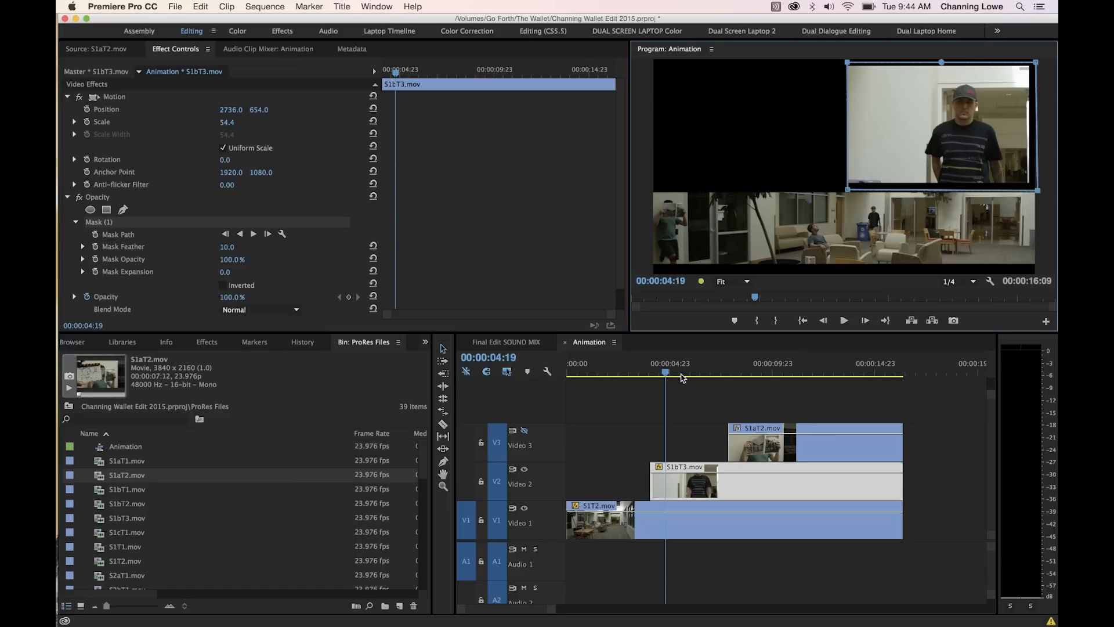
Play the sequence from shortly before S1bT3.mov starts to check the masked clip above the band
drag(683, 371, 647, 373)
key(space)
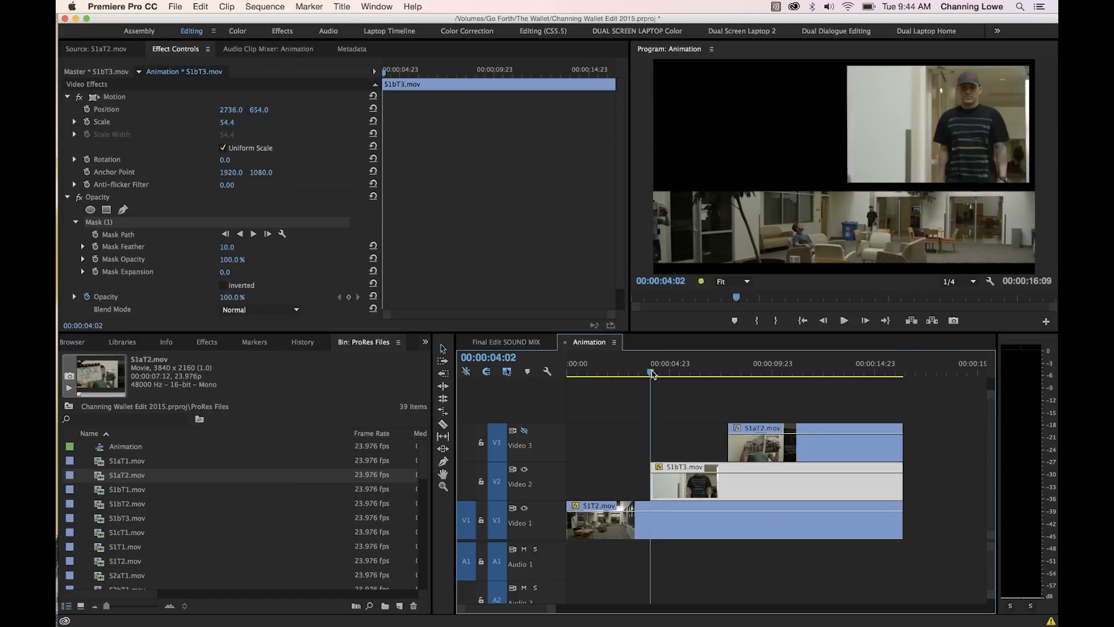
click(633, 375)
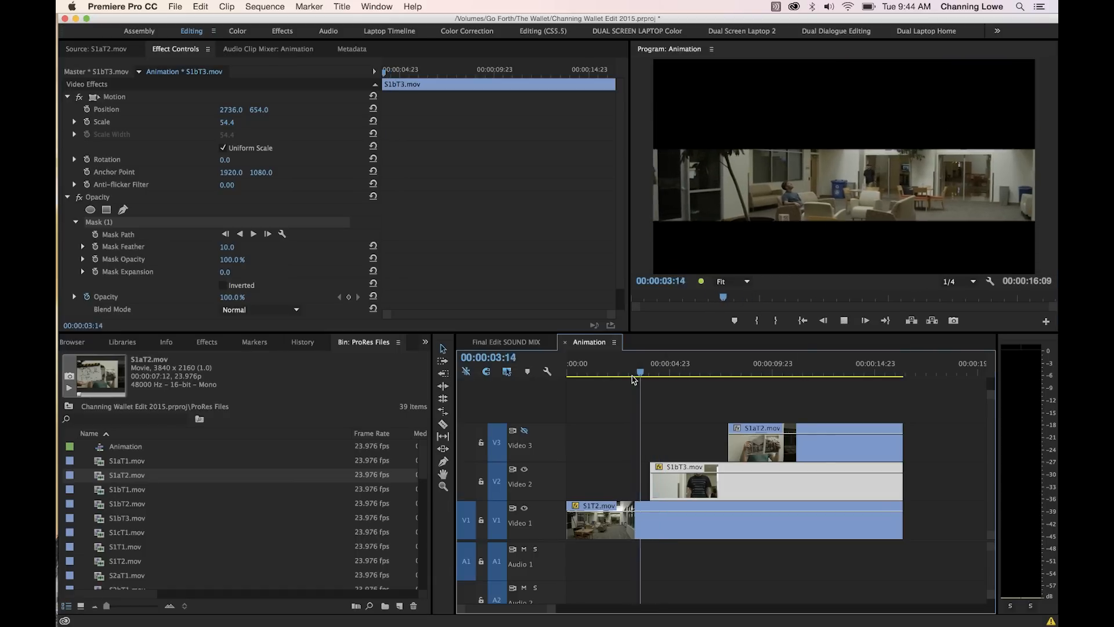
key(space)
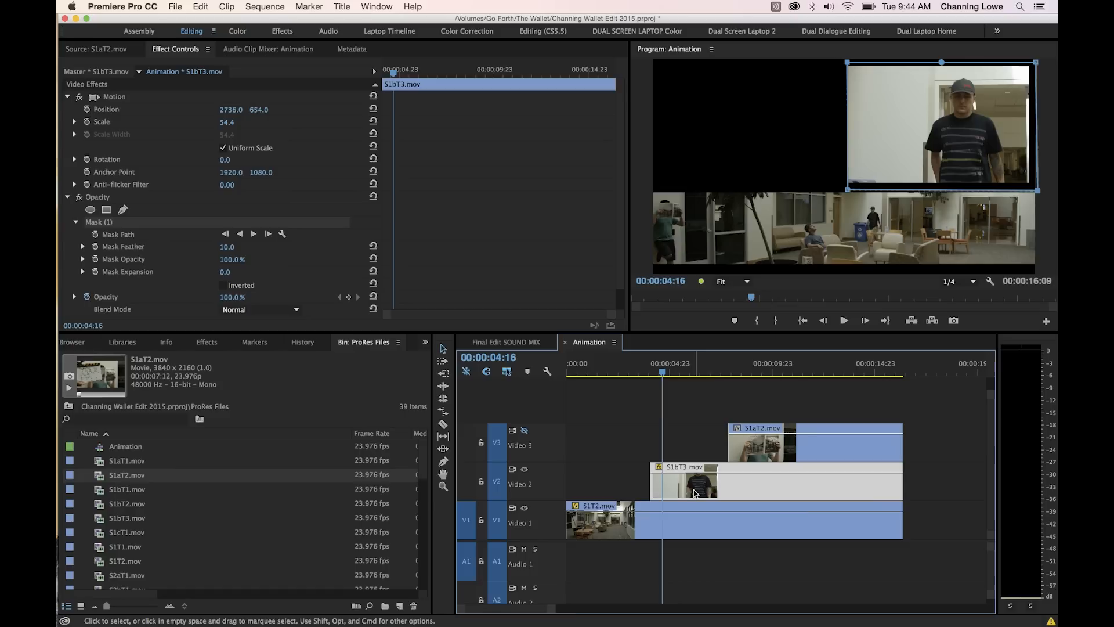
Add Position keyframes to S1bT3.mov at its first frame, 00:00:04:02, and at 00:00:04:17
click(676, 452)
click(683, 481)
click(380, 75)
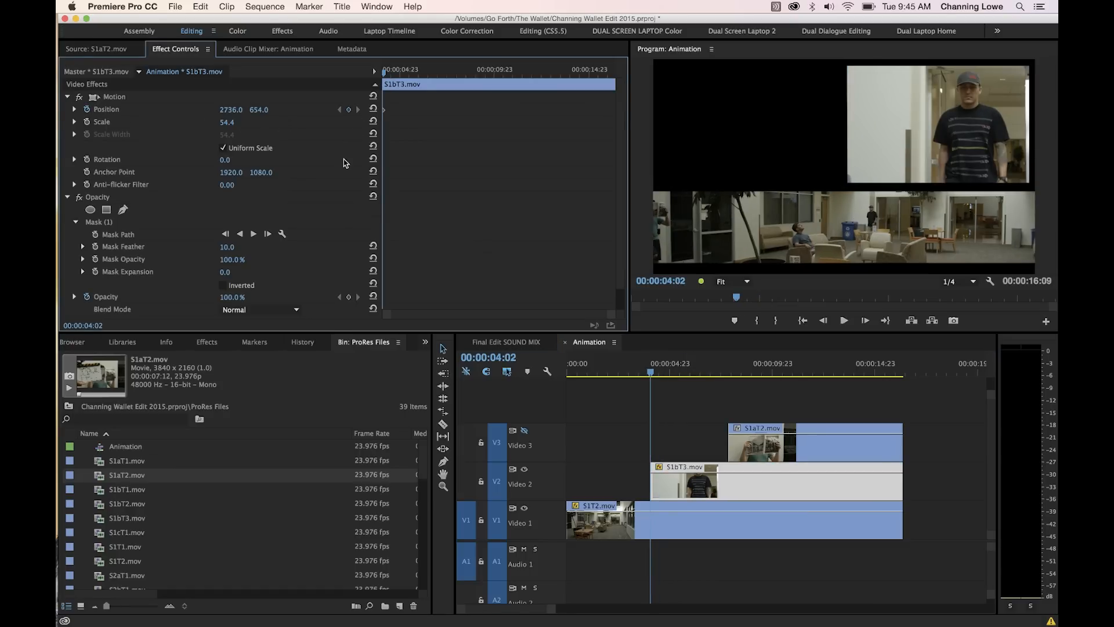
key(space)
key(space)
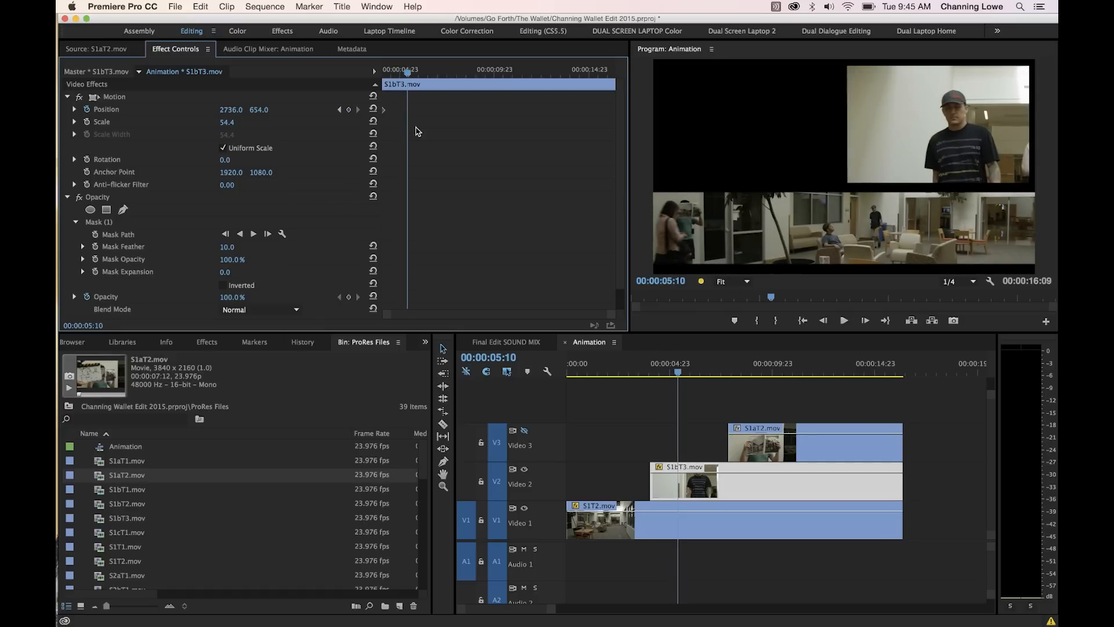
key(Up)
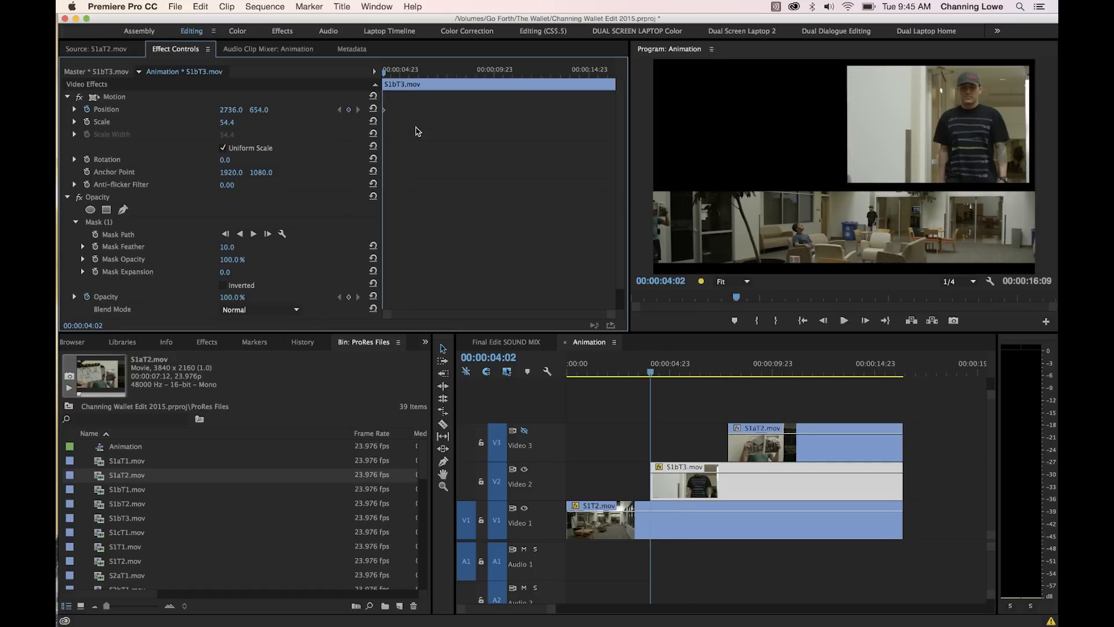
key(space)
key(space)
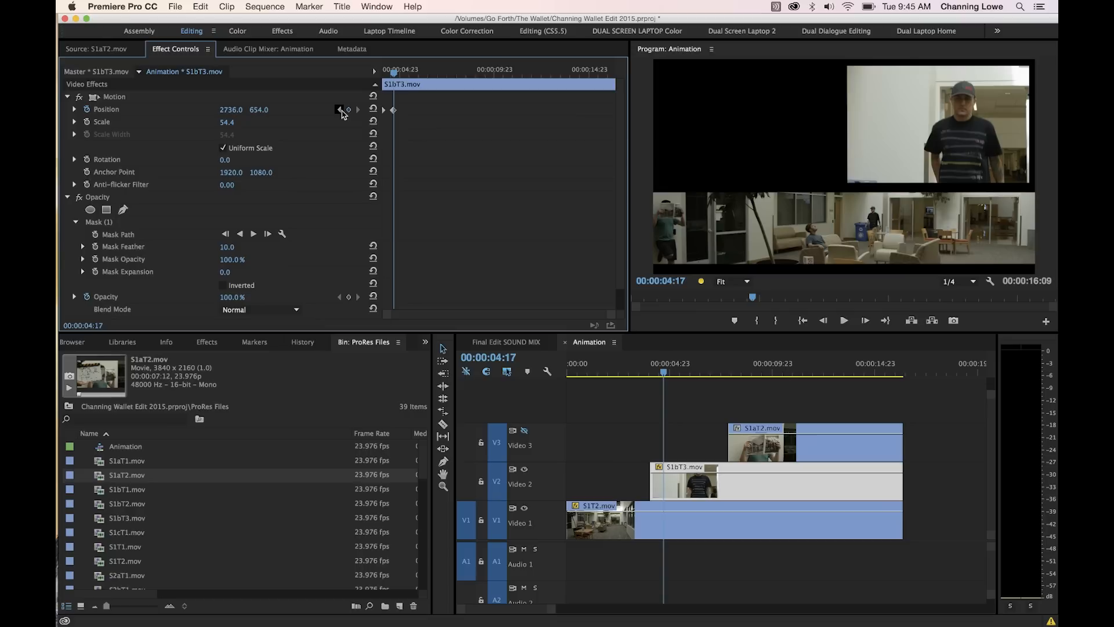
At the first frame of S1bT3.mov, shift its horizontal Position rightward out of the frame and play the slide-in
key(Up)
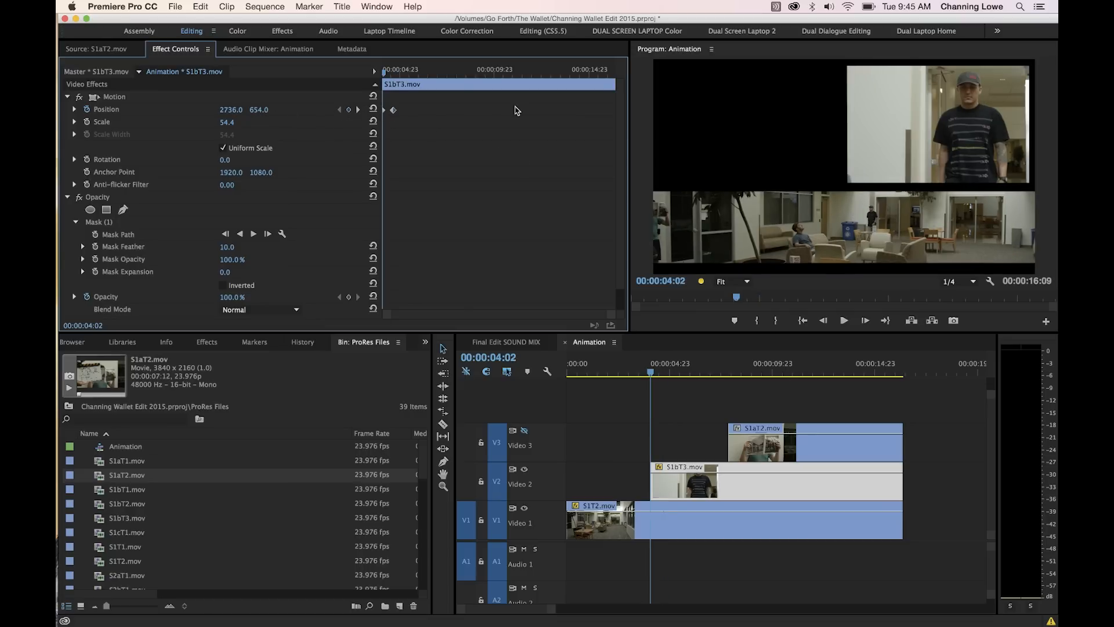
drag(261, 110, 262, 111)
key(super+z)
drag(231, 109, 341, 110)
key(space)
key(space)
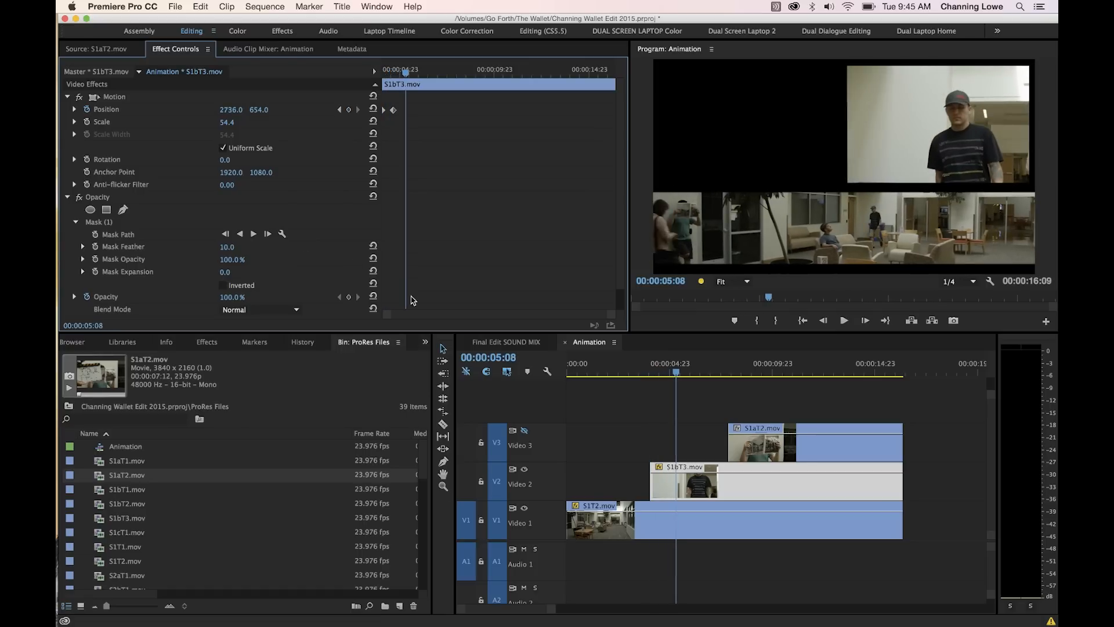
Extend the start of S1aT2.mov back to 00:00:06:07 and show Video 3
key(space)
key(space)
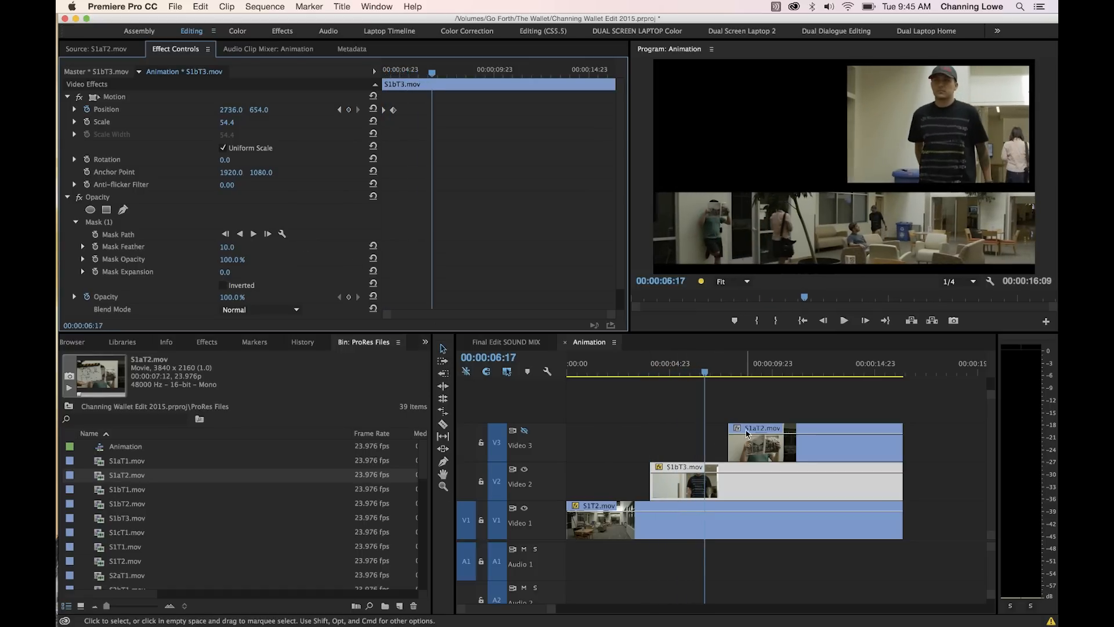
drag(737, 439, 705, 439)
drag(726, 394, 745, 433)
drag(700, 370, 688, 370)
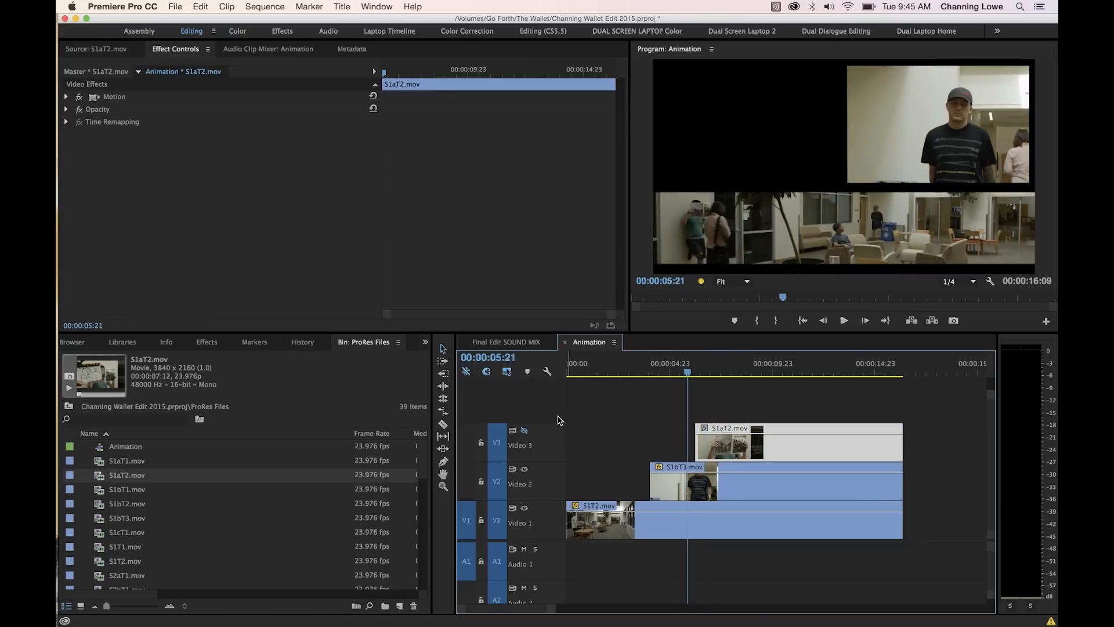
click(527, 430)
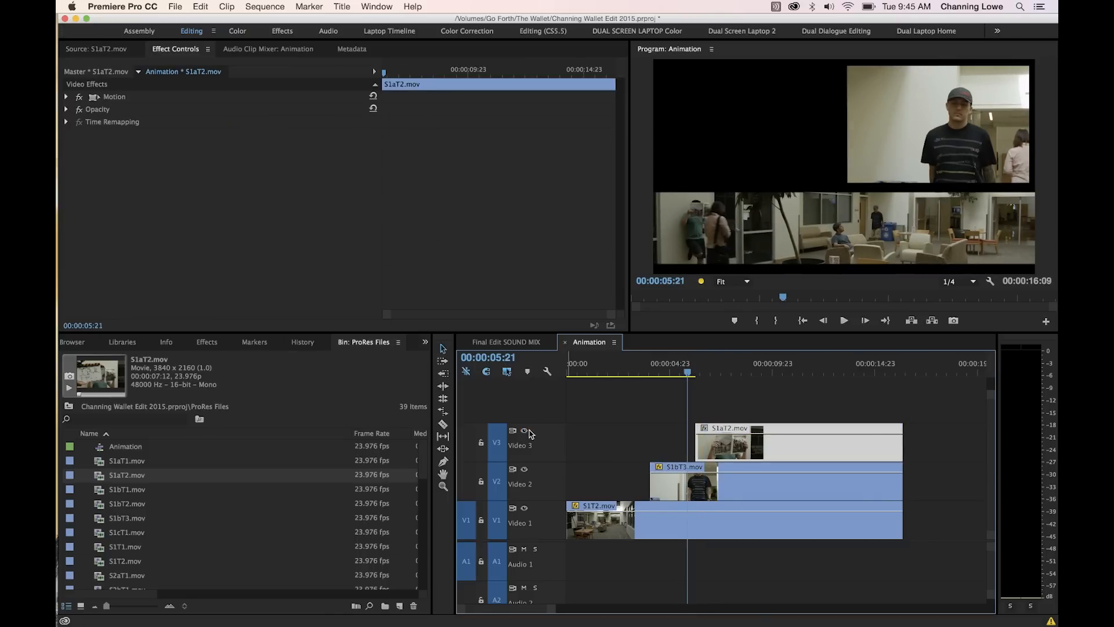
click(702, 371)
click(93, 97)
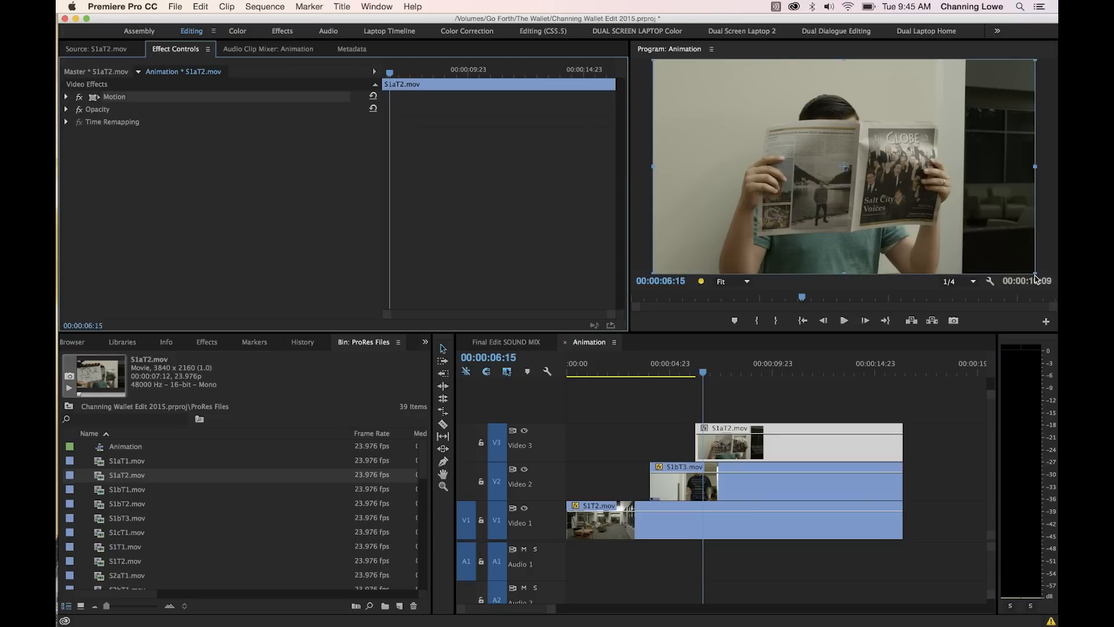
drag(1035, 272, 1008, 266)
key(super+z)
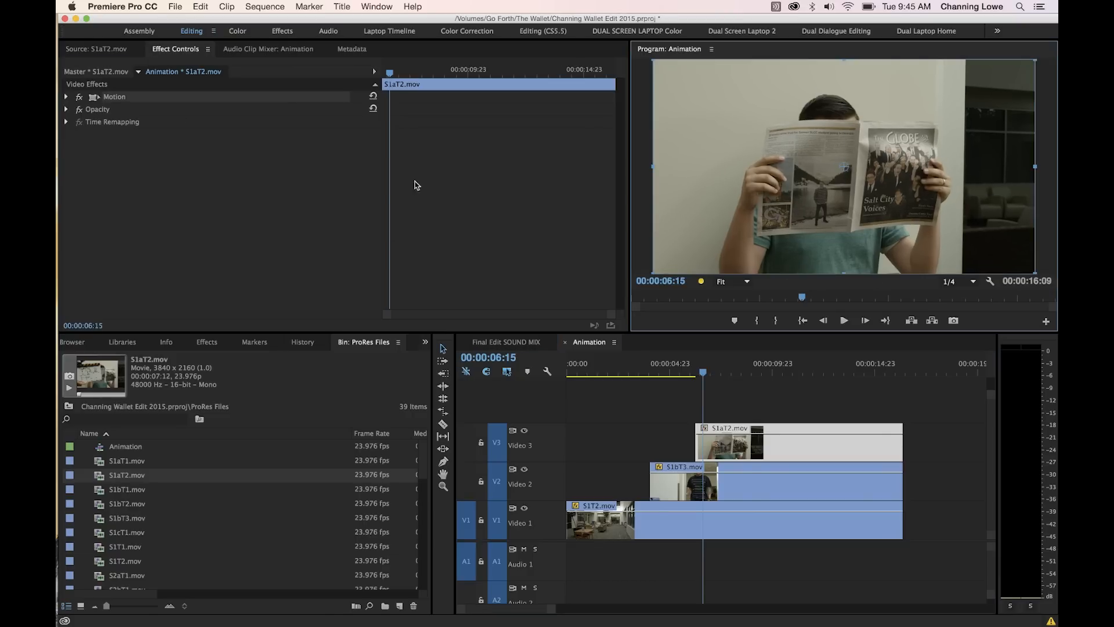
Check the scale of S1bT3.mov and set the Scale of S1aT2.mov to the same 54.4
click(673, 370)
click(697, 485)
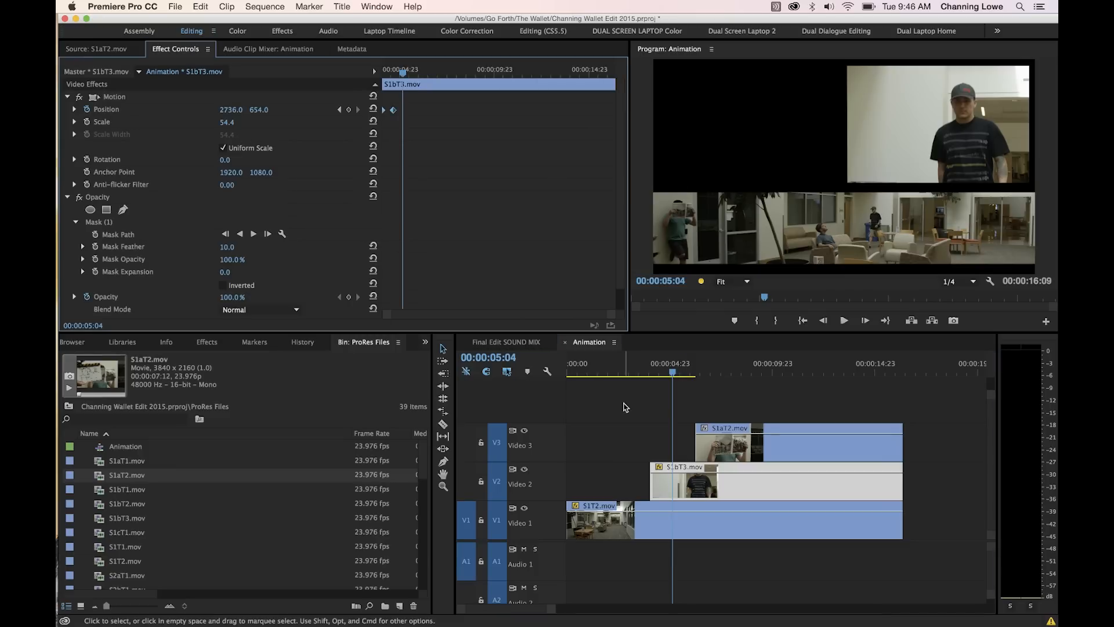
click(715, 370)
click(729, 444)
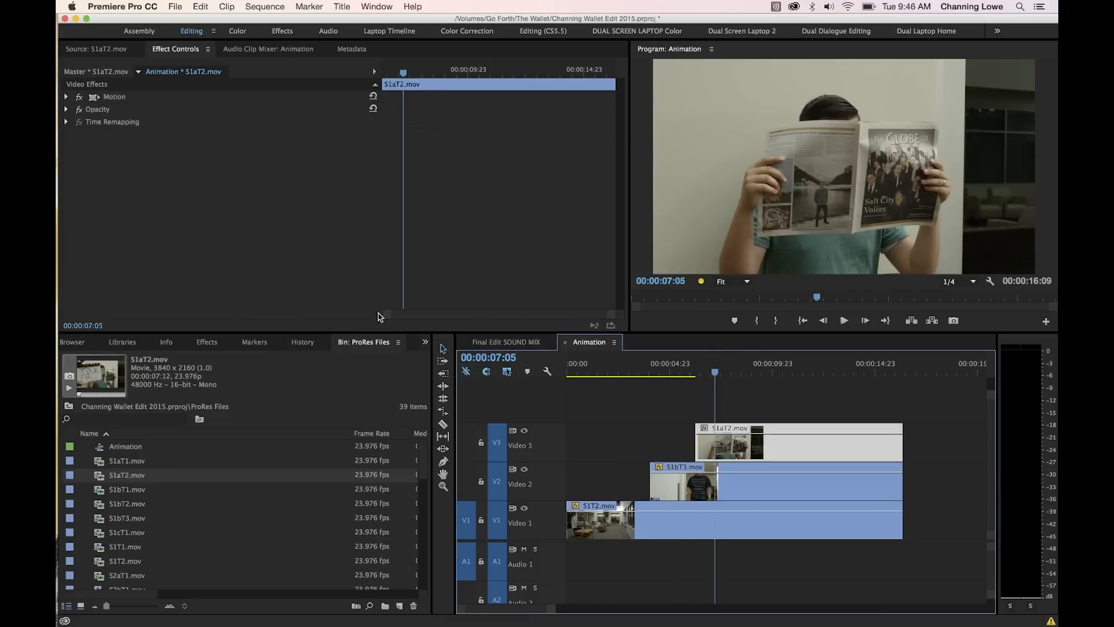
click(66, 96)
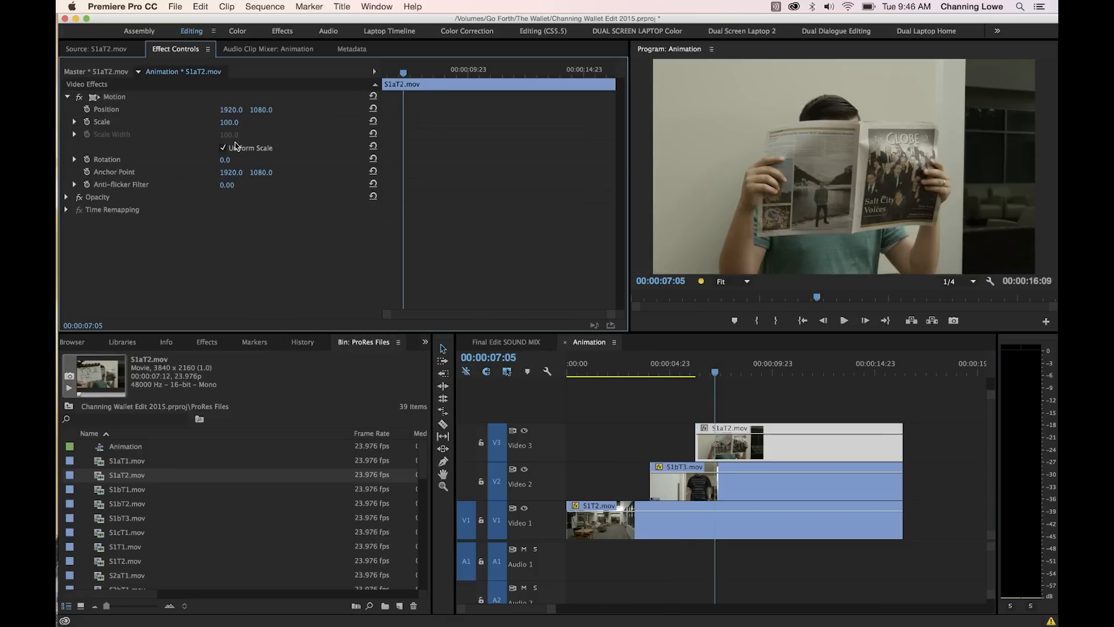
click(227, 123)
key(Return)
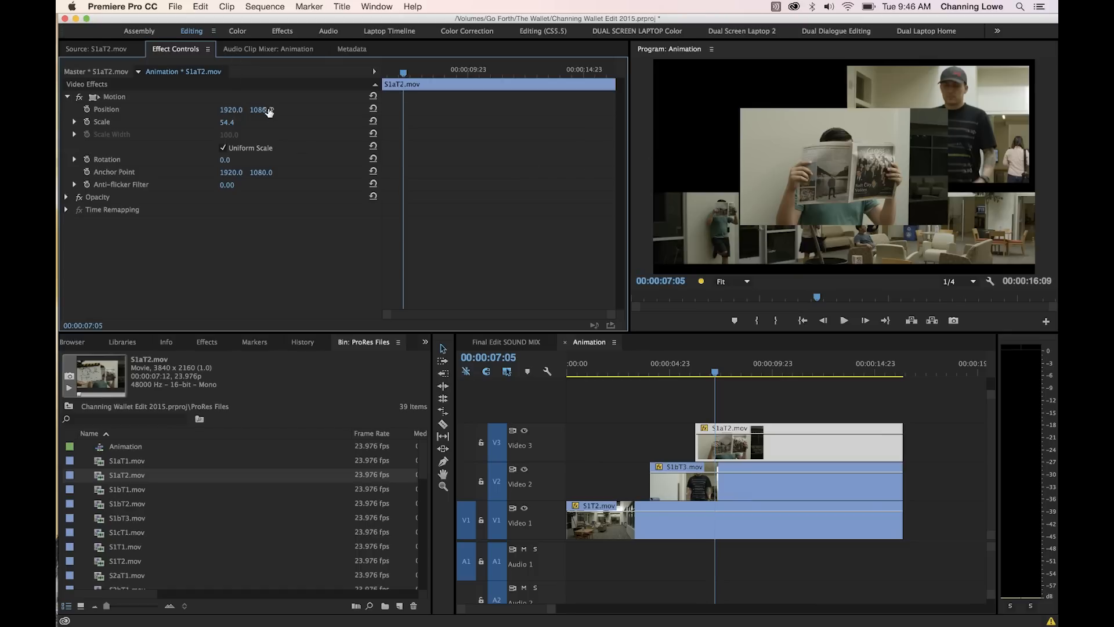
At 00:00:06:07, set the Position of S1aT2.mov to 1099, 654, level with S1bT3.mov
click(682, 478)
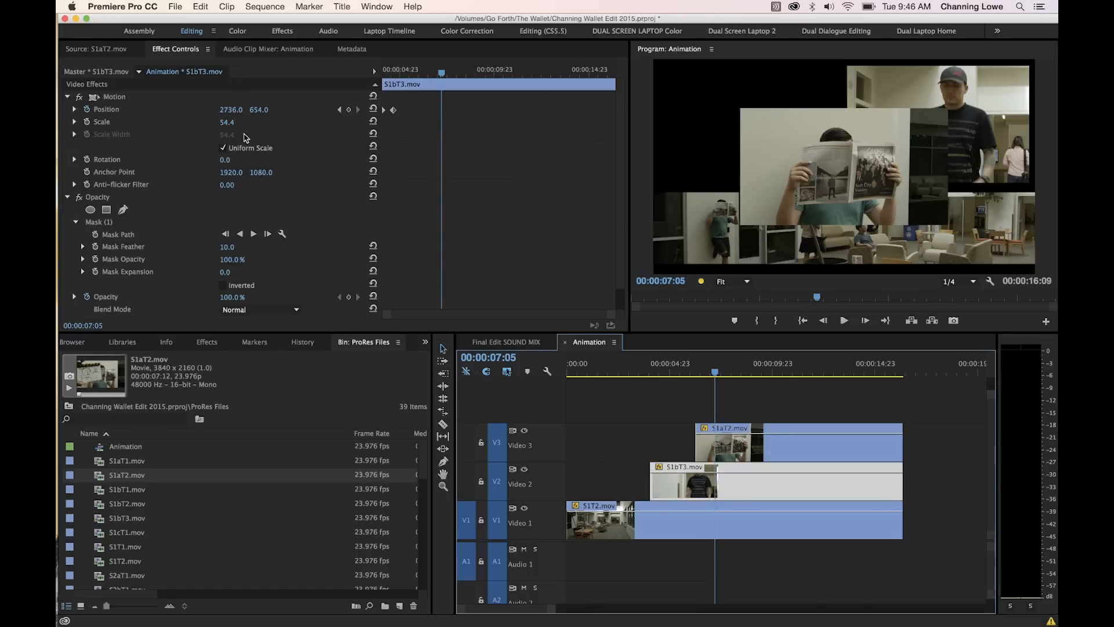
key(Up)
click(713, 490)
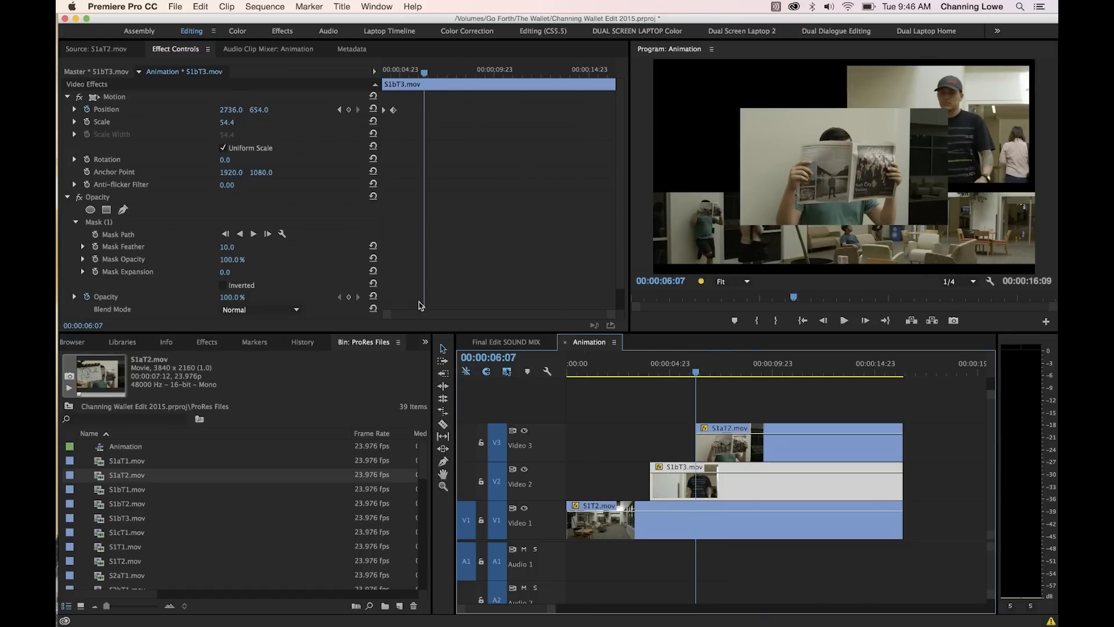
click(259, 110)
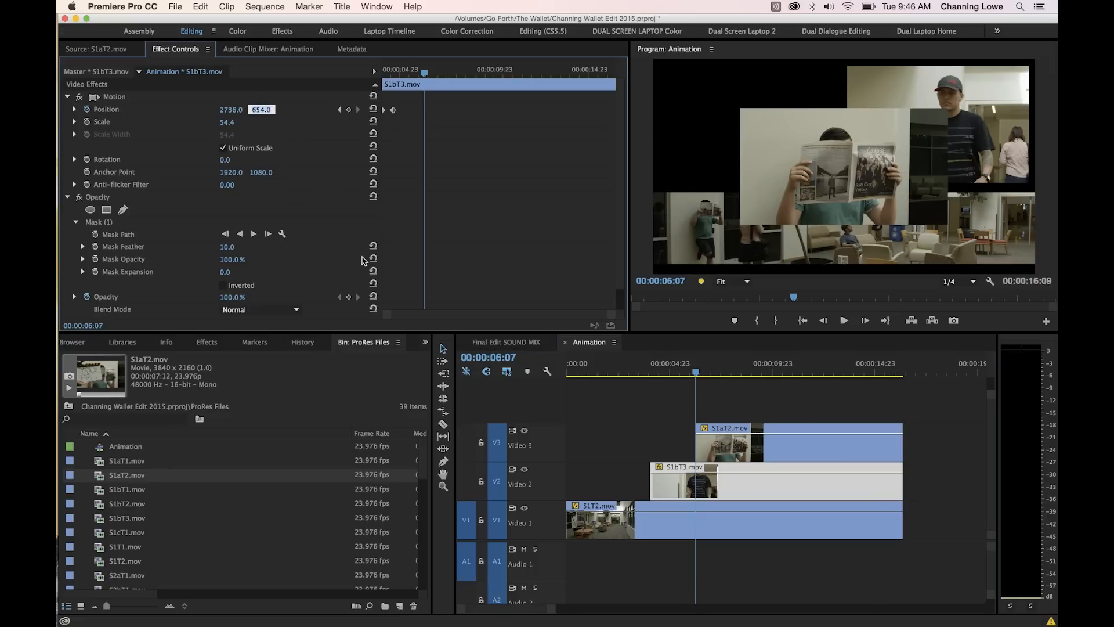
click(741, 459)
click(261, 110)
key(Return)
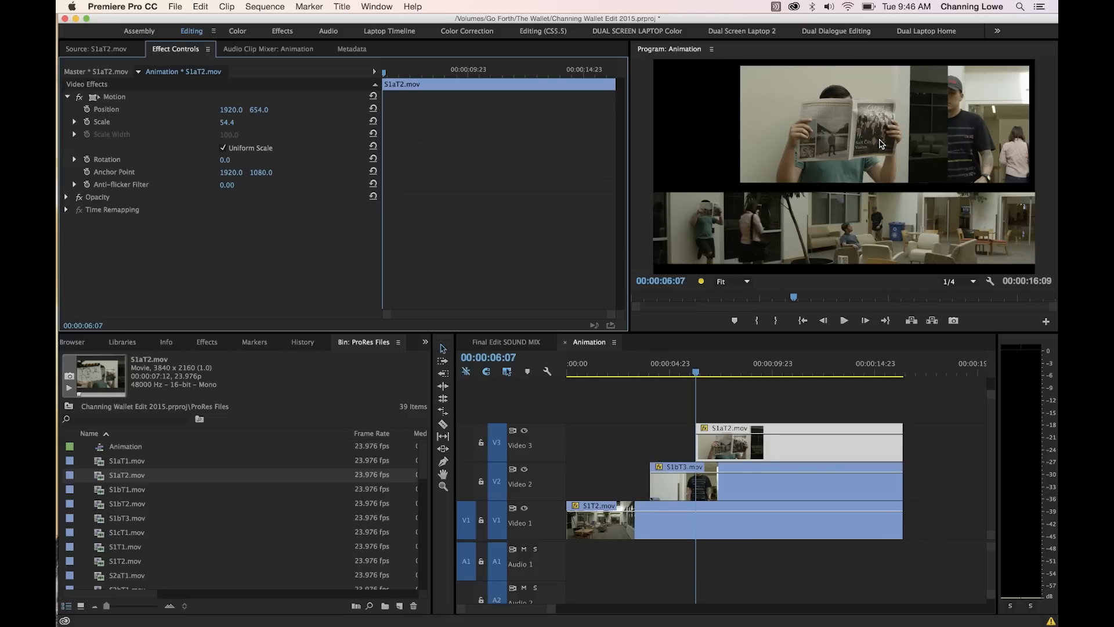
drag(231, 109, 111, 110)
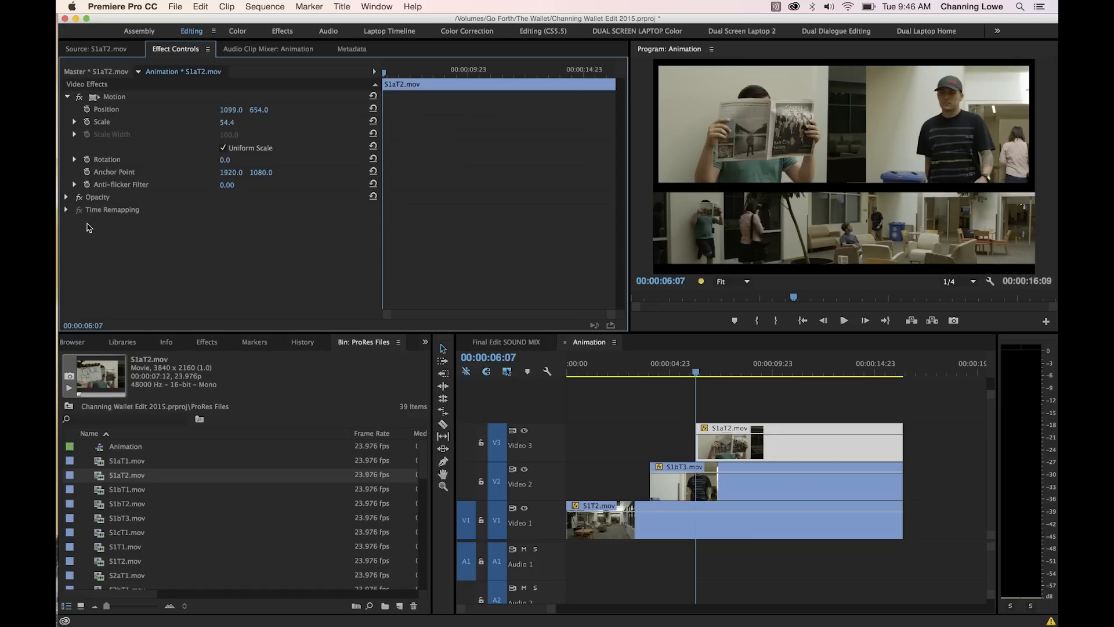
Add a rectangular Opacity mask to S1aT2.mov and stretch its corners around the newspaper shot, stopping just short of the S1bT3.mov panel
click(66, 198)
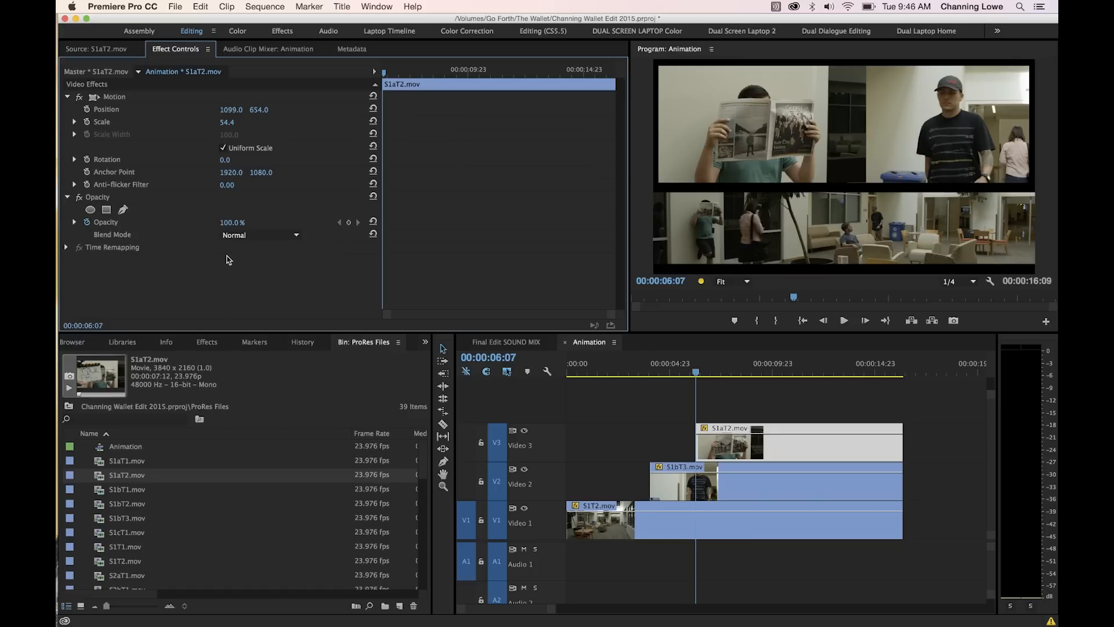
click(106, 209)
drag(738, 110, 740, 111)
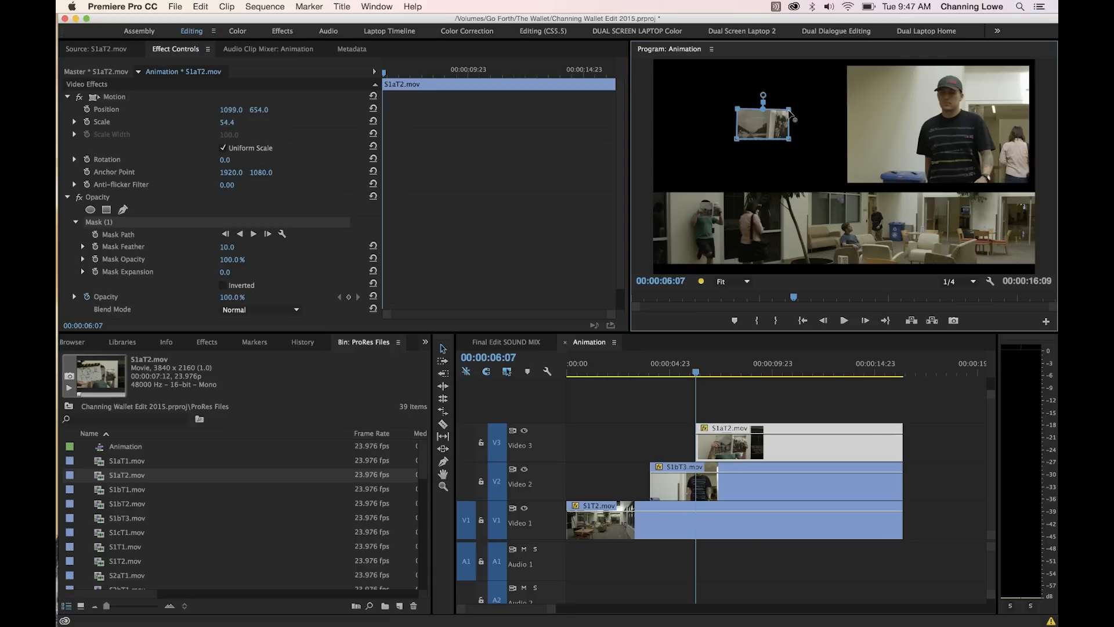
drag(789, 111, 784, 61)
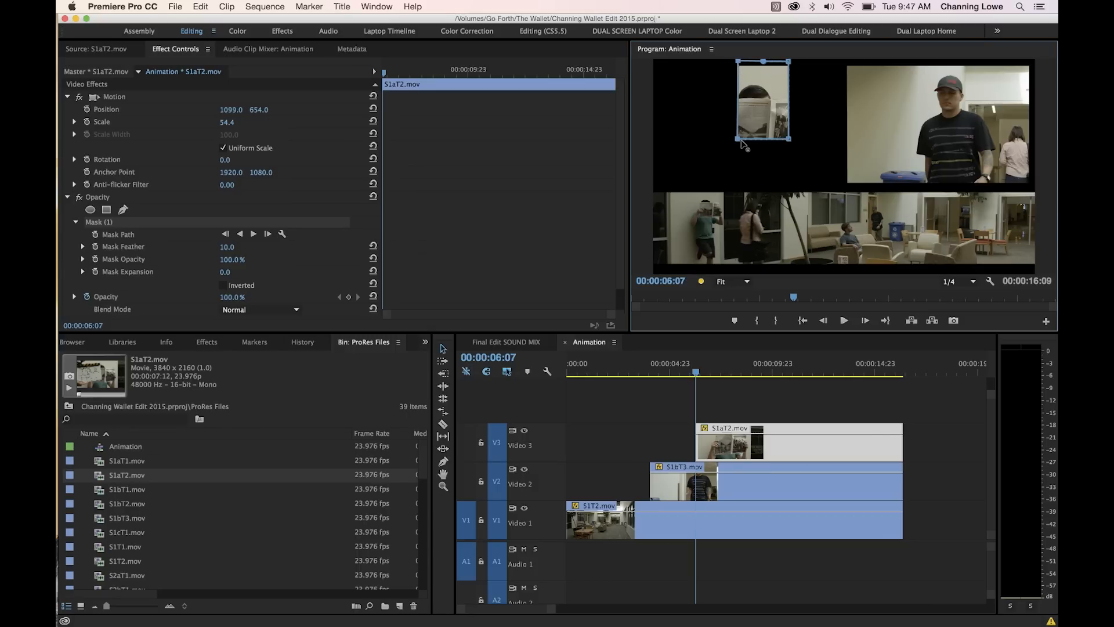
drag(738, 140, 643, 142)
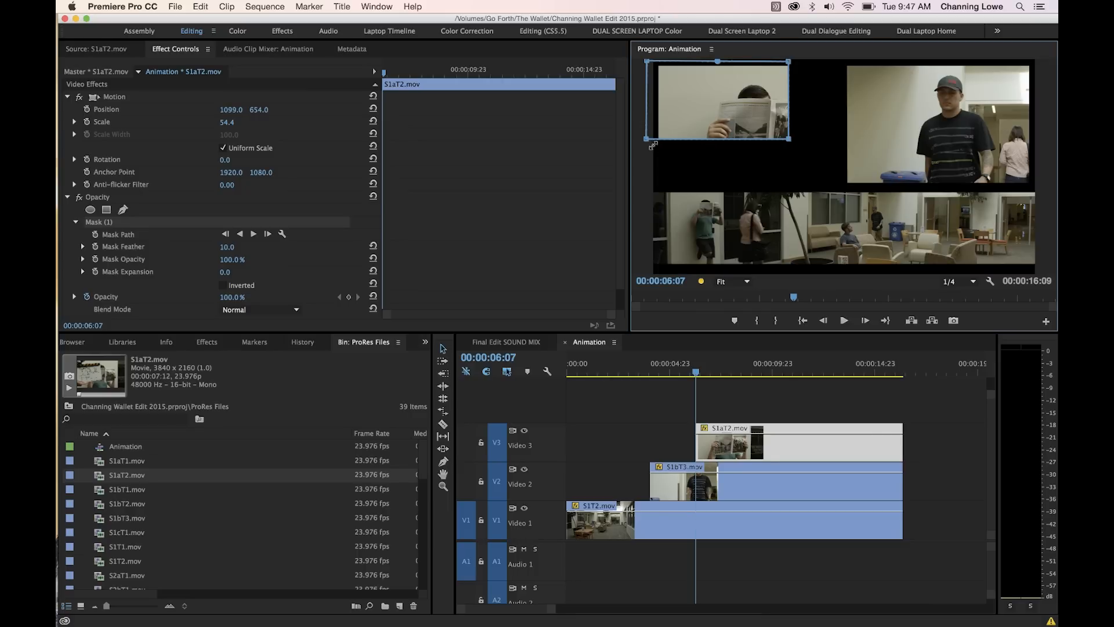
drag(647, 143, 647, 186)
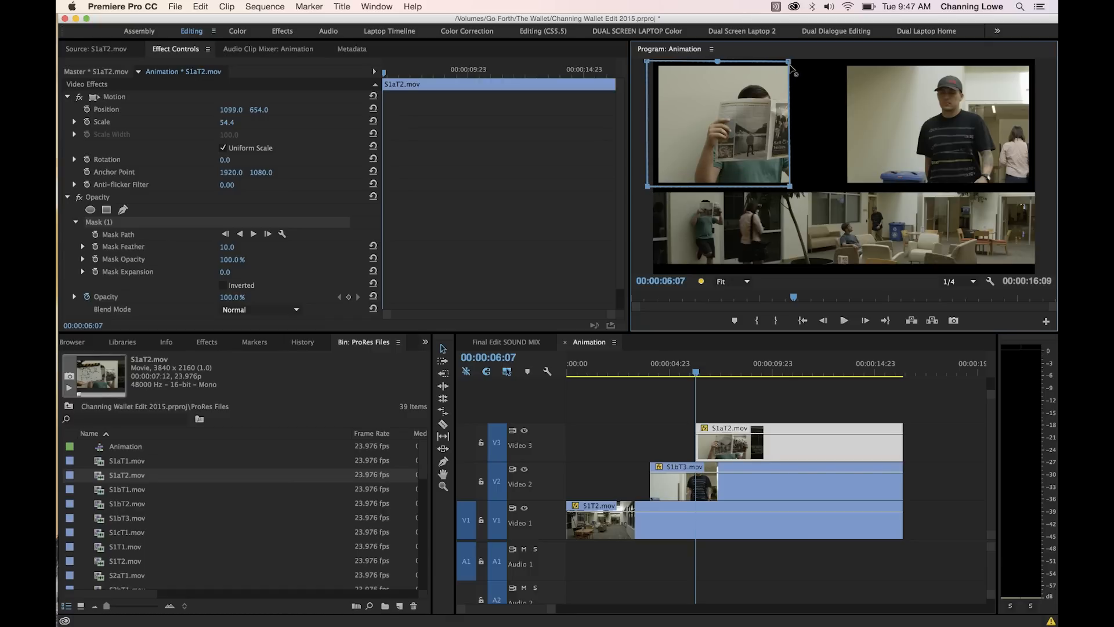
drag(789, 60, 791, 63)
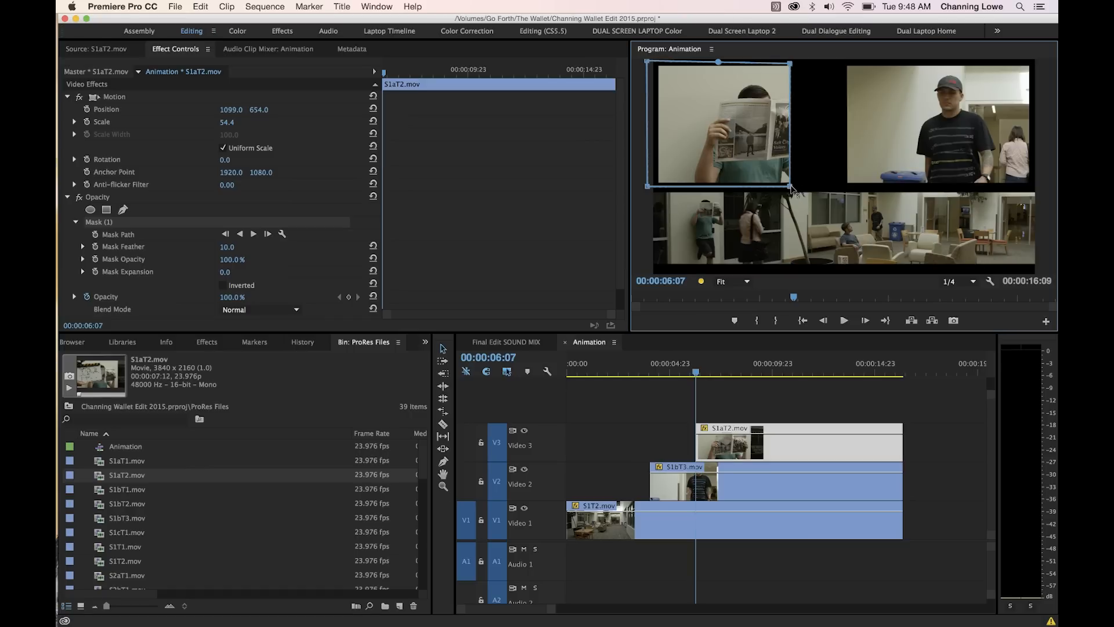
drag(790, 187, 839, 185)
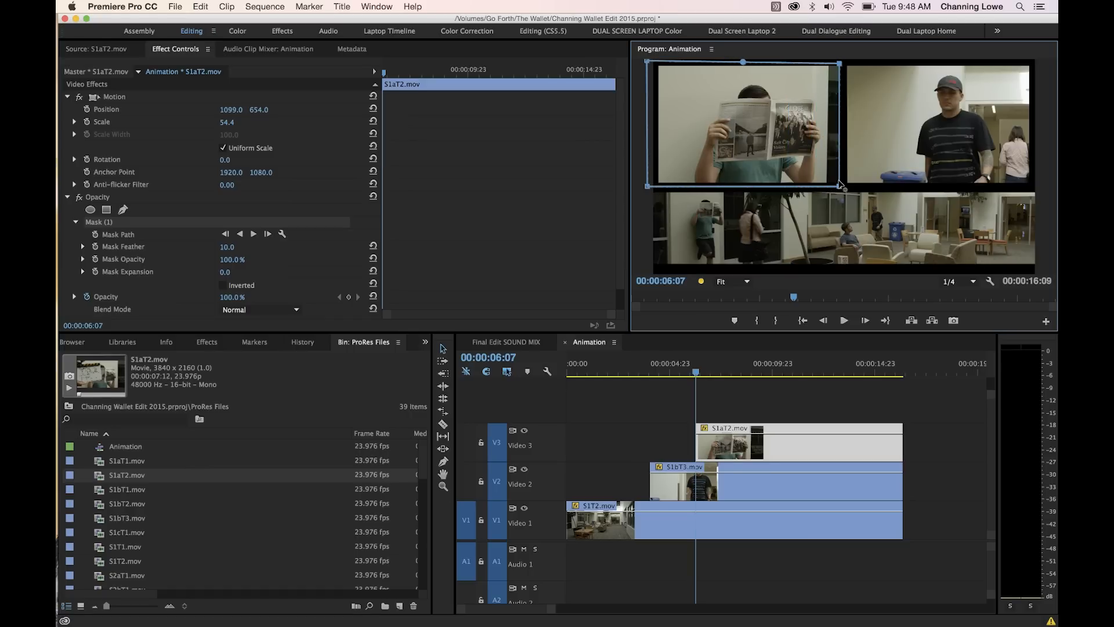
Turn on Position keyframing for S1aT2.mov at its first frame, 00:00:06:07
click(679, 373)
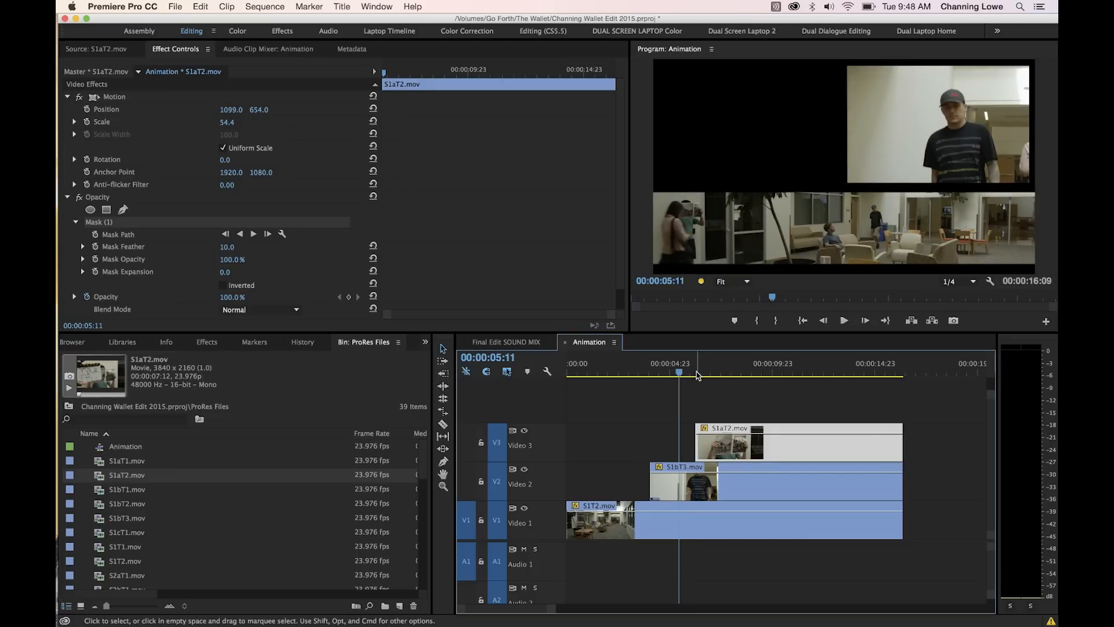
click(698, 372)
click(732, 453)
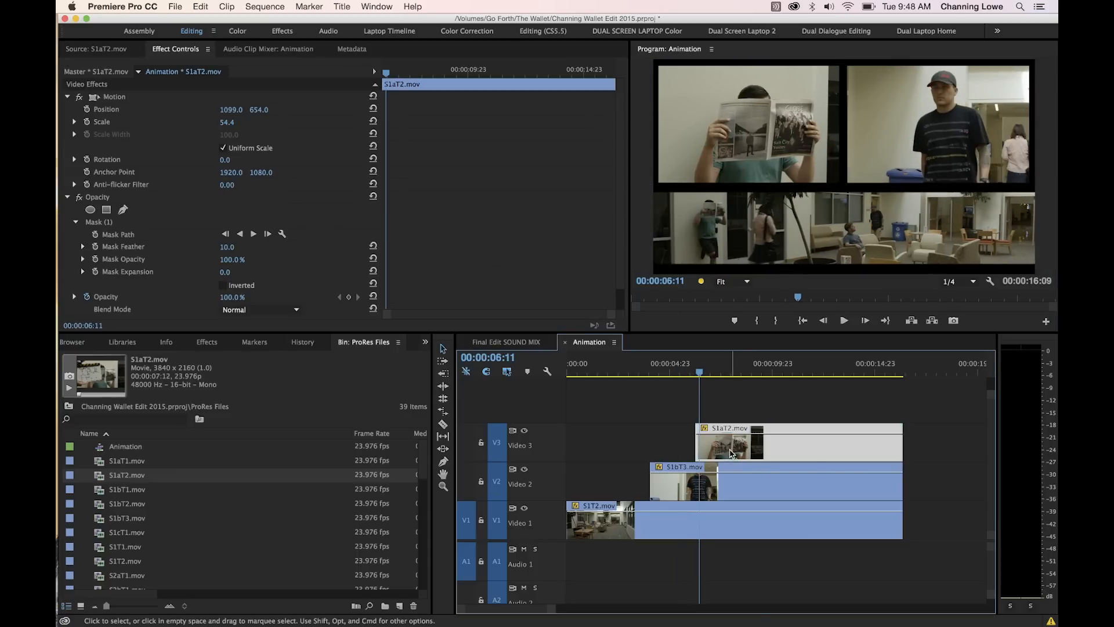
key(Home)
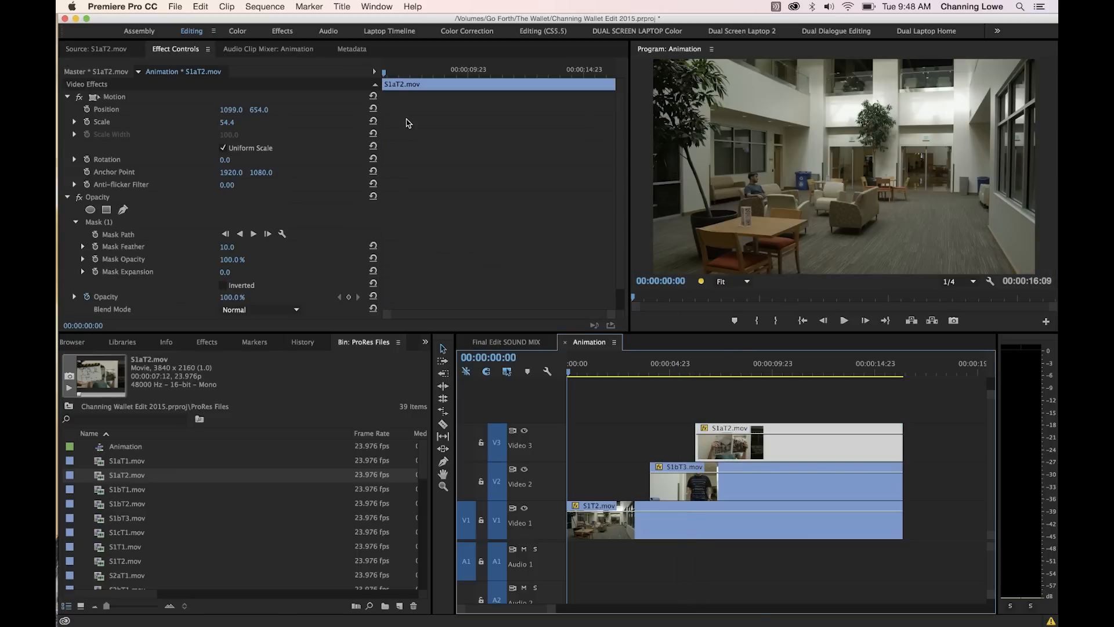
key(Down)
key(Down)
click(86, 109)
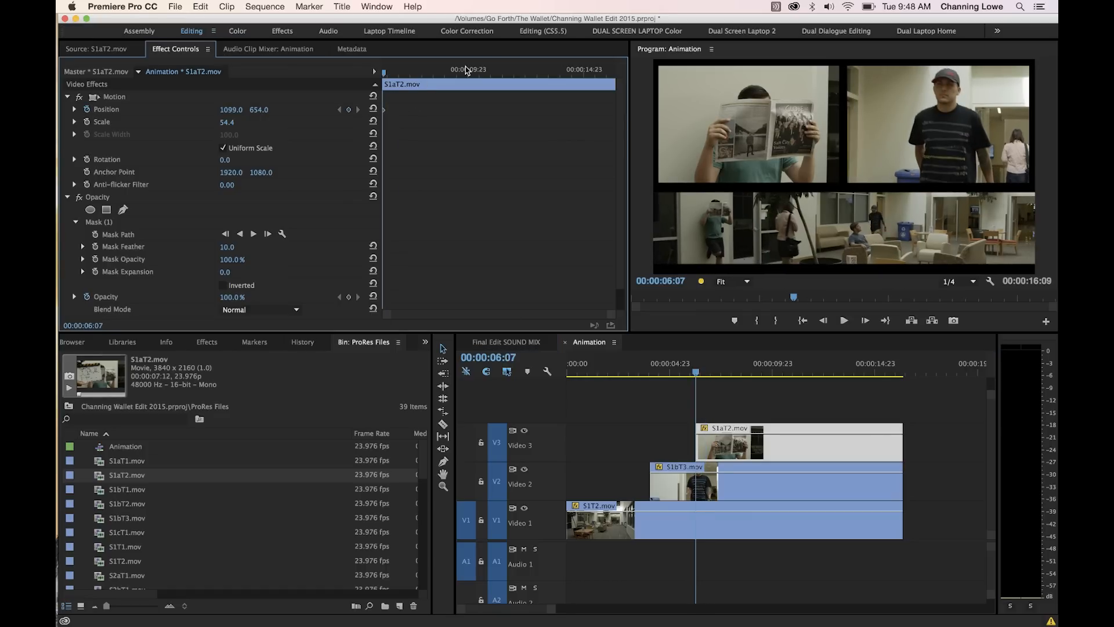
Add a second Position keyframe to S1aT2.mov 15 frames on, at 00:00:06:22
key(space)
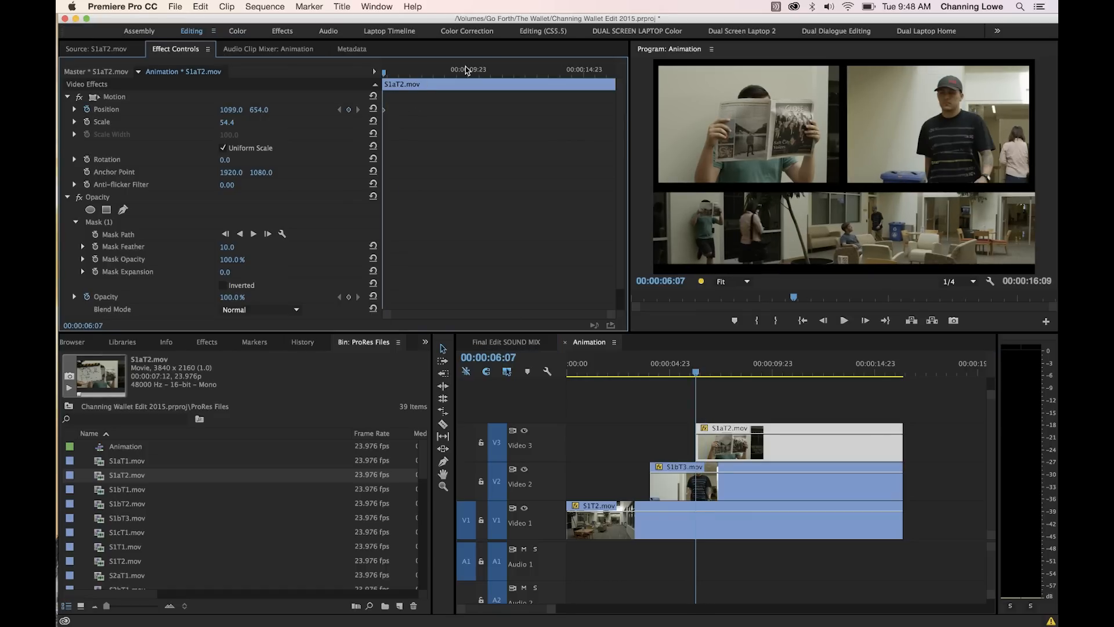
key(shift+Right)
key(shift+Right)
key(shift+Right)
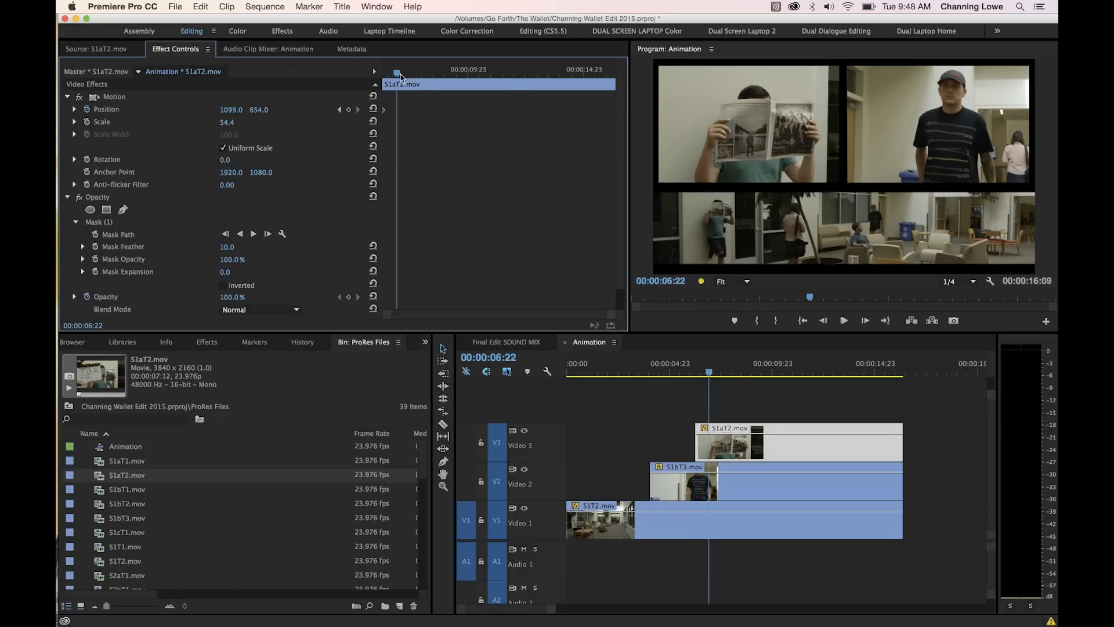
click(350, 109)
At the first keyframe of S1aT2.mov, shift its horizontal Position leftward out of the frame and play the slide-in
key(Up)
drag(231, 110, 110, 110)
click(632, 367)
key(space)
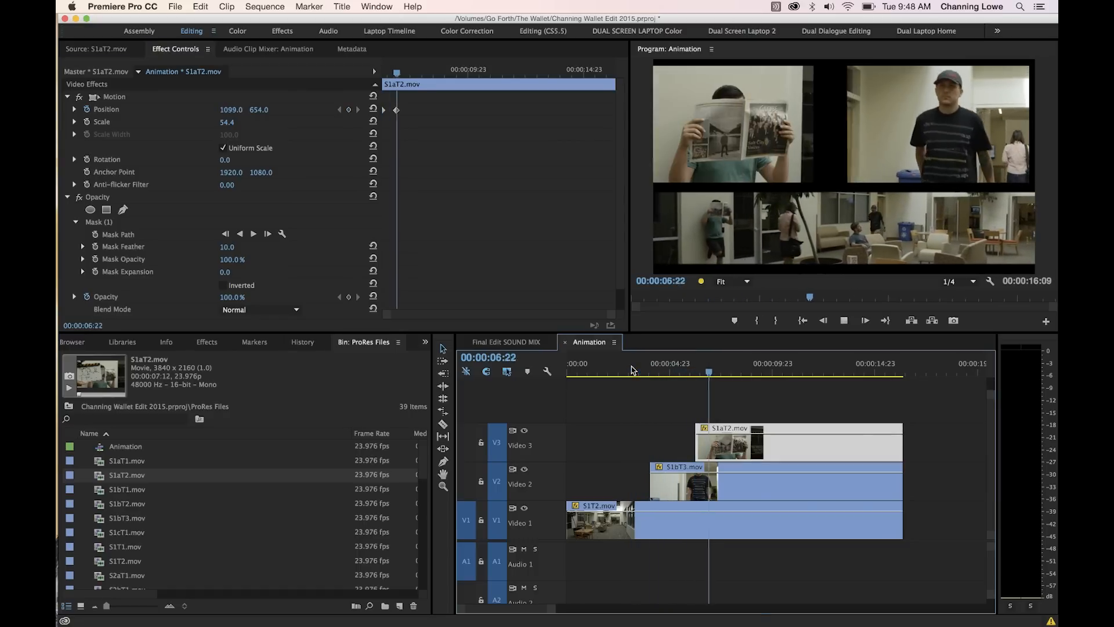
key(space)
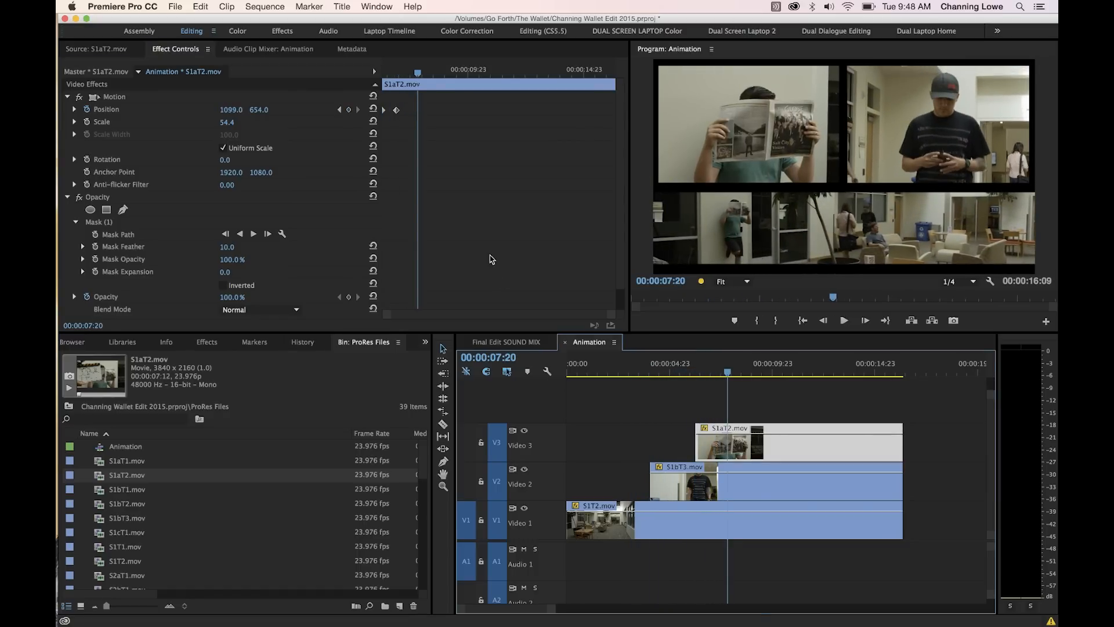
Set the temporal interpolation of S1aT2.mov's second Position keyframe to Ease In
click(397, 111)
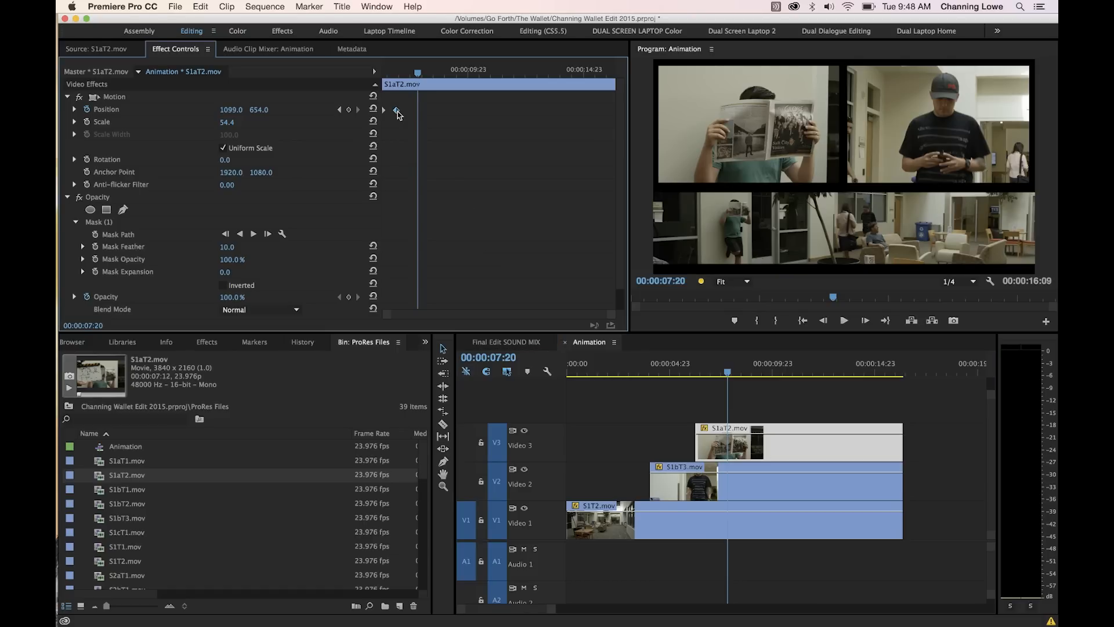
click(738, 406)
click(737, 441)
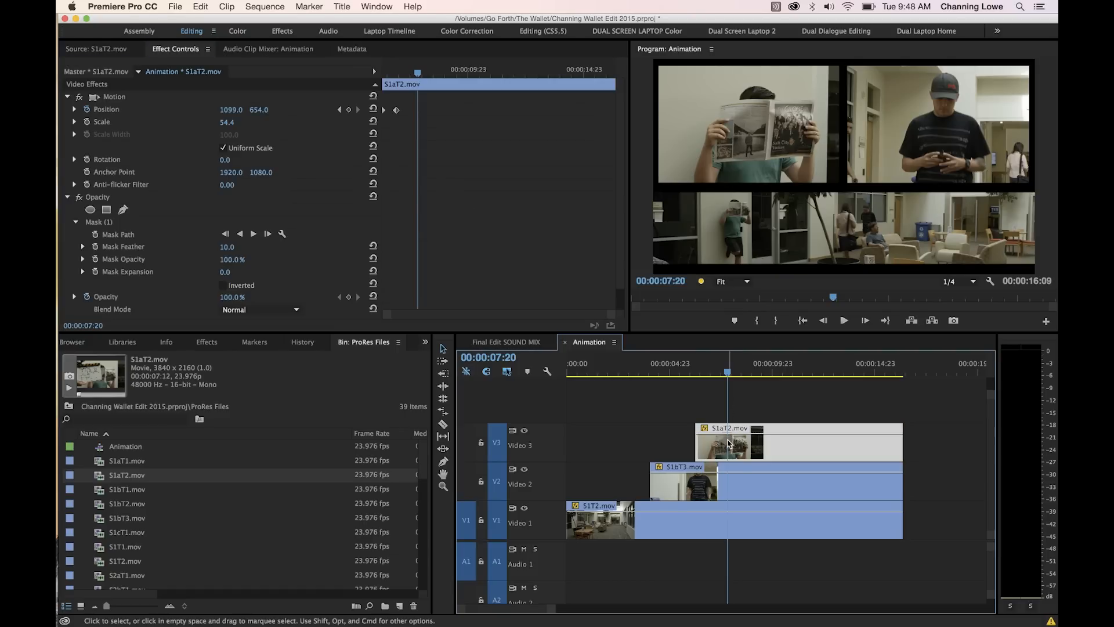
right_click(397, 109)
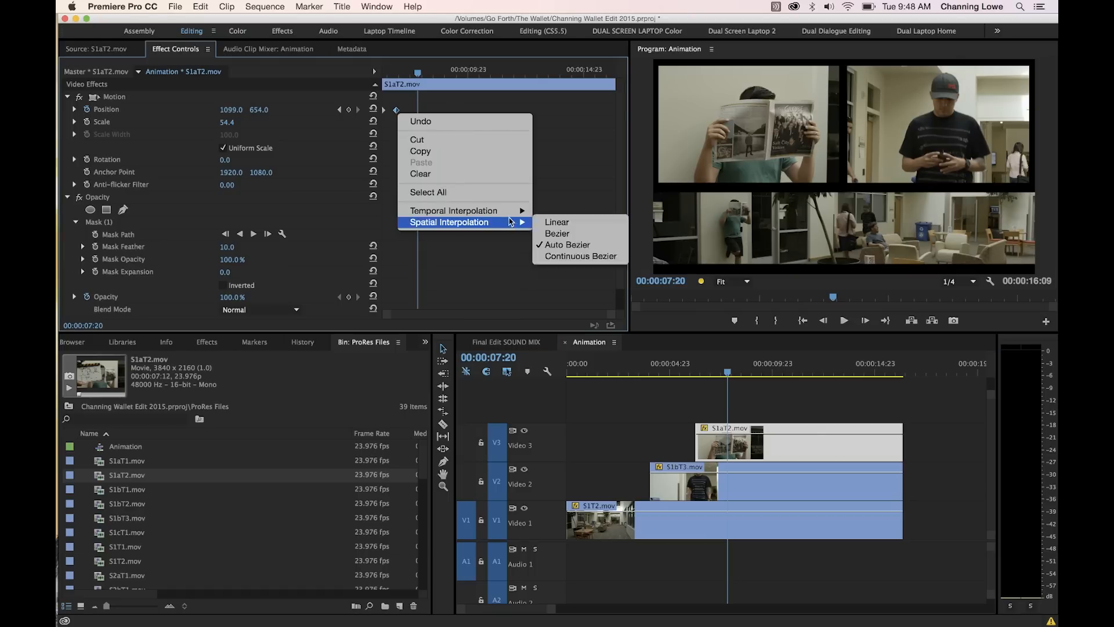
mouse_move(499, 211)
click(561, 277)
Set the temporal interpolation of S1bT3.mov's second Position keyframe to Ease Out
click(695, 479)
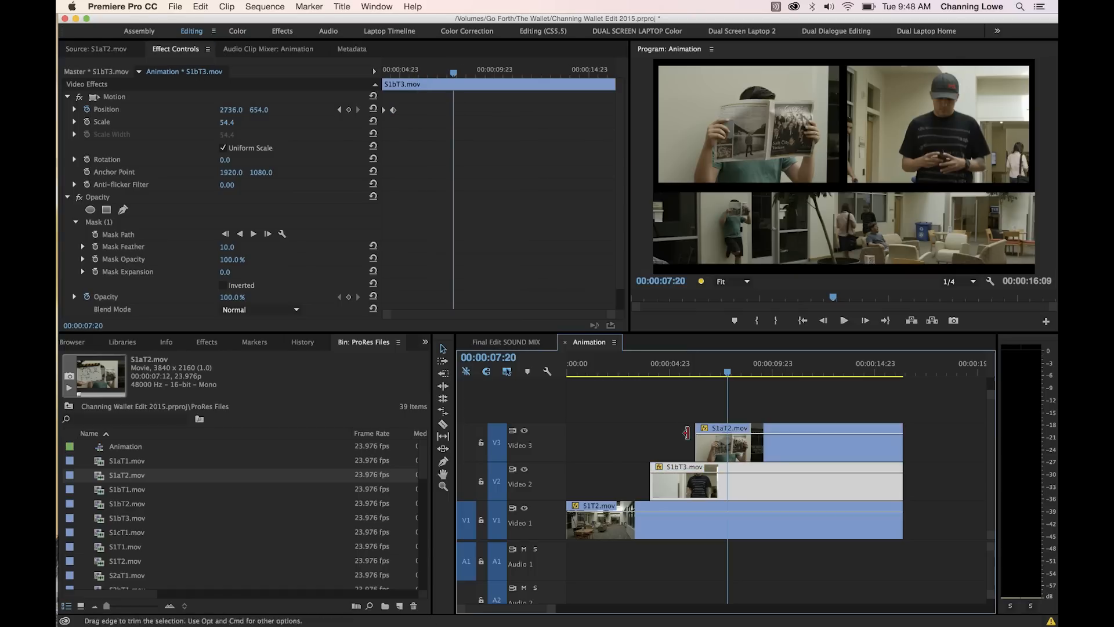
click(679, 365)
click(394, 110)
right_click(394, 110)
mouse_move(499, 211)
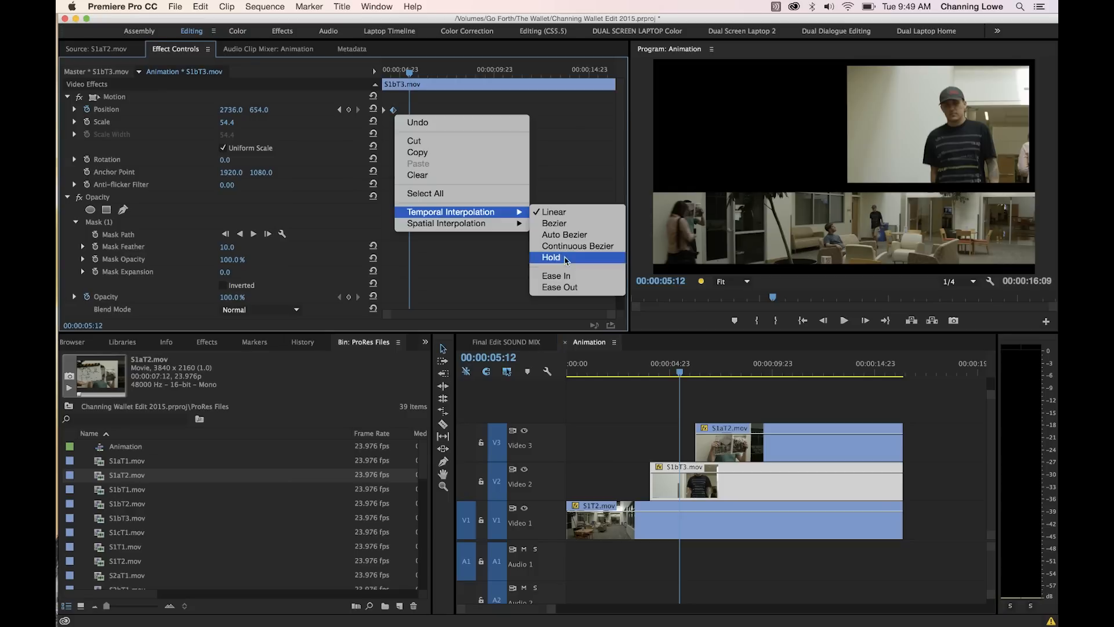
click(560, 286)
Apply Ease Out to the first Position keyframe of S1T2.mov and Ease In to the second
click(613, 372)
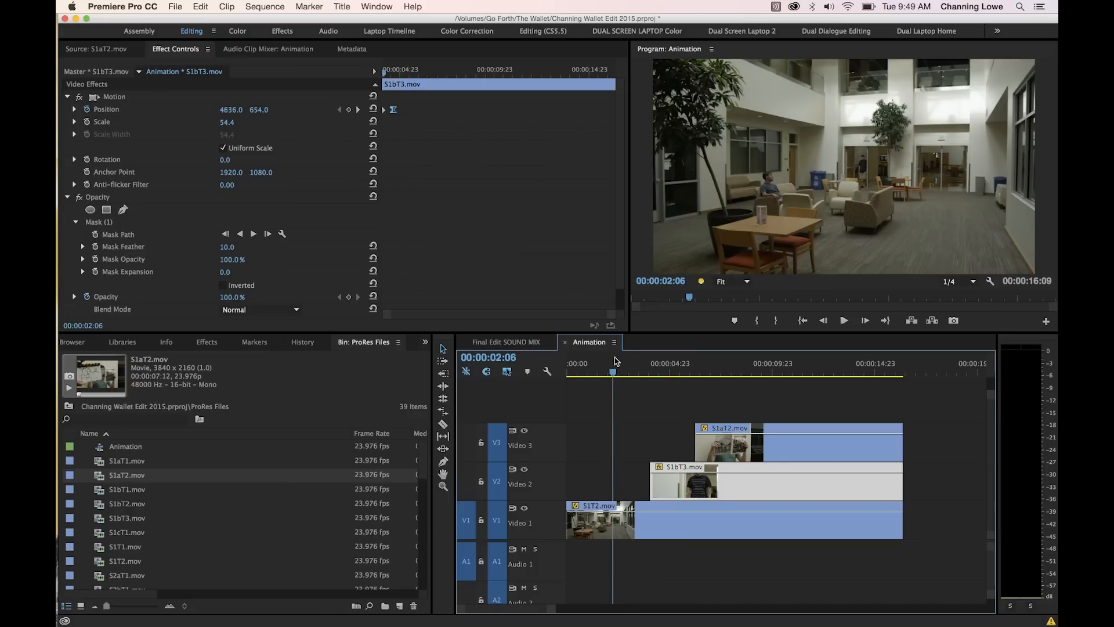
click(626, 529)
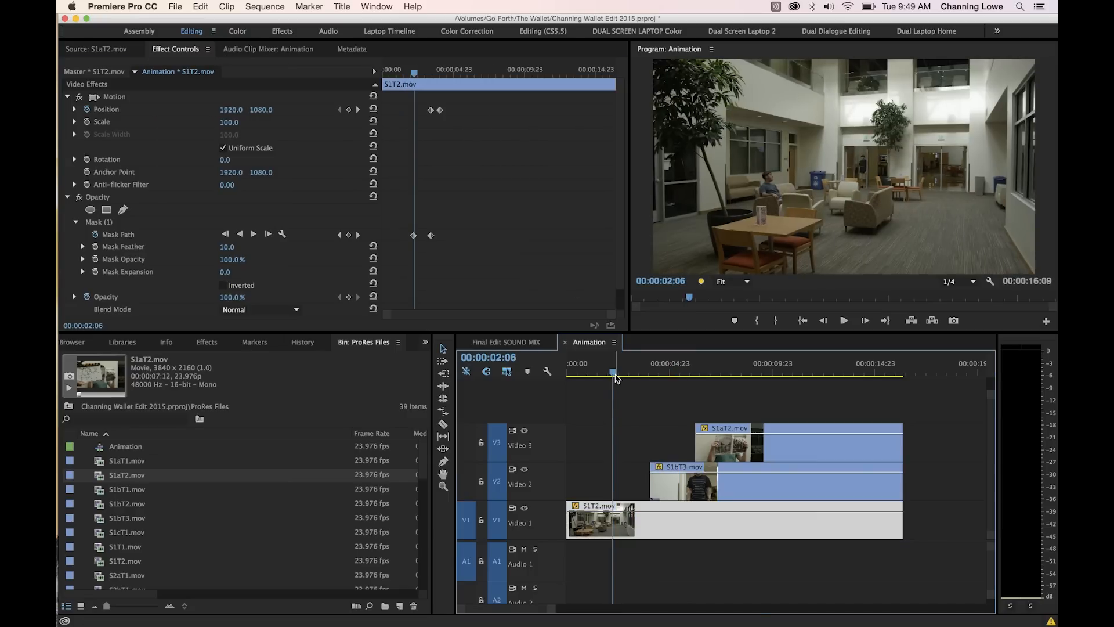
drag(423, 104, 425, 105)
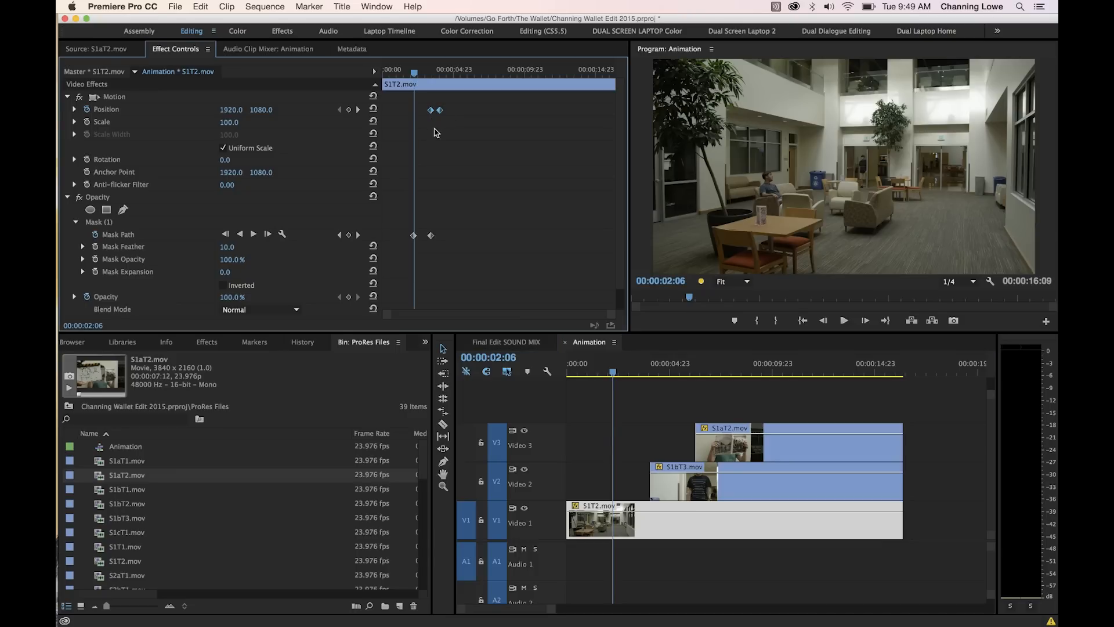
right_click(432, 113)
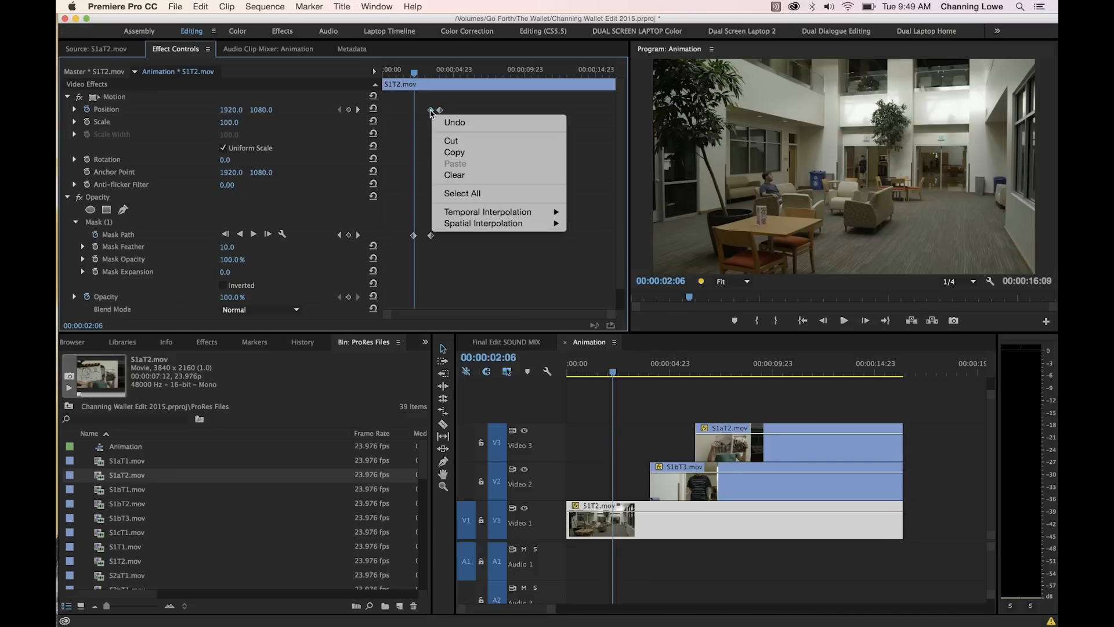
mouse_move(499, 212)
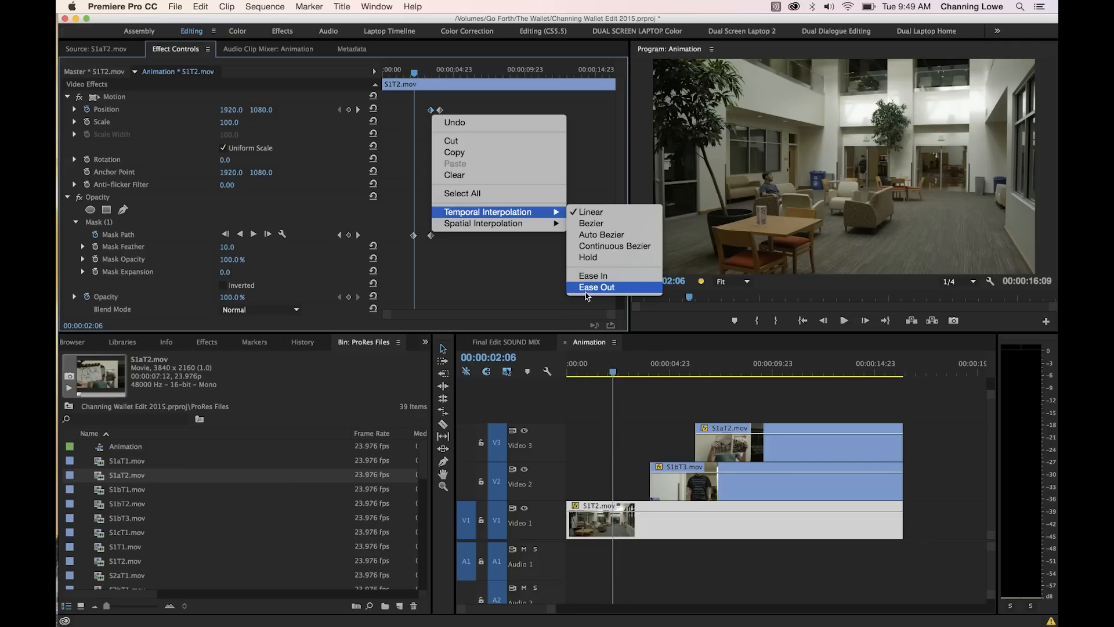
click(587, 290)
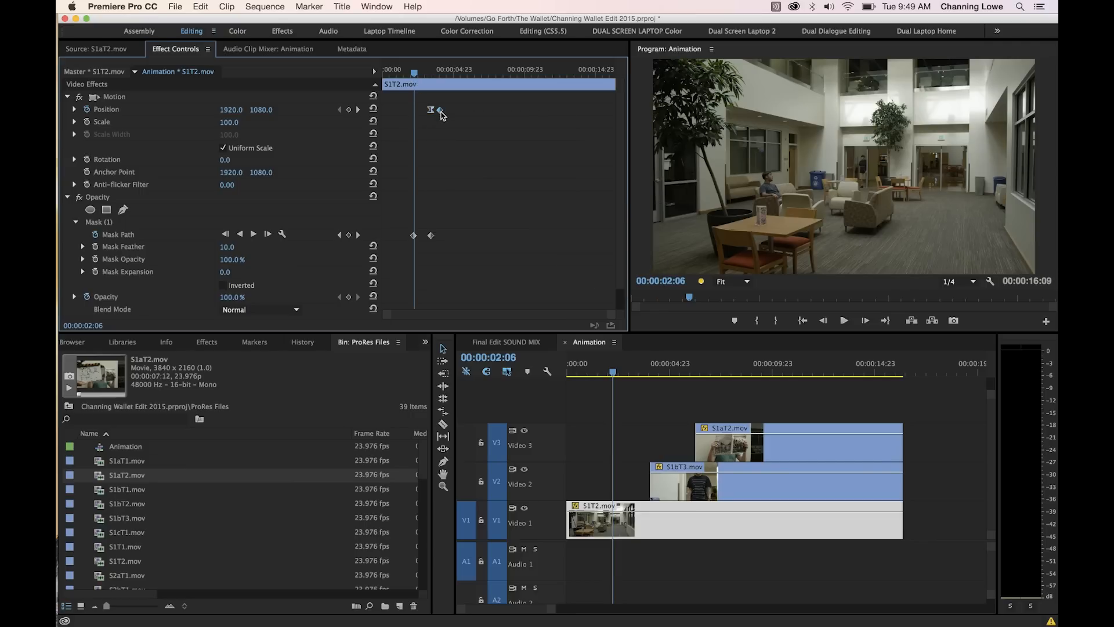
right_click(442, 114)
mouse_move(494, 214)
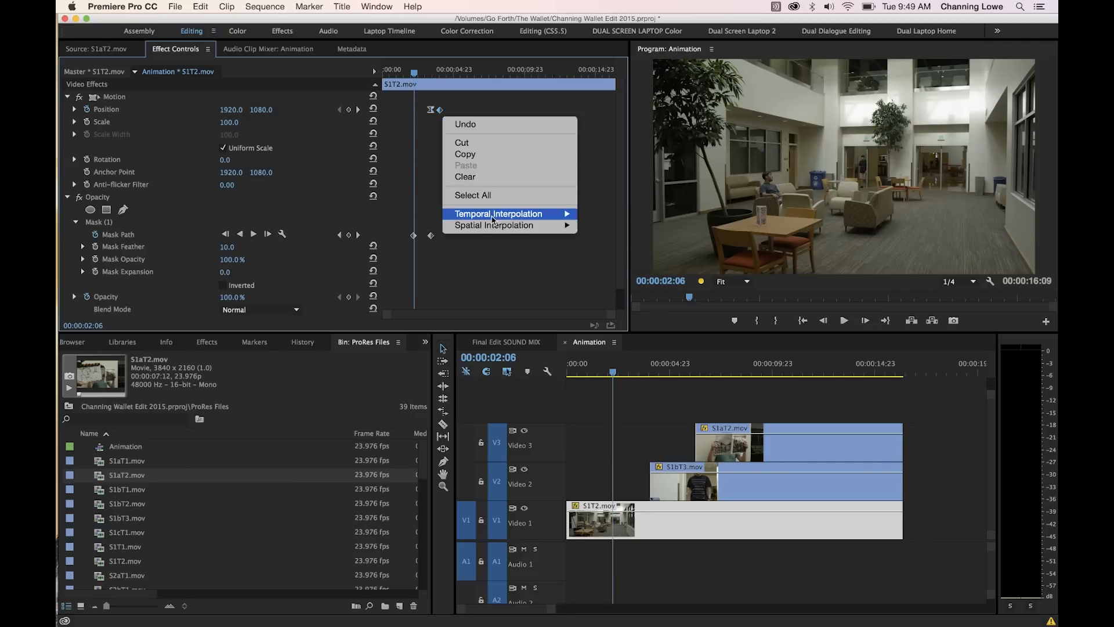
click(616, 279)
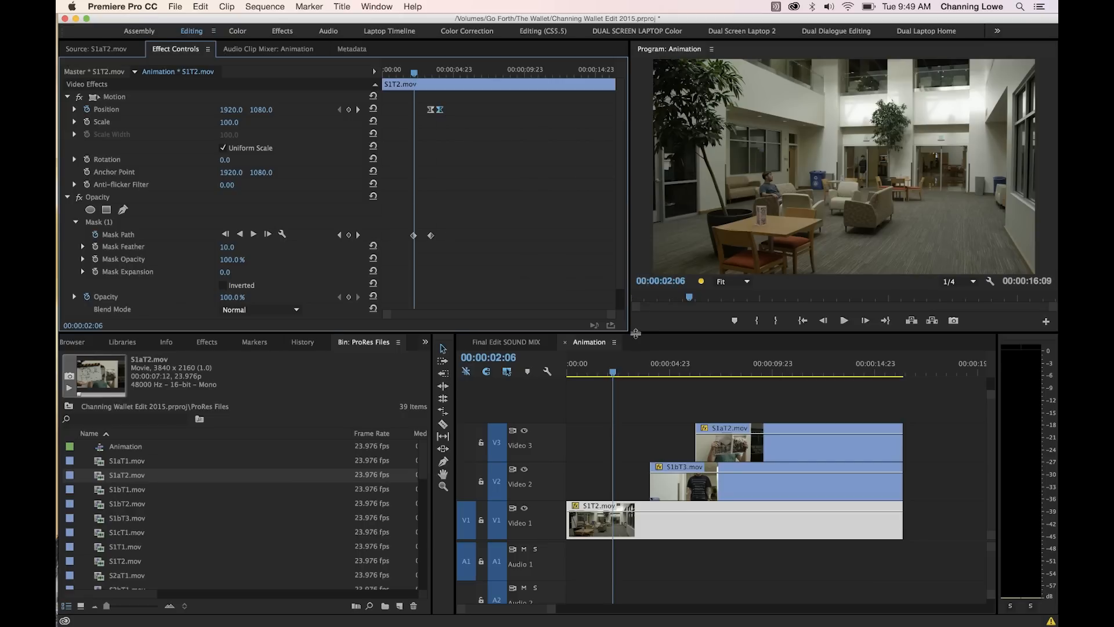
Play the Animation sequence from the beginning to review the eased movements of all three clips
drag(618, 371, 562, 391)
key(space)
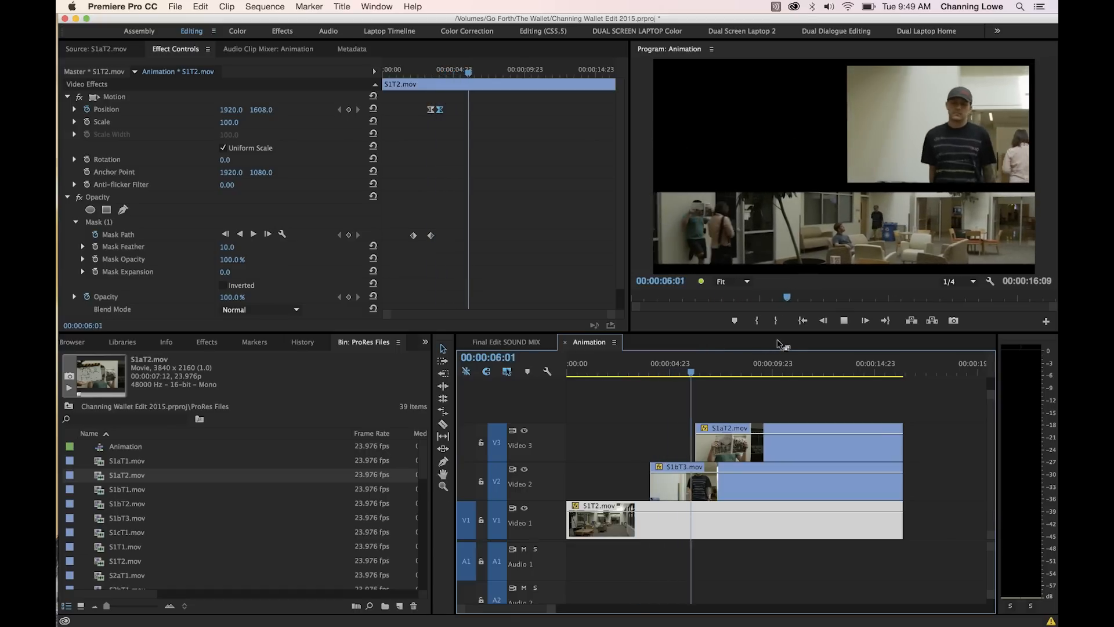
key(space)
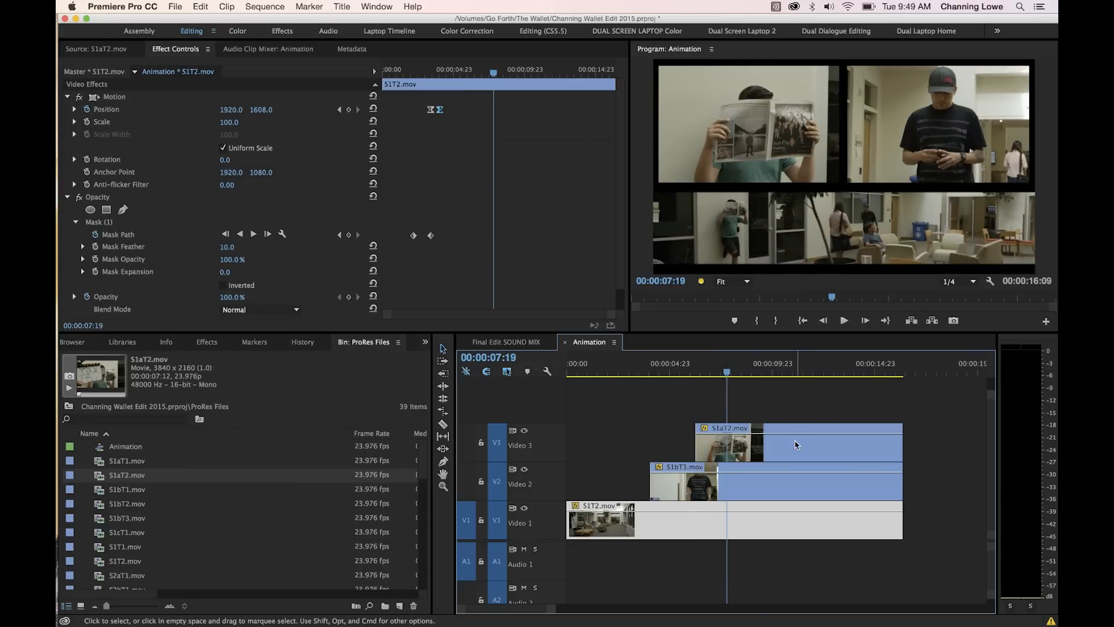
Extend the start of S1aT2.mov earlier, soon after S1bT3.mov begins, and move both its Position keyframes back to the new clip start
click(780, 435)
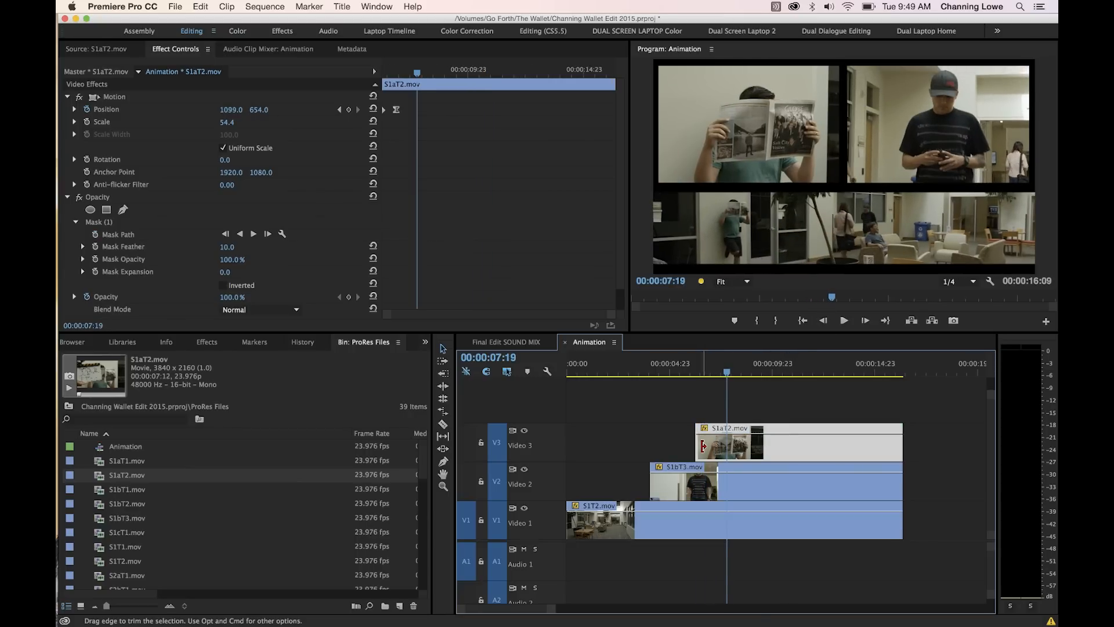
drag(701, 445, 679, 450)
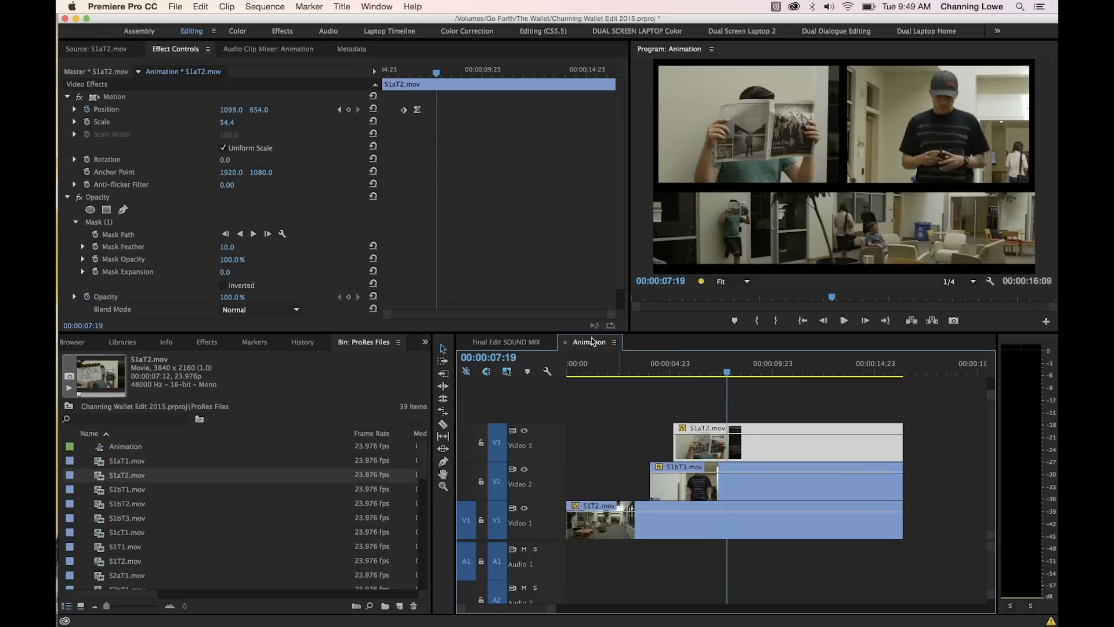
drag(439, 105, 385, 113)
Play the sequence from the start of S1bT3.mov to review the retimed split-screen slide-ins
click(649, 371)
key(space)
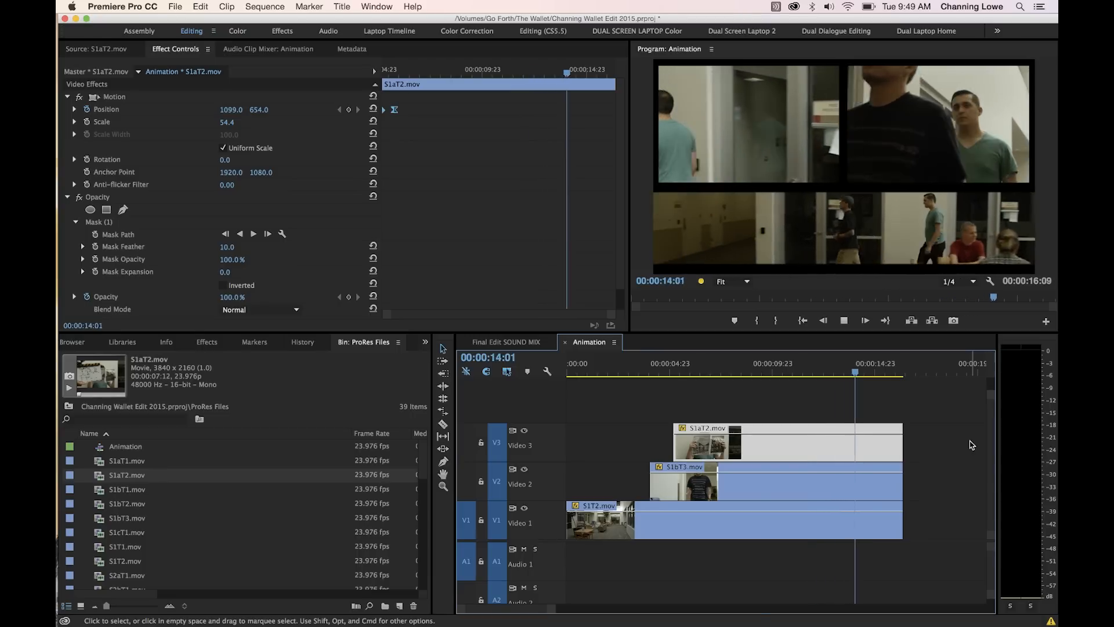
key(space)
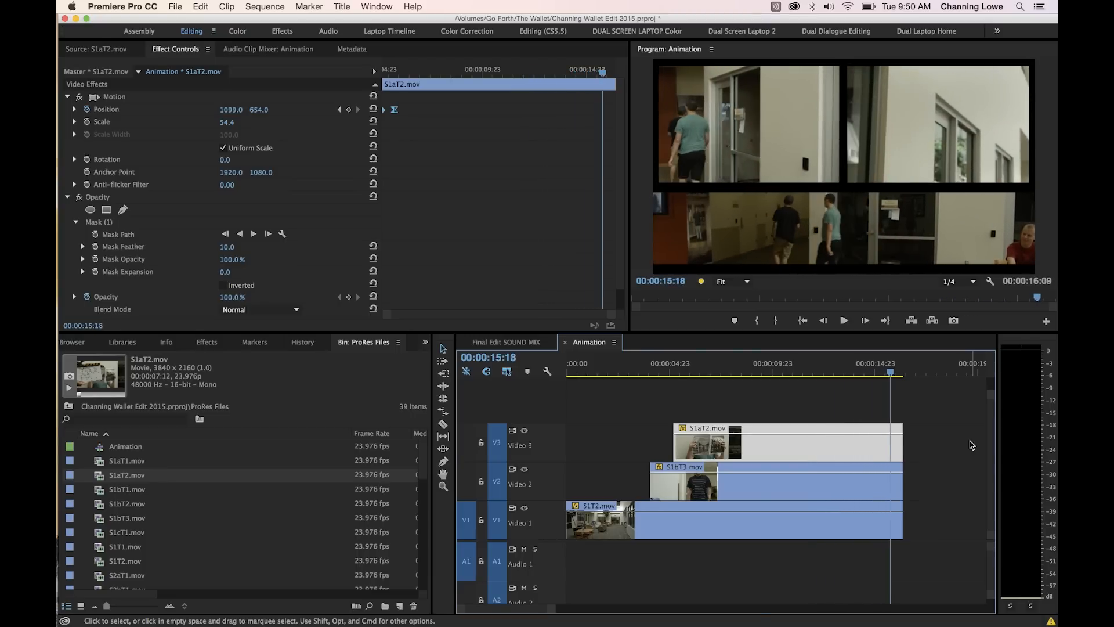